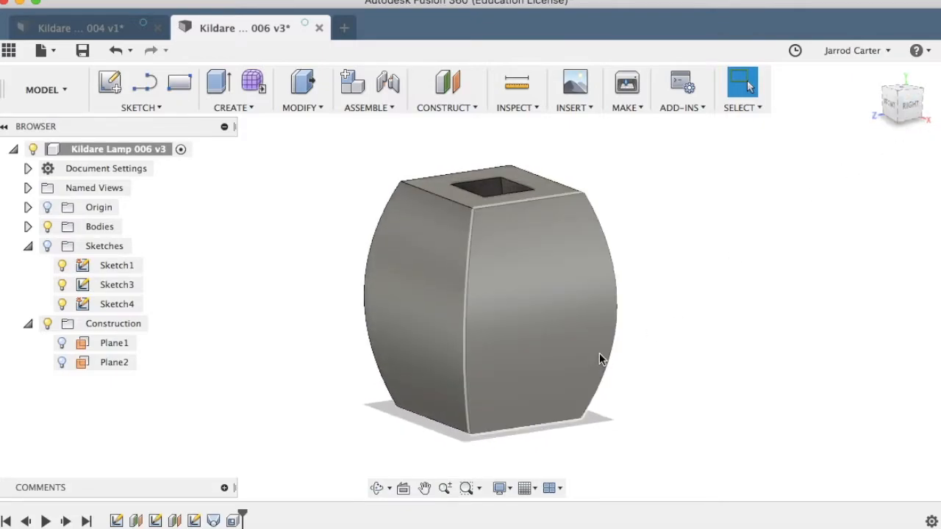
Step: Create a new empty design and examine the base sketch of the Kildare Lamp 006 model as its reference
{"action": "left_click_drag", "start_coordinate": [895, 104], "coordinate": [869, 125]}
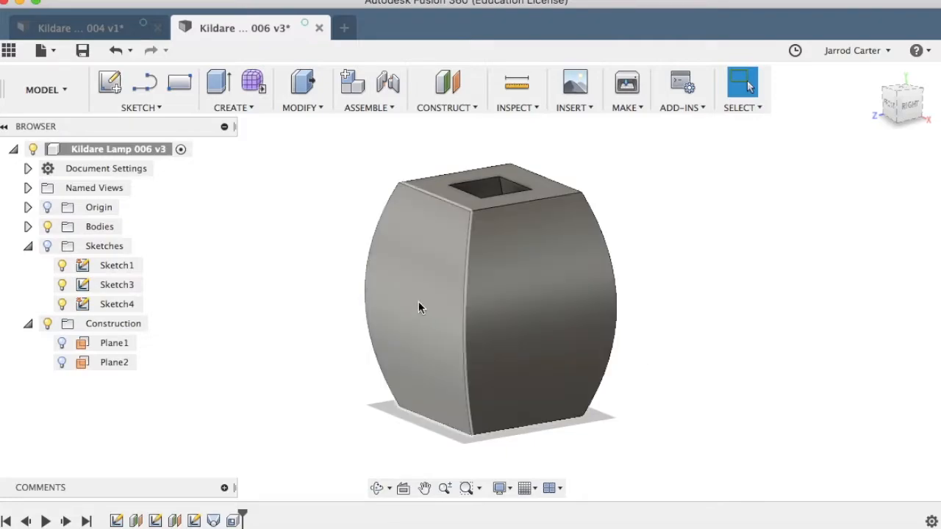
{"action": "left_click", "coordinate": [346, 29]}
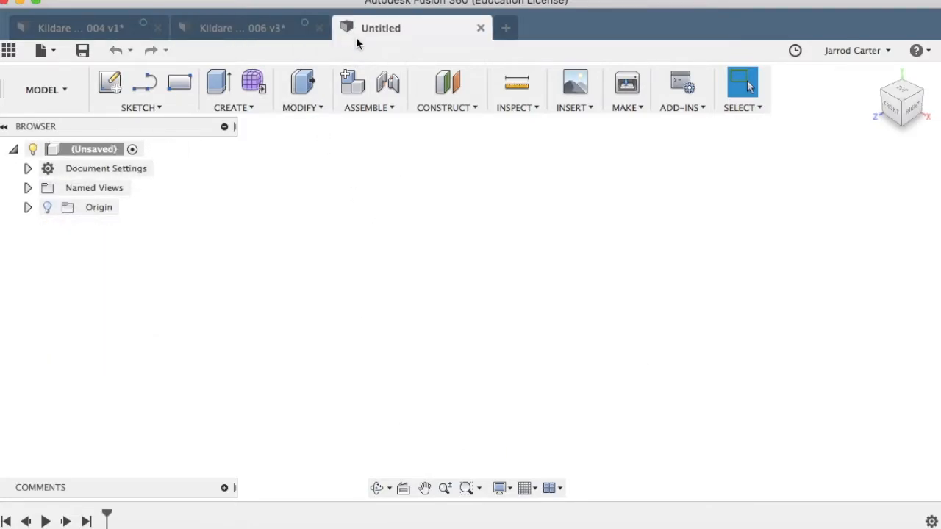
{"action": "left_click", "coordinate": [261, 28]}
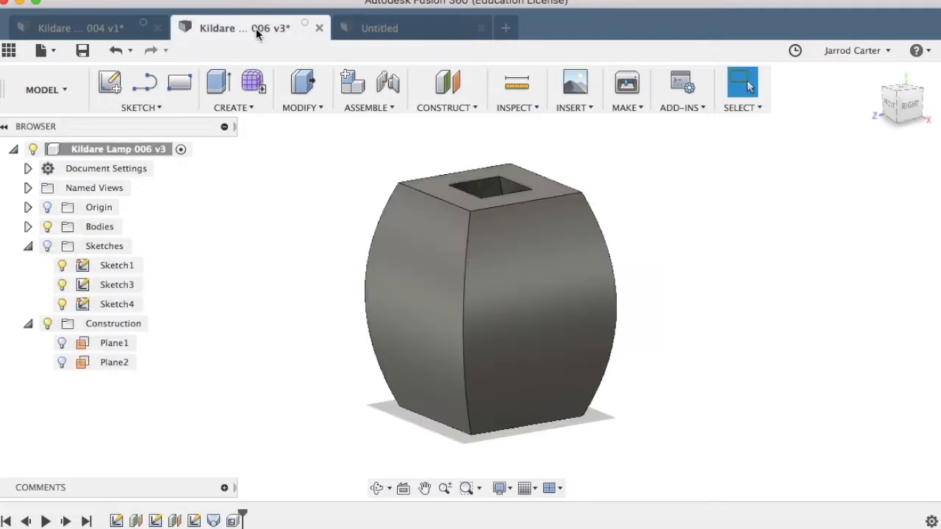
{"action": "left_click", "coordinate": [116, 520]}
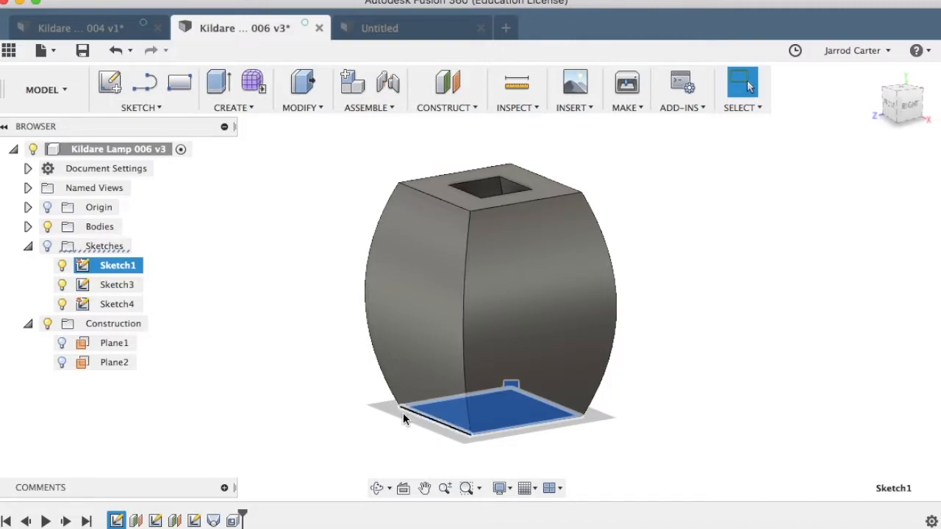
{"action": "left_click", "coordinate": [389, 28]}
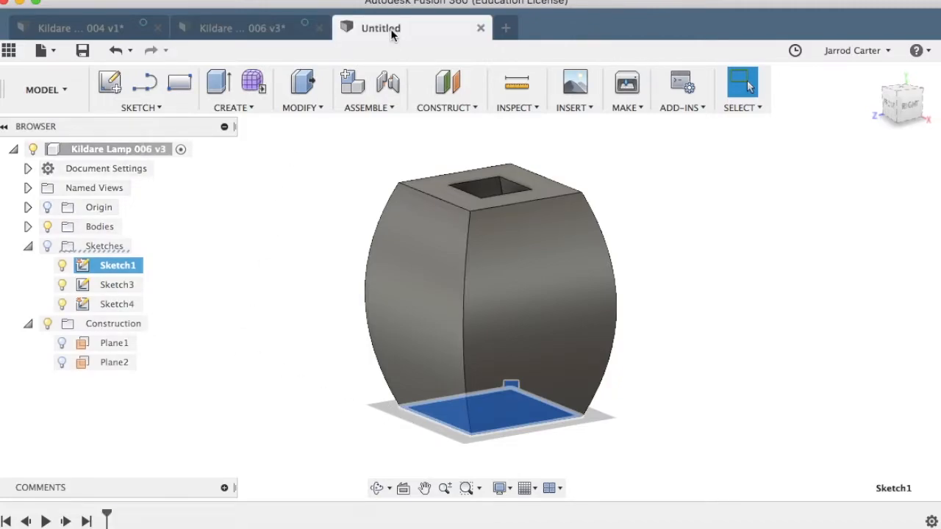
Step: Start a sketch on the horizontal origin plane of the new design
{"action": "left_click", "coordinate": [141, 108]}
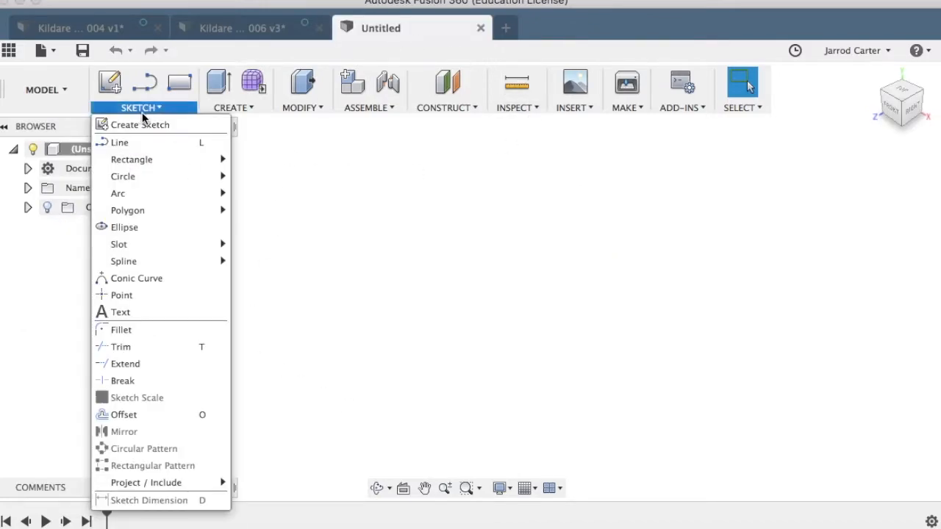
{"action": "left_click", "coordinate": [170, 125]}
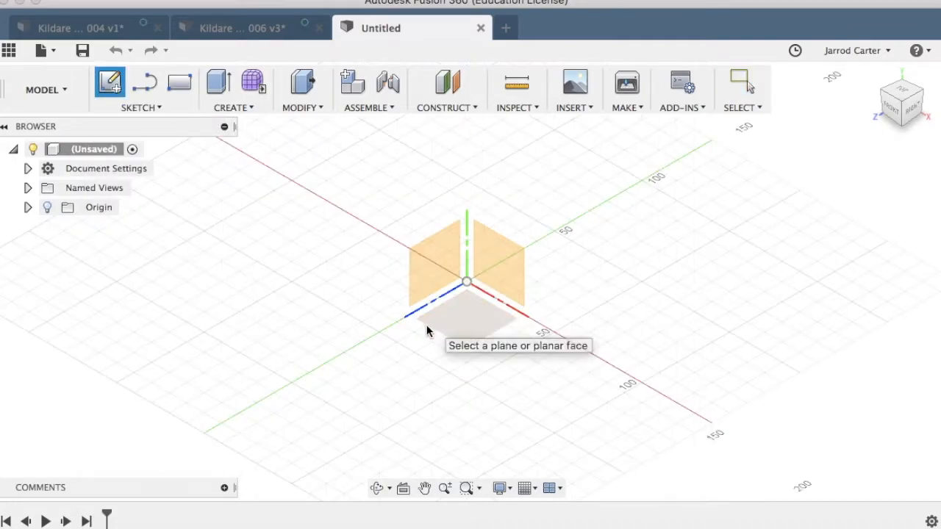
{"action": "left_click", "coordinate": [467, 307]}
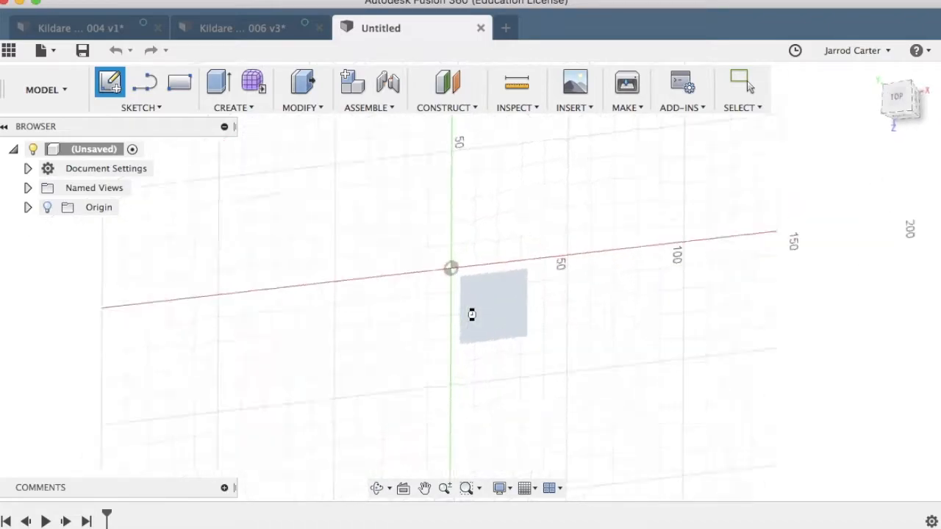
Step: Draw an 80 × 80 mm two-point rectangle starting at the origin and finish the sketch
{"action": "left_click", "coordinate": [135, 107]}
{"action": "mouse_move", "coordinate": [166, 162]}
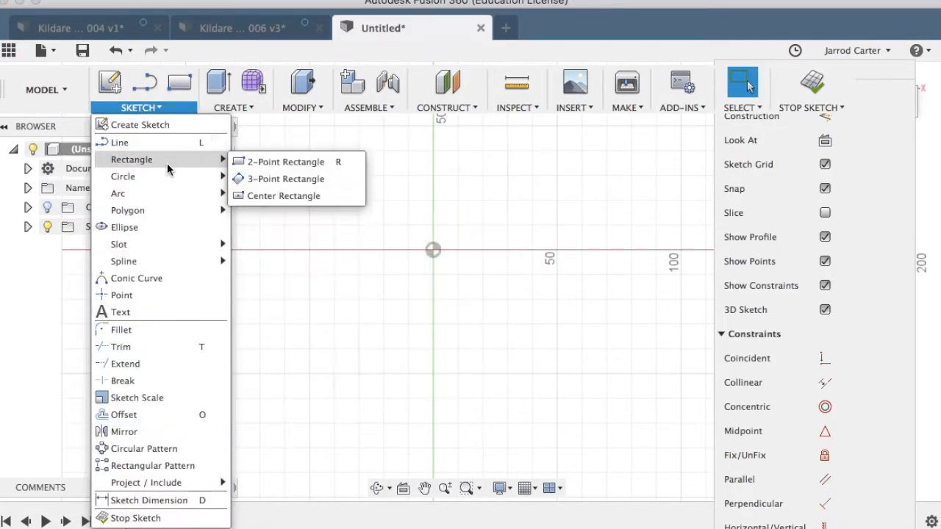
{"action": "left_click", "coordinate": [322, 162]}
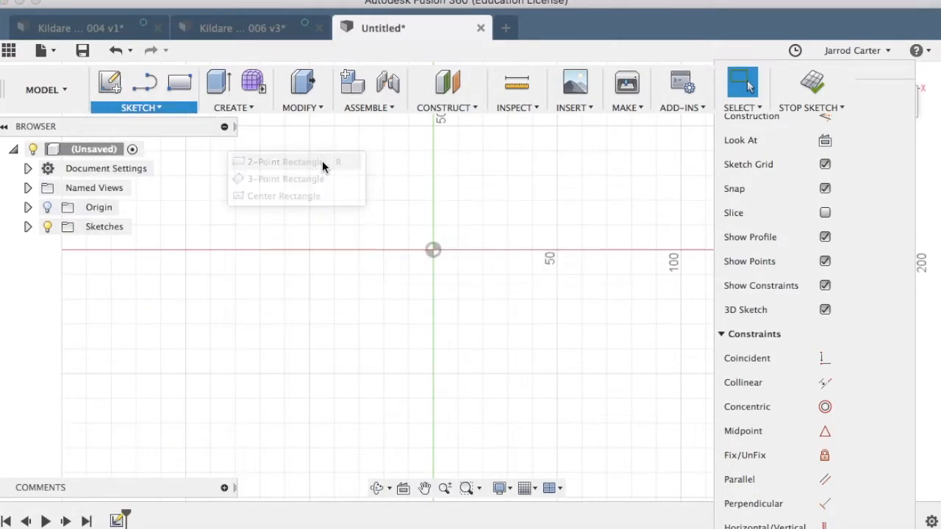
{"action": "left_click", "coordinate": [432, 250]}
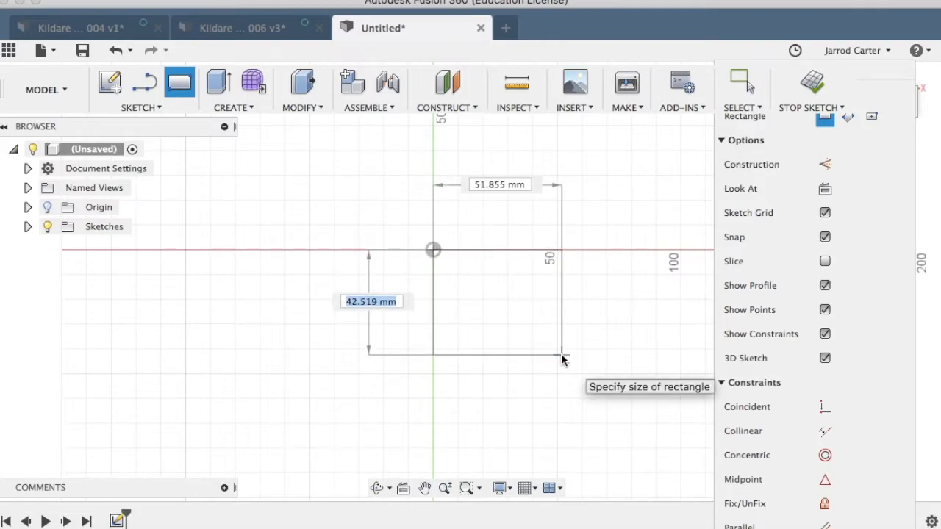
{"action": "type", "text": "80"}
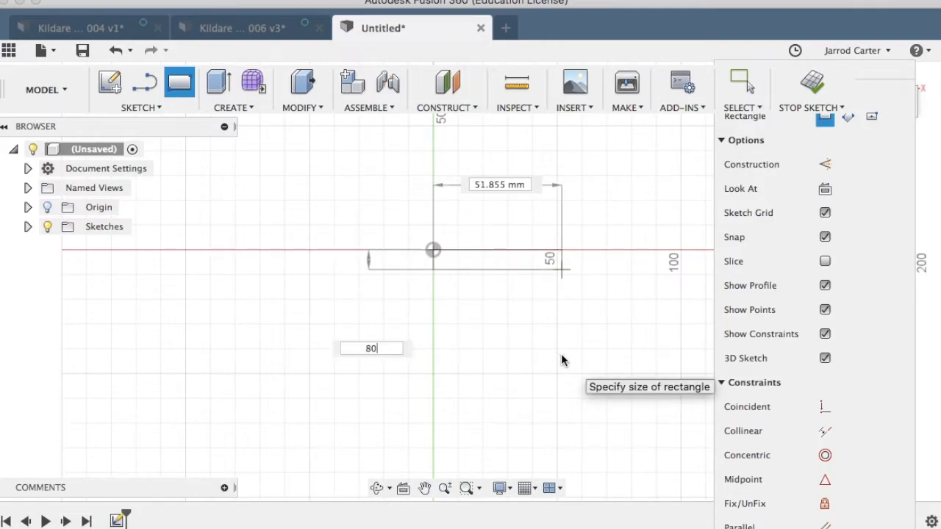
{"action": "key", "text": "Tab"}
{"action": "type", "text": "80"}
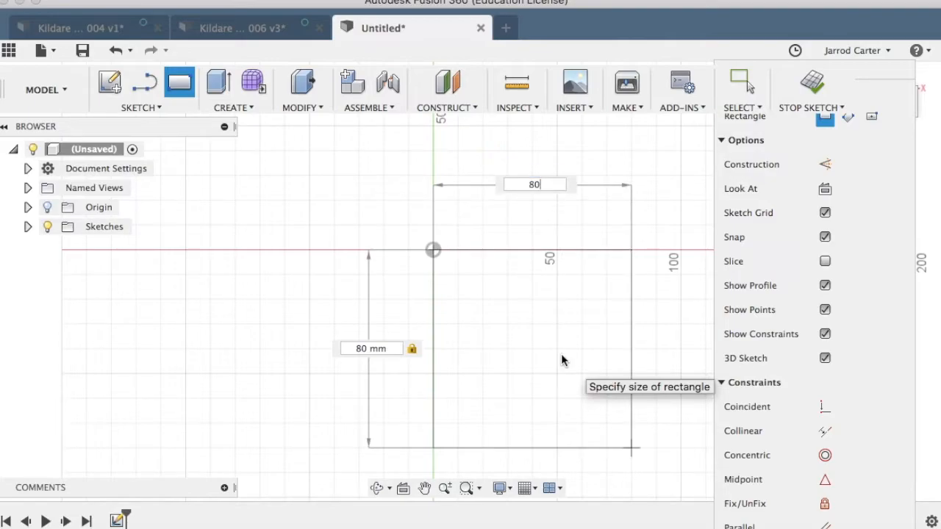
{"action": "key", "text": "Return"}
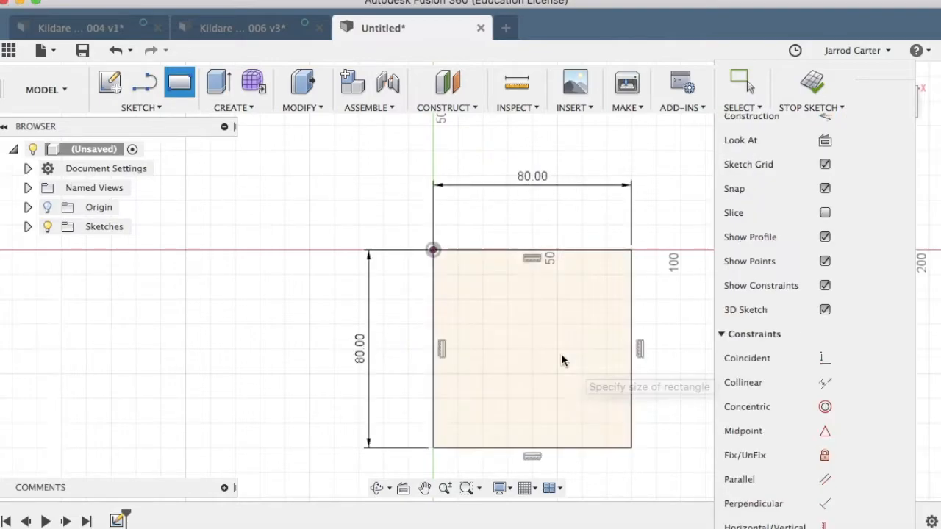
{"action": "key", "text": "Escape"}
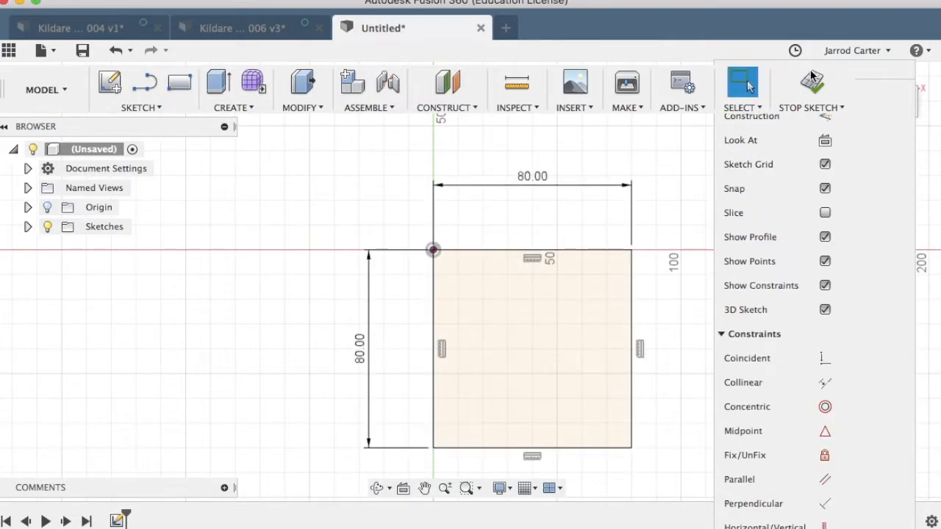
{"action": "left_click", "coordinate": [813, 85]}
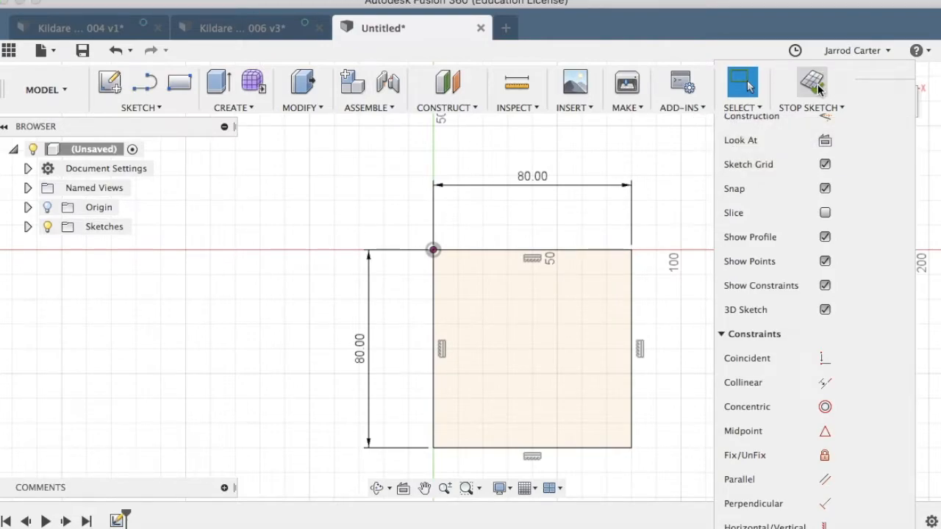
{"action": "scroll", "coordinate": [508, 289], "scroll_direction": "up", "scroll_amount": 2}
{"action": "scroll", "coordinate": [508, 289], "scroll_direction": "down", "scroll_amount": 3}
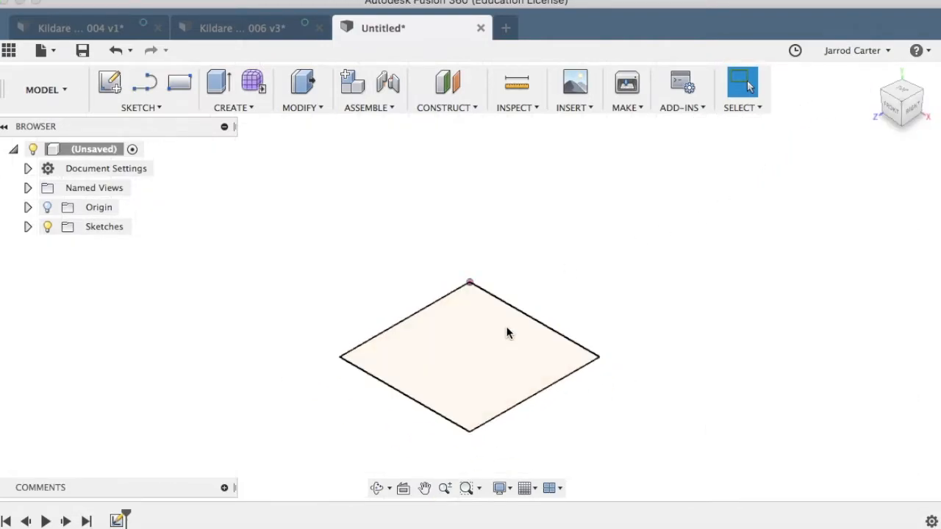
Step: Examine the mid-height profile, Sketch3, in the Kildare Lamp 006 design and return to the untitled design
{"action": "left_click", "coordinate": [231, 29]}
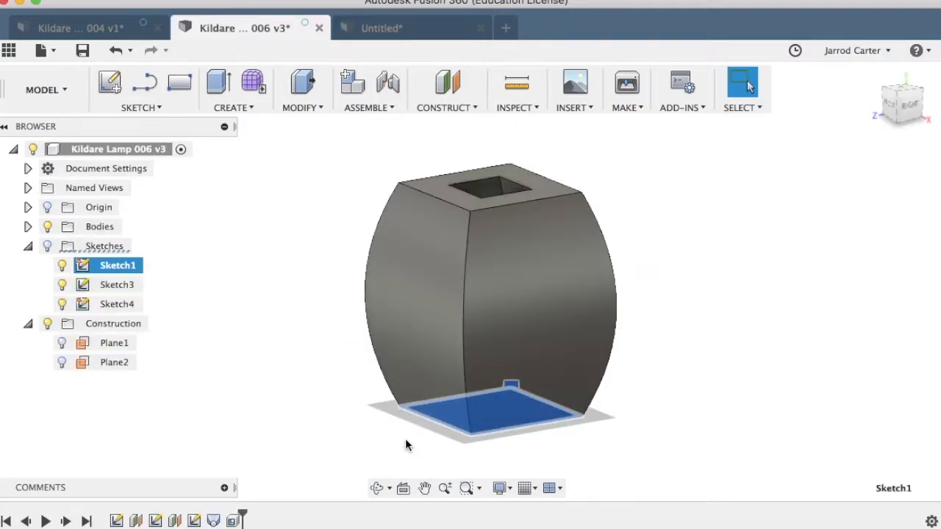
{"action": "left_click", "coordinate": [156, 520]}
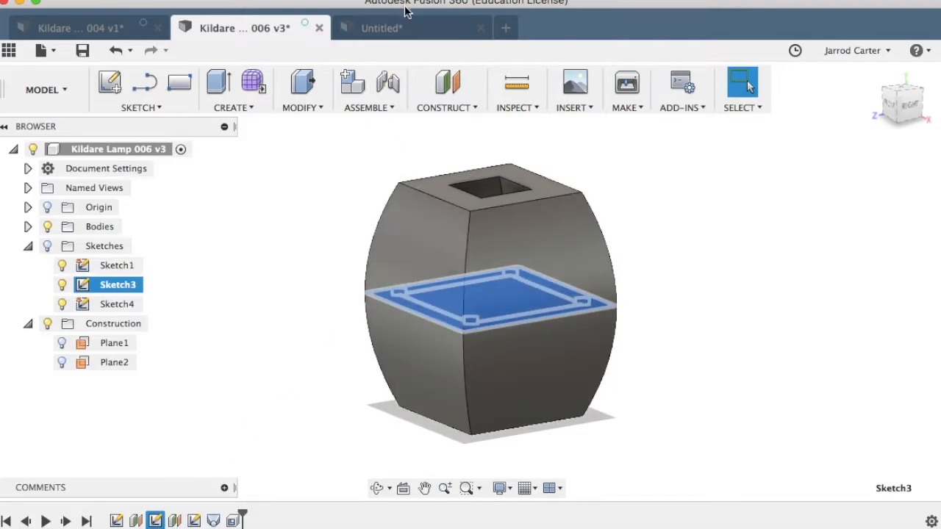
{"action": "left_click", "coordinate": [409, 27]}
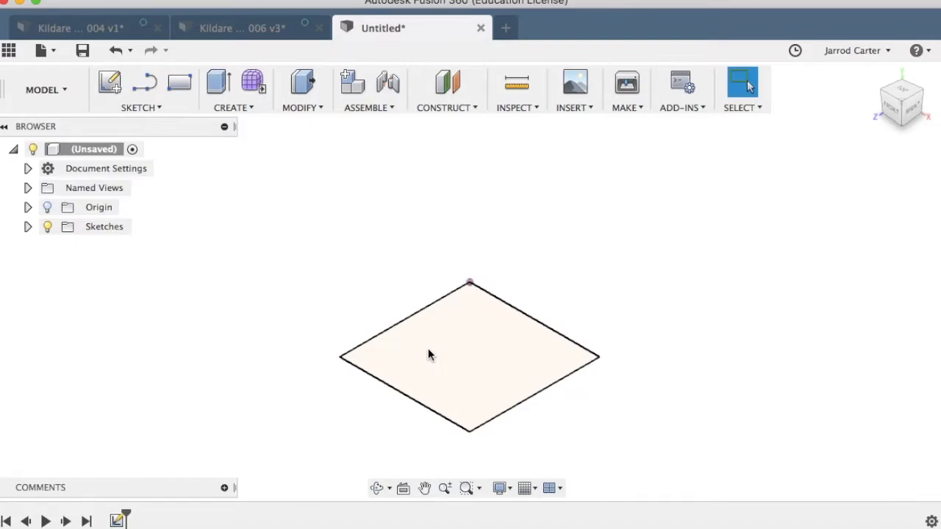
Step: Create a construction plane offset 70 mm above the square base profile
{"action": "left_click_drag", "start_coordinate": [906, 105], "coordinate": [906, 95]}
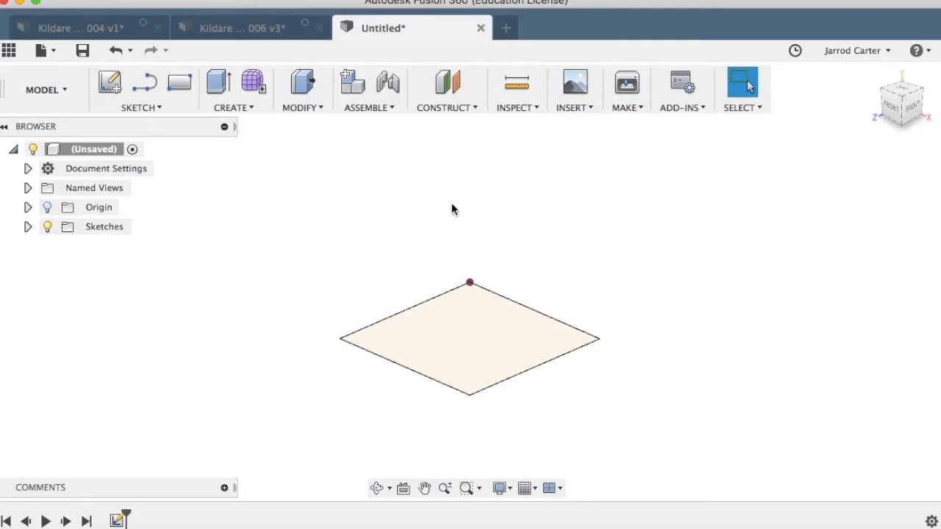
{"action": "left_click", "coordinate": [471, 108]}
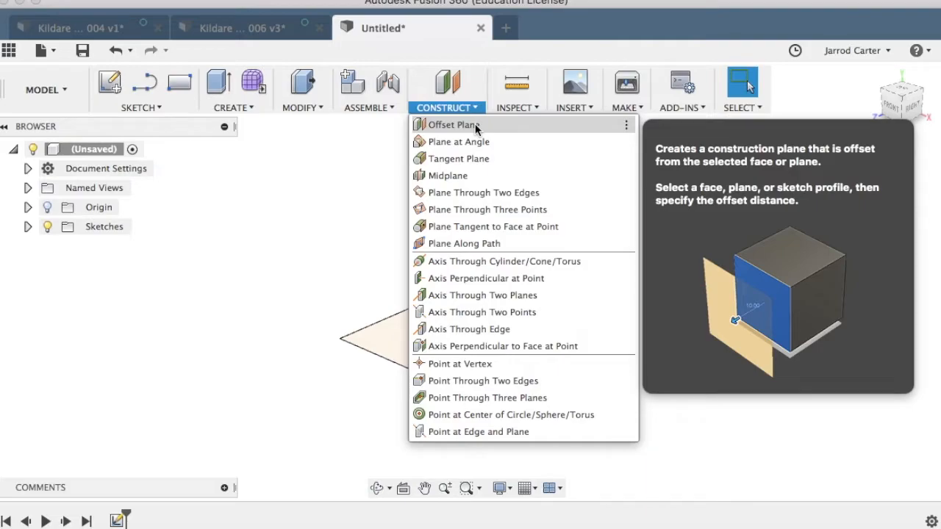
{"action": "left_click", "coordinate": [475, 126]}
{"action": "left_click", "coordinate": [497, 340]}
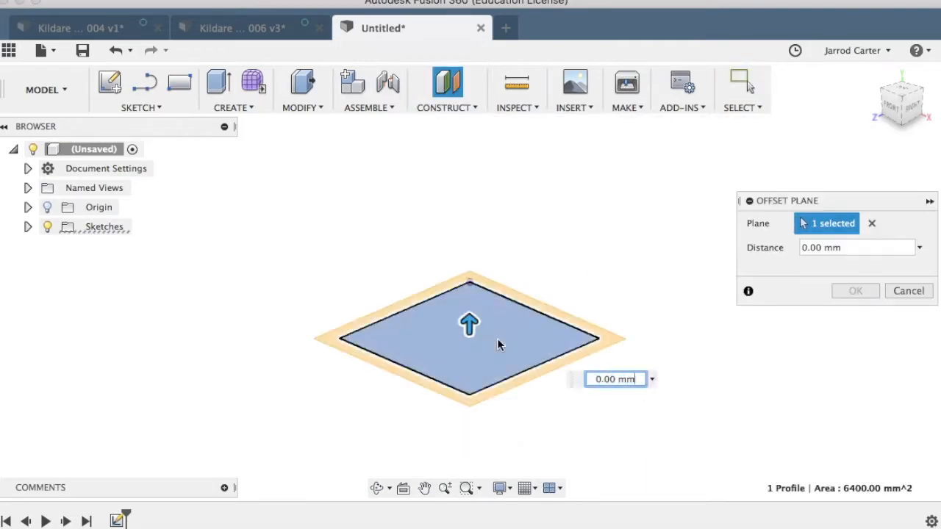
{"action": "left_click_drag", "start_coordinate": [471, 324], "coordinate": [475, 183]}
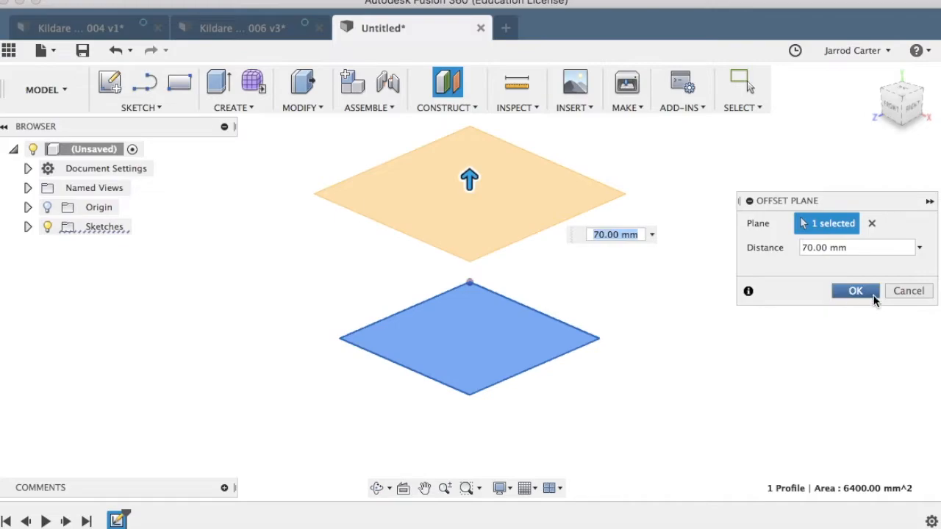
{"action": "left_click", "coordinate": [854, 291]}
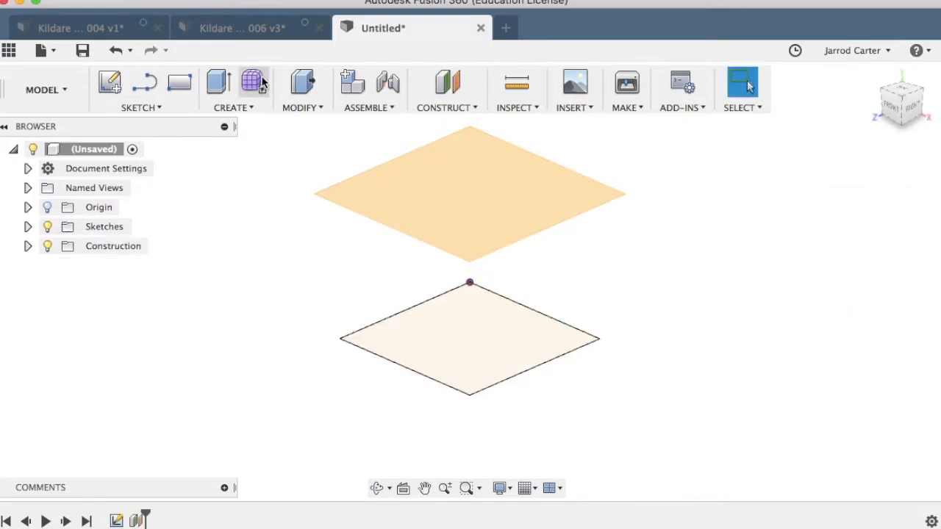
Step: Check the mid-height profile of the reference lamp again and start a sketch on the offset plane
{"action": "left_click", "coordinate": [228, 30]}
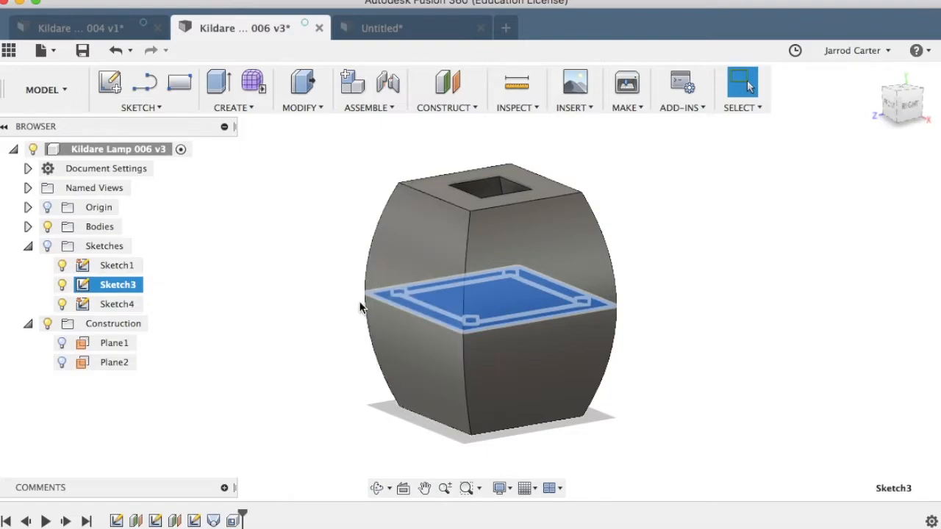
{"action": "left_click", "coordinate": [386, 28]}
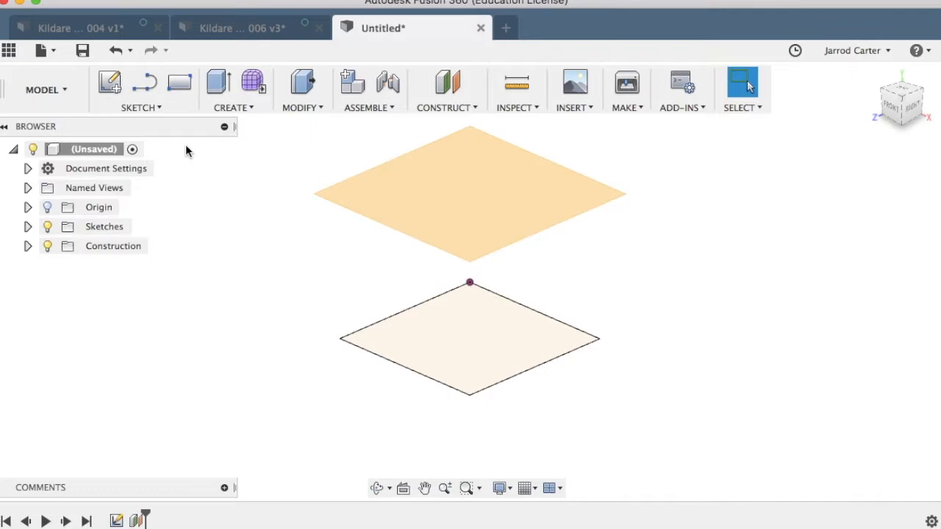
{"action": "left_click", "coordinate": [158, 109]}
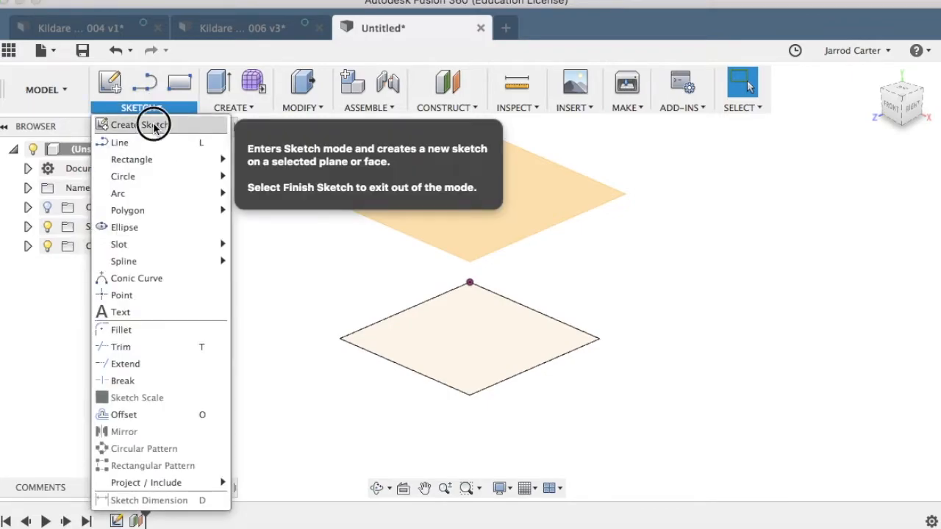
{"action": "left_click", "coordinate": [145, 124]}
{"action": "left_click", "coordinate": [388, 191]}
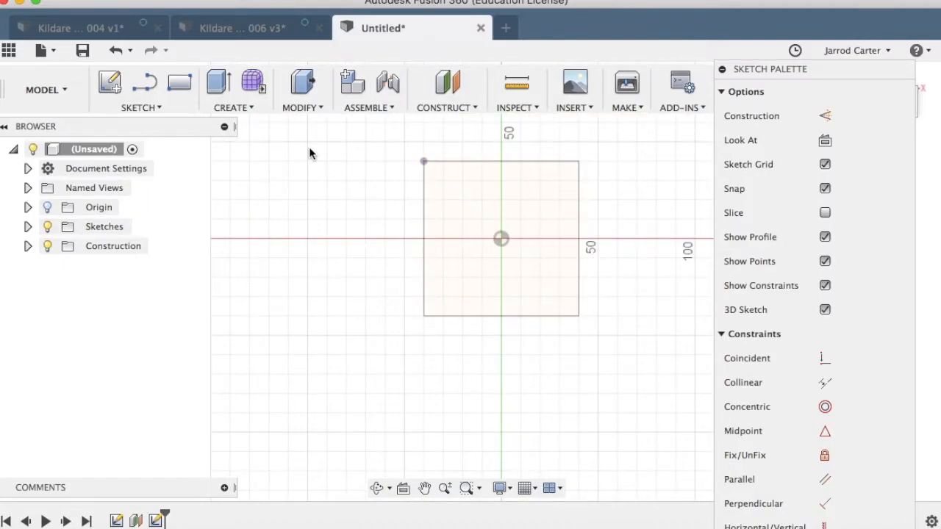
Step: Draw a two-point rectangle about 113 × 110 mm around the base square on the offset plane
{"action": "left_click", "coordinate": [160, 109]}
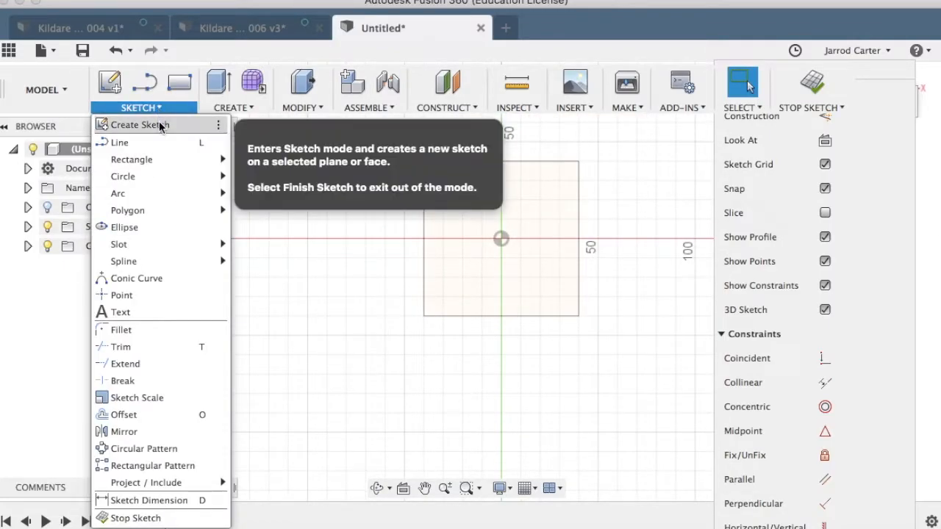
{"action": "mouse_move", "coordinate": [160, 159]}
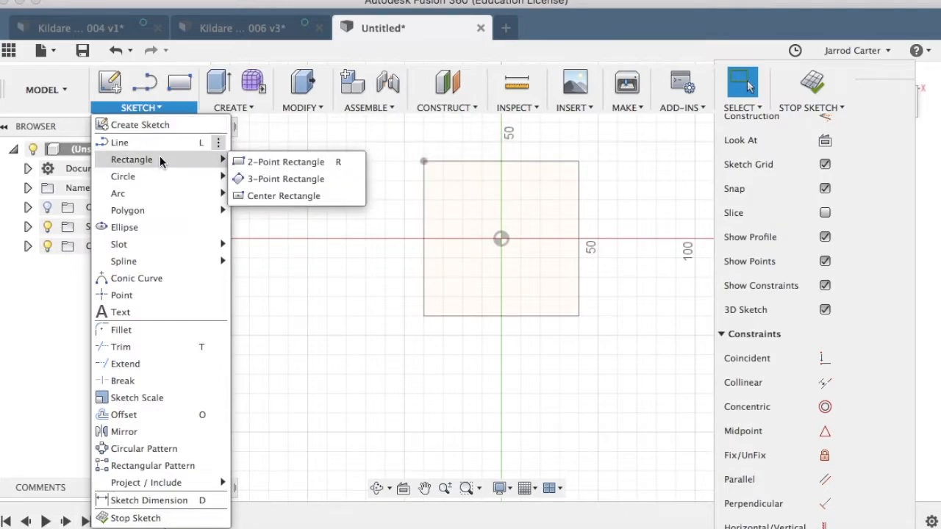
{"action": "left_click", "coordinate": [309, 163]}
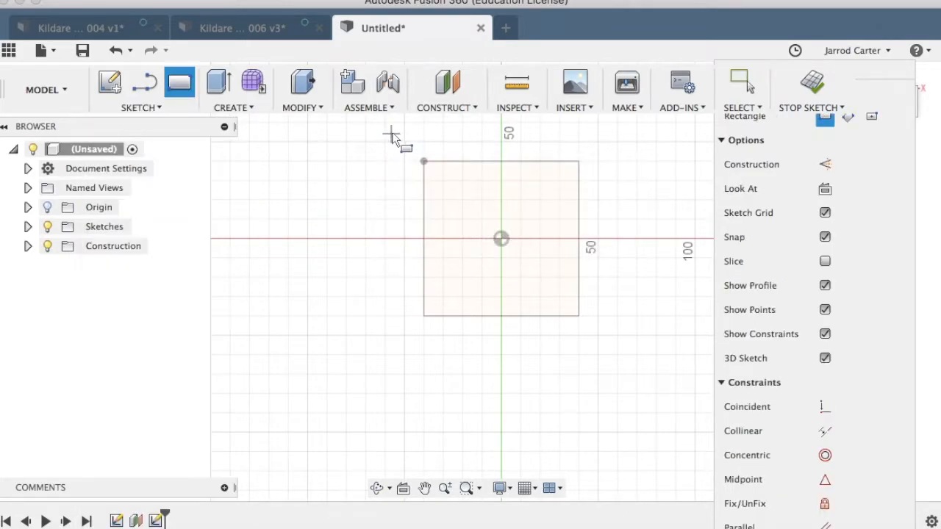
{"action": "left_click", "coordinate": [392, 133]}
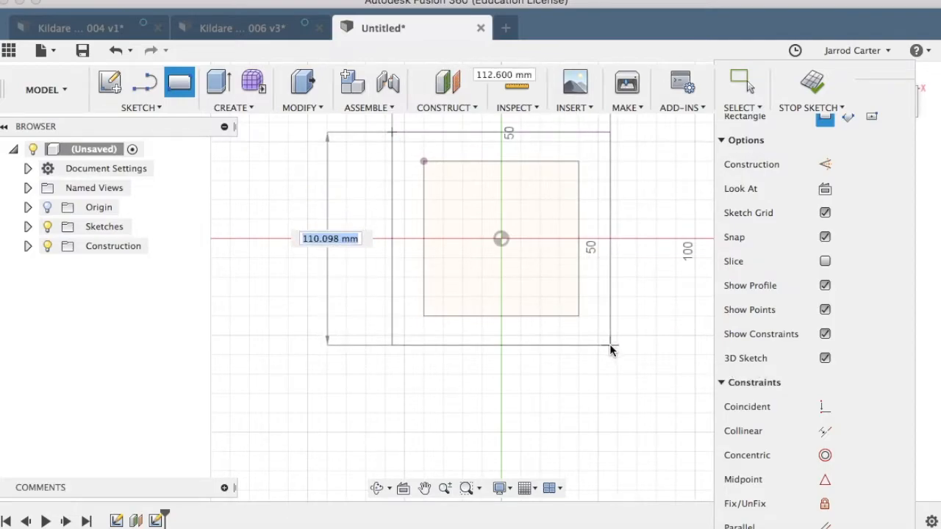
{"action": "left_click", "coordinate": [610, 345]}
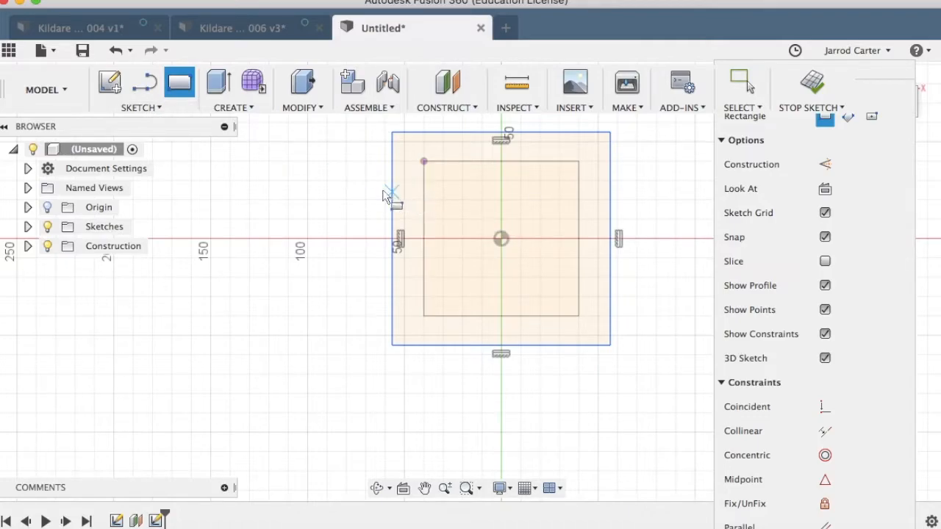
Step: Dimension the gap between the left edges of the base square and the surrounding rectangle to 15 mm
{"action": "left_click", "coordinate": [156, 108]}
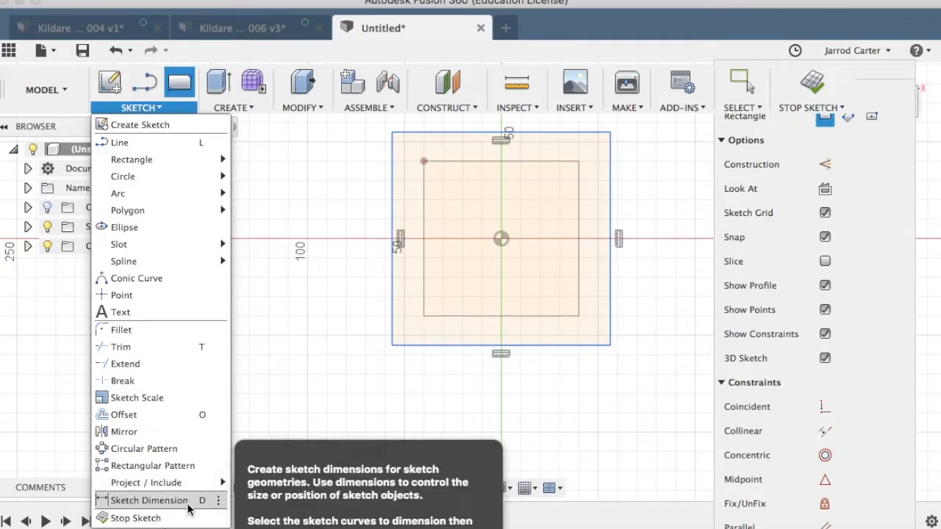
{"action": "left_click", "coordinate": [149, 500]}
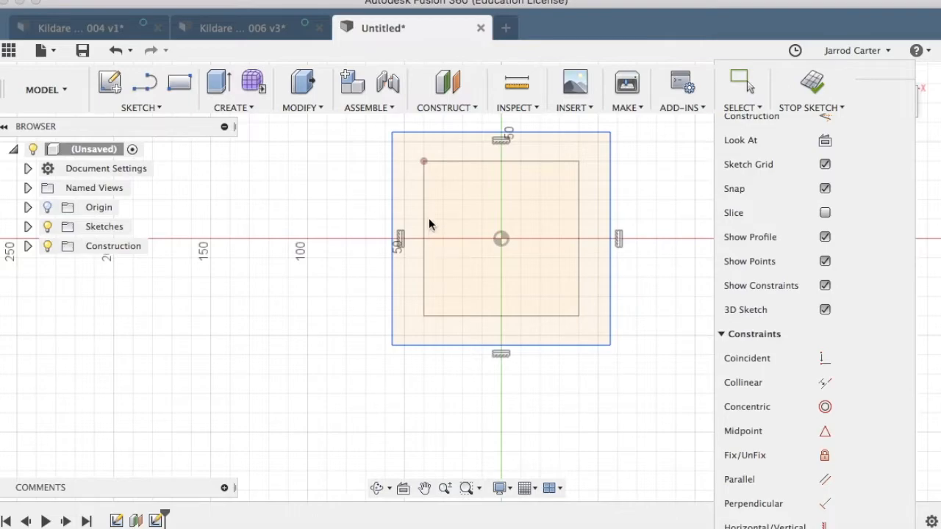
{"action": "left_click", "coordinate": [424, 191]}
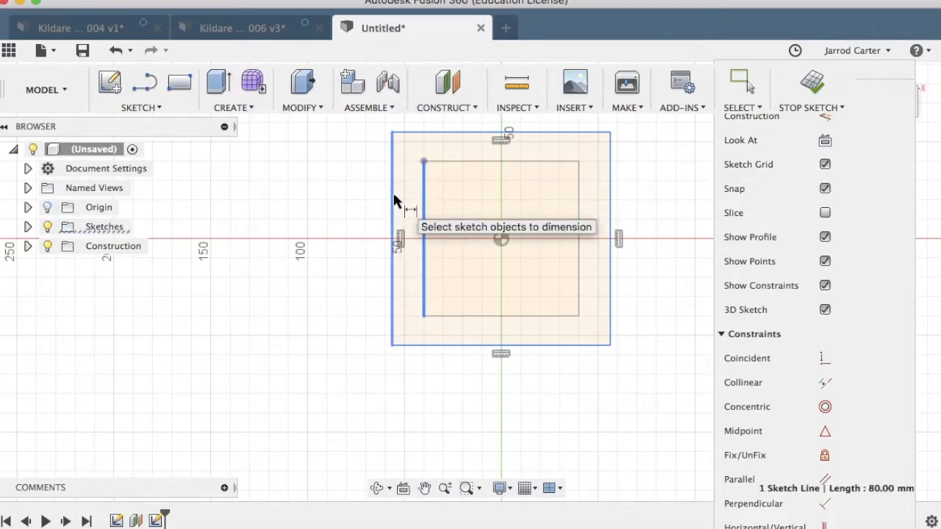
{"action": "left_click", "coordinate": [393, 201]}
{"action": "left_click", "coordinate": [408, 387]}
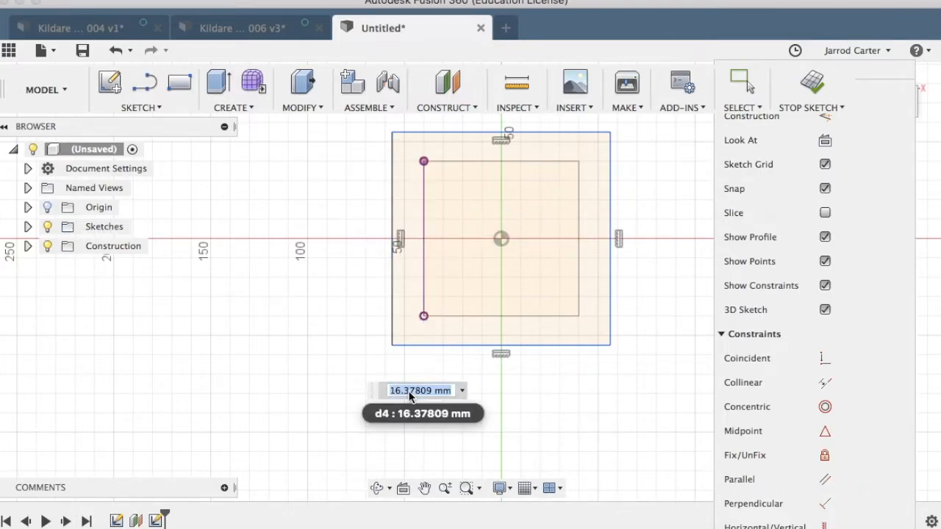
{"action": "type", "text": "15"}
{"action": "key", "text": "Return"}
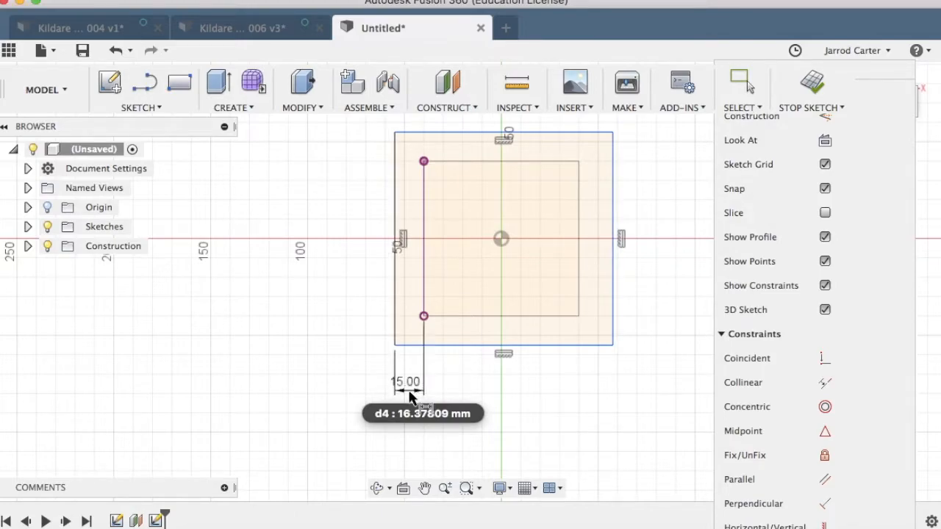
Step: Dimension the gap between the lower edges of the rectangle and the base square to 15 mm
{"action": "left_click", "coordinate": [454, 342]}
{"action": "left_click", "coordinate": [458, 317]}
{"action": "left_click", "coordinate": [353, 327]}
{"action": "type", "text": "1"}
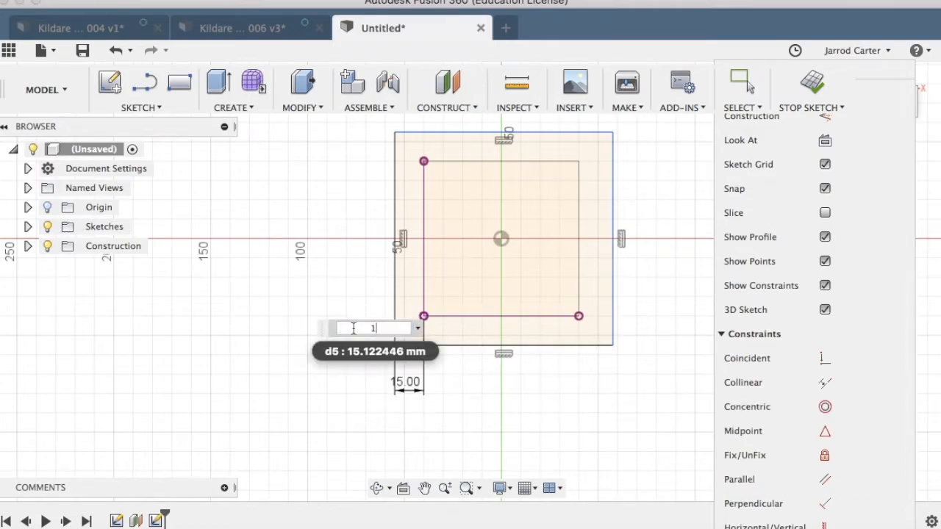
{"action": "type", "text": "5"}
{"action": "key", "text": "Return"}
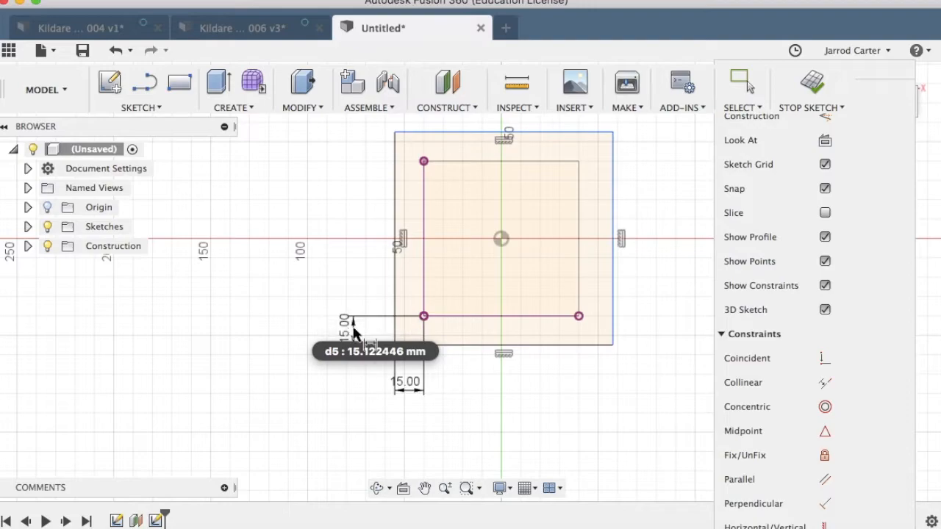
Step: Dimension the gap between the right edges of the rectangle and the base square to 15 mm
{"action": "left_click", "coordinate": [610, 279]}
{"action": "left_click", "coordinate": [578, 268]}
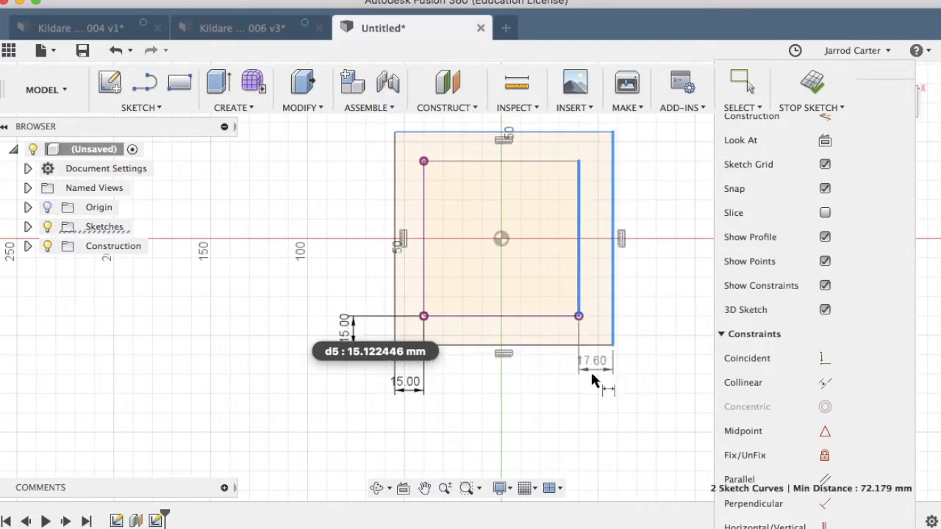
{"action": "left_click", "coordinate": [590, 386]}
{"action": "type", "text": "15"}
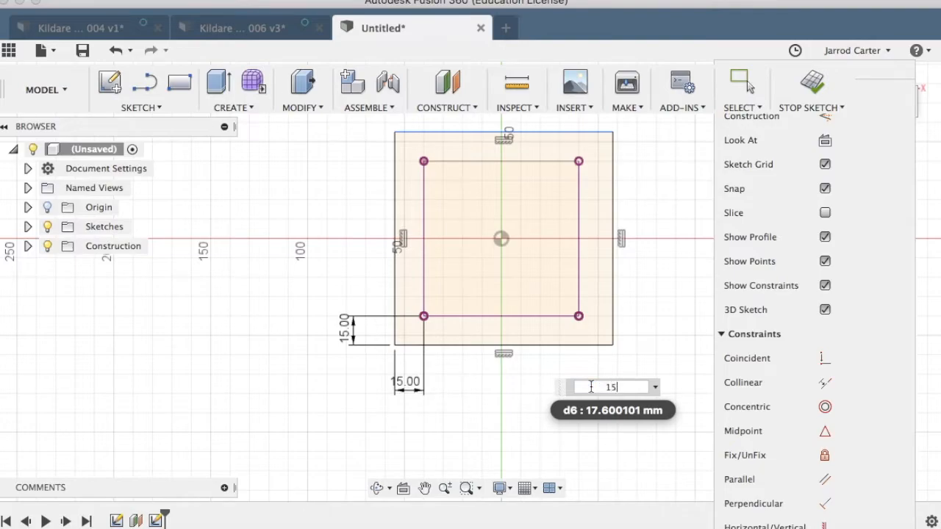
{"action": "key", "text": "Return"}
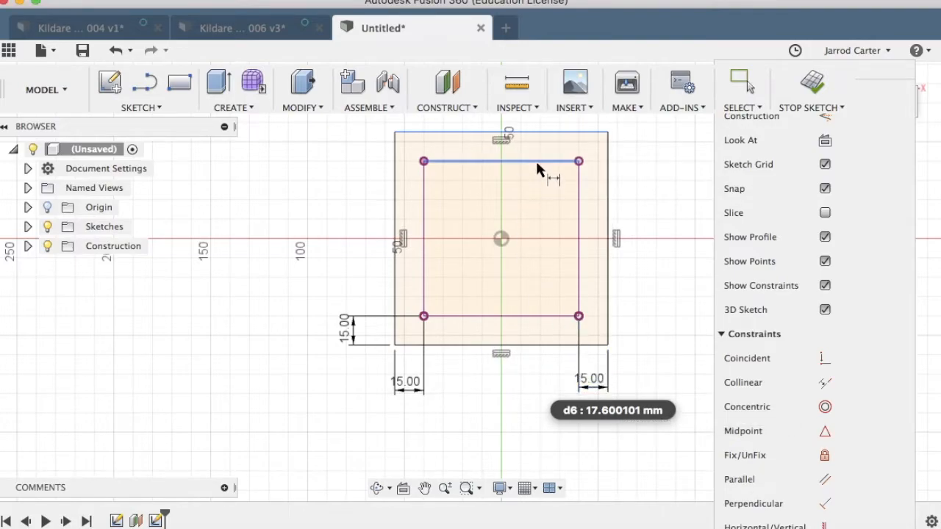
Step: Dimension the gap between the upper edges of the two squares to 15 mm and finish the sketch
{"action": "left_click", "coordinate": [535, 159]}
{"action": "left_click", "coordinate": [579, 132]}
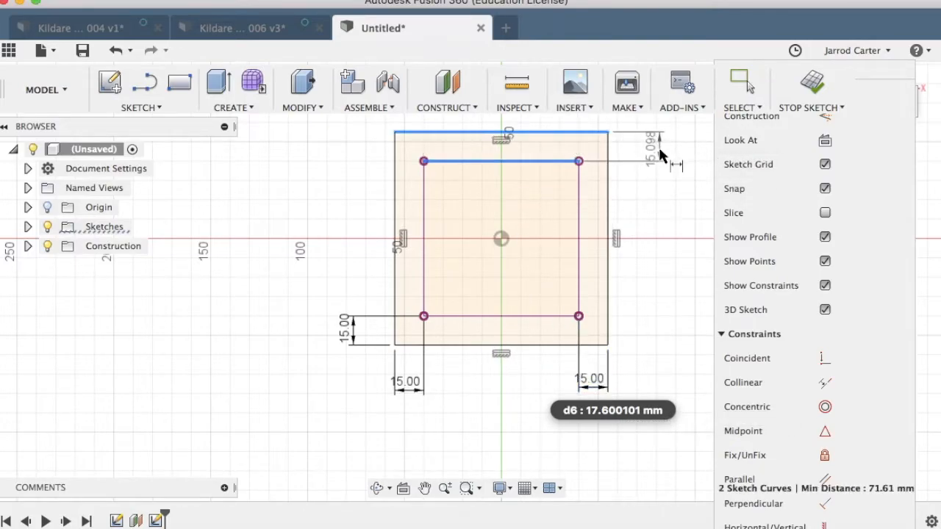
{"action": "left_click", "coordinate": [665, 185]}
{"action": "type", "text": "15"}
{"action": "key", "text": "Return"}
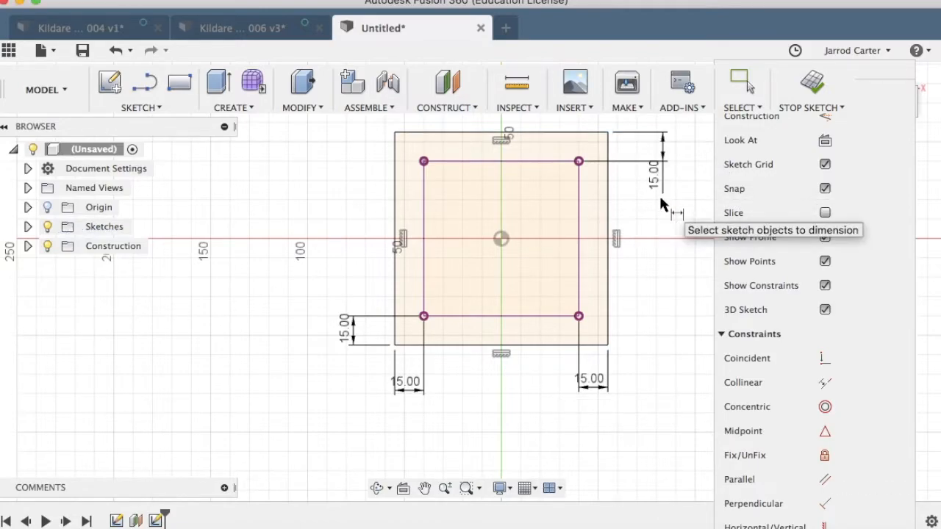
{"action": "left_click", "coordinate": [819, 93]}
{"action": "left_click", "coordinate": [906, 120]}
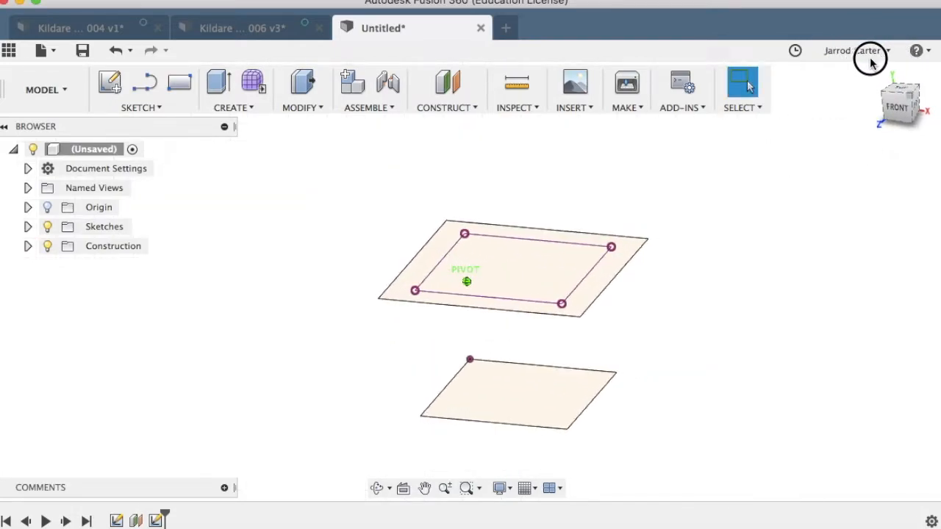
Step: Check the base sketch and the two construction planes in the Kildare Lamp 006 design, and return to the untitled design
{"action": "left_click", "coordinate": [213, 30]}
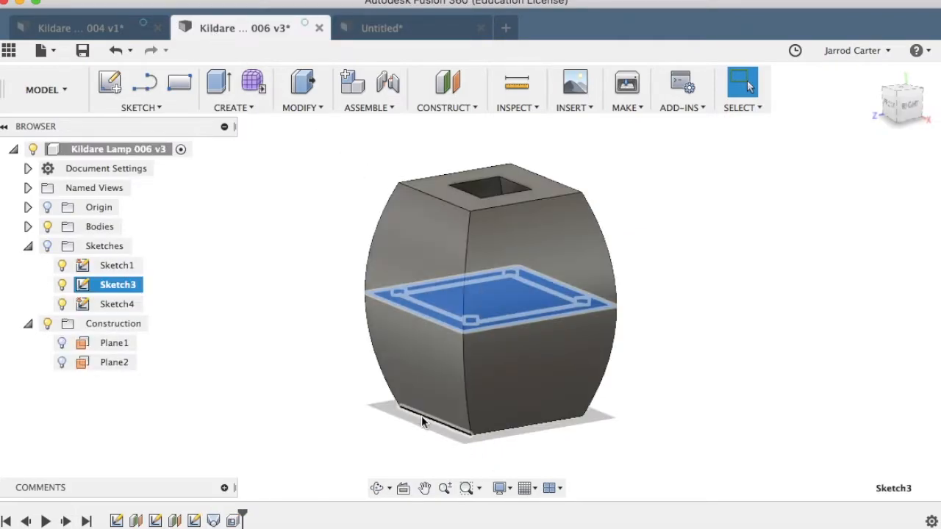
{"action": "double_click", "coordinate": [117, 520]}
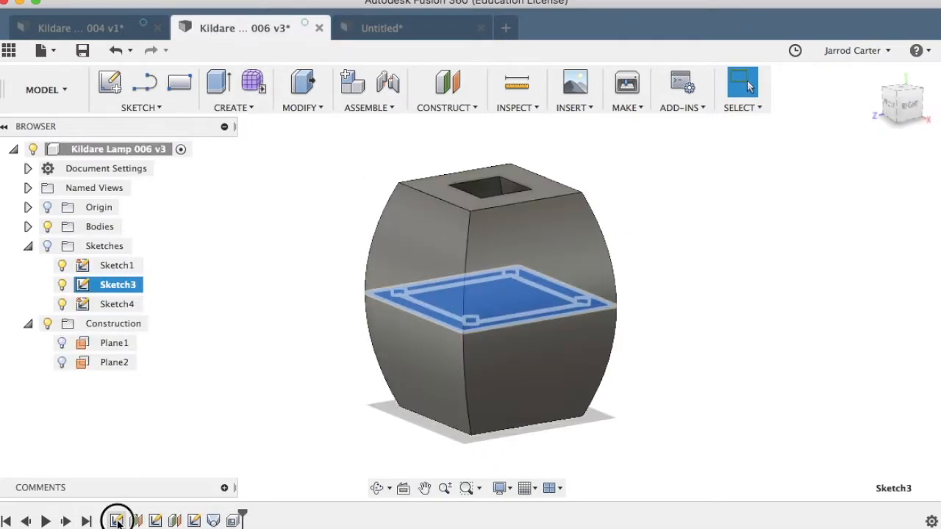
{"action": "key", "text": "Escape"}
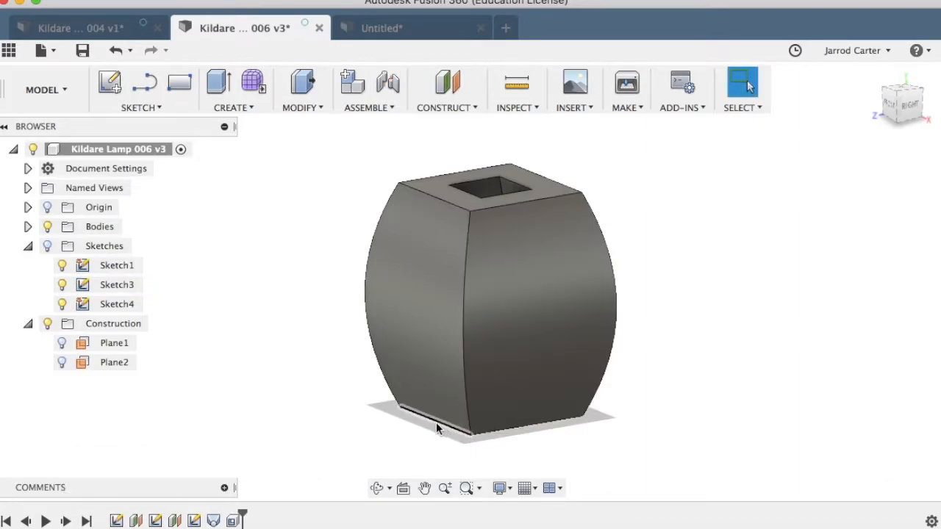
{"action": "left_click", "coordinate": [116, 520]}
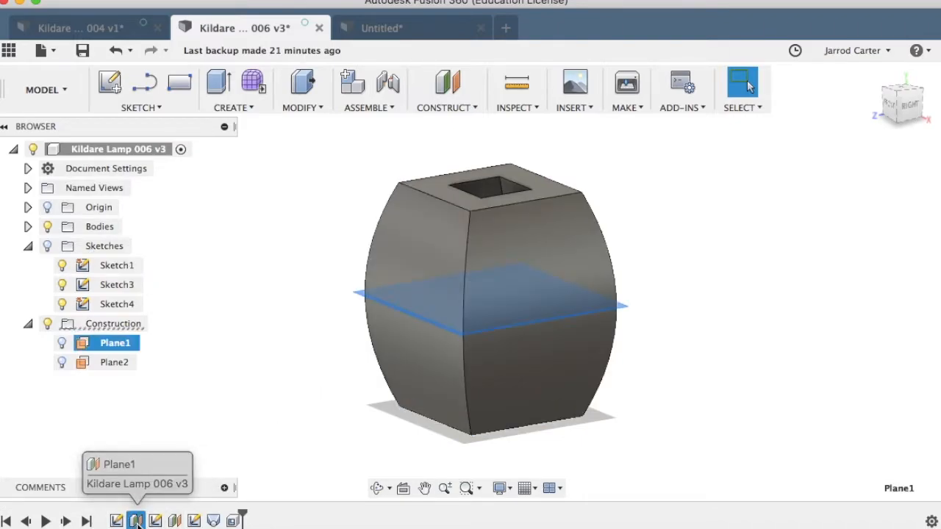
{"action": "left_click", "coordinate": [174, 520]}
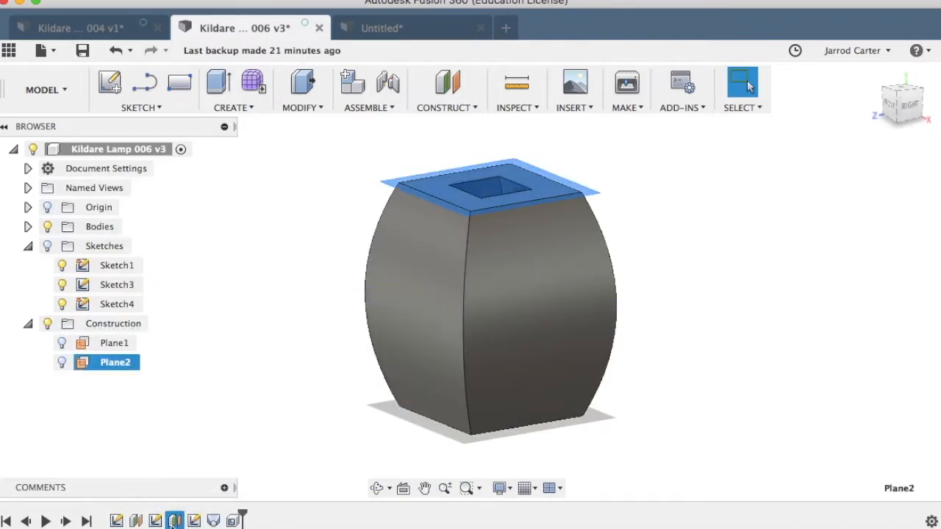
{"action": "left_click", "coordinate": [408, 28]}
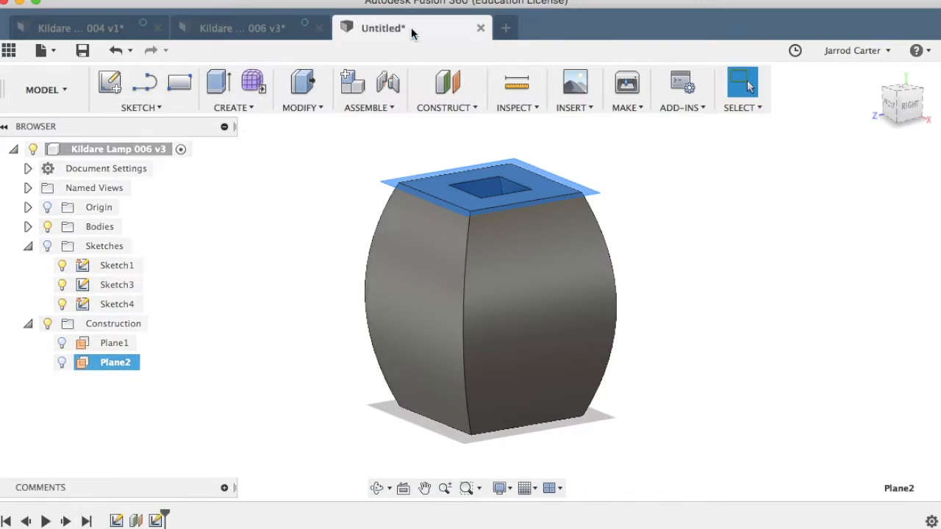
Step: Create a construction plane offset 70 mm above the mid-height square profile
{"action": "left_click", "coordinate": [471, 108]}
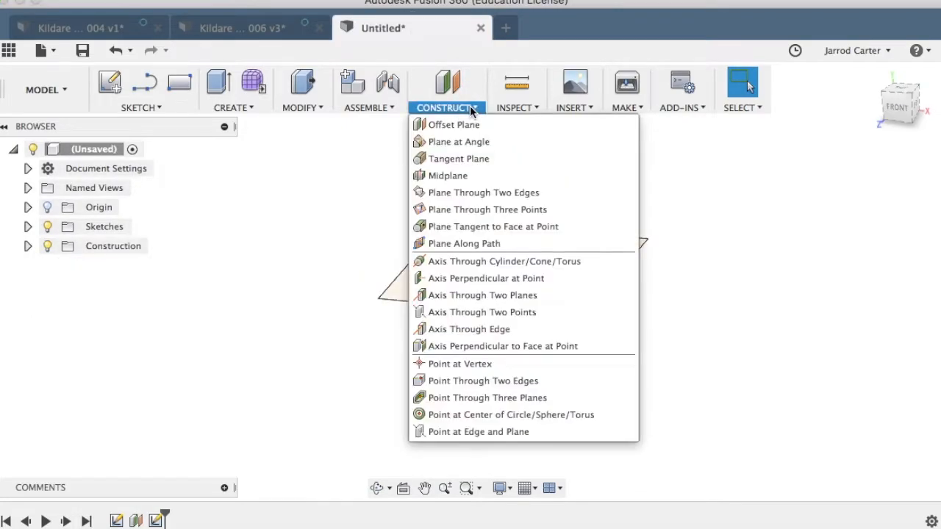
{"action": "left_click", "coordinate": [489, 127]}
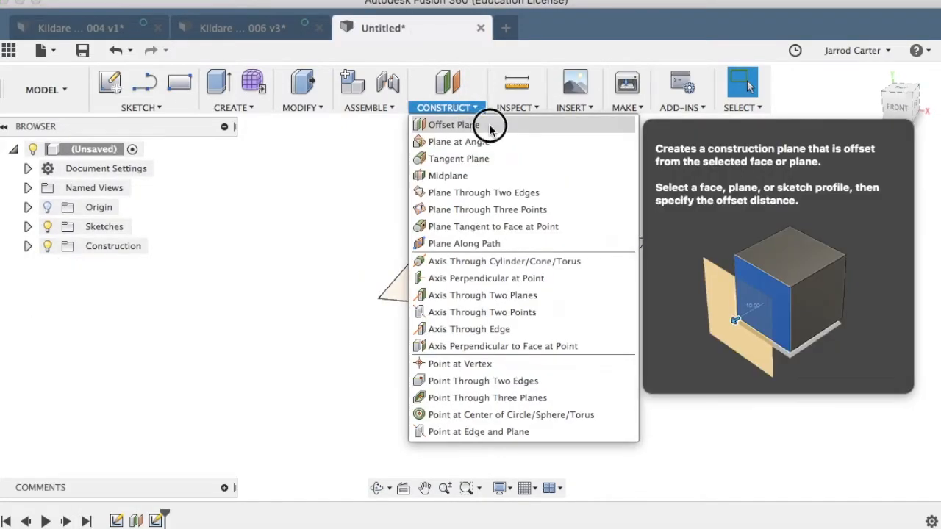
{"action": "left_click", "coordinate": [535, 281]}
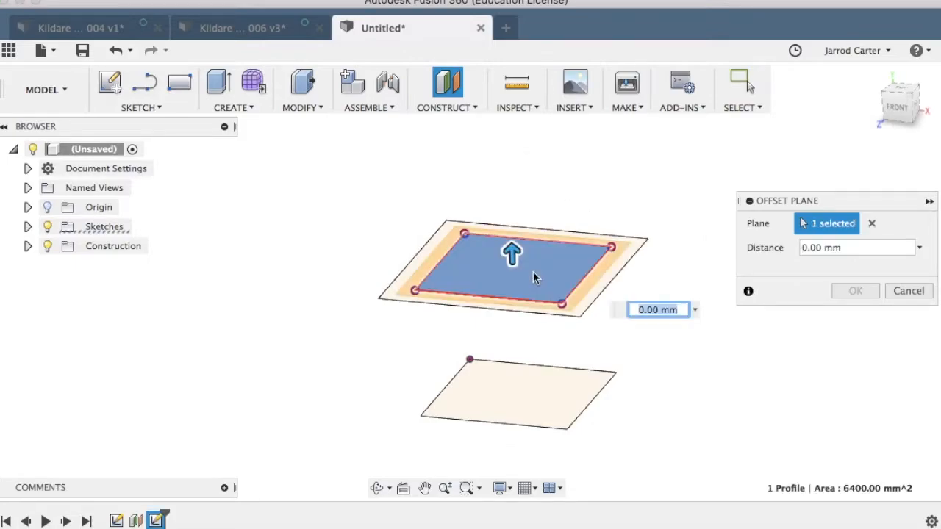
{"action": "left_click_drag", "start_coordinate": [512, 252], "coordinate": [509, 131]}
{"action": "left_click", "coordinate": [641, 188]}
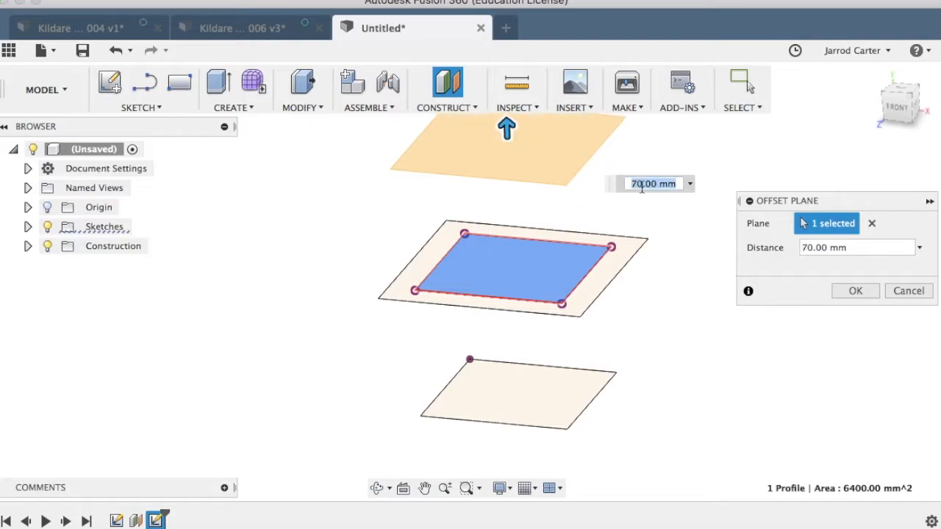
{"action": "left_click", "coordinate": [856, 291]}
Step: Sketch a two-point rectangle on the uppermost plane, spanning opposite corners of the inner square below, and finish the sketch
{"action": "scroll", "coordinate": [678, 344], "scroll_direction": "down", "scroll_amount": 1}
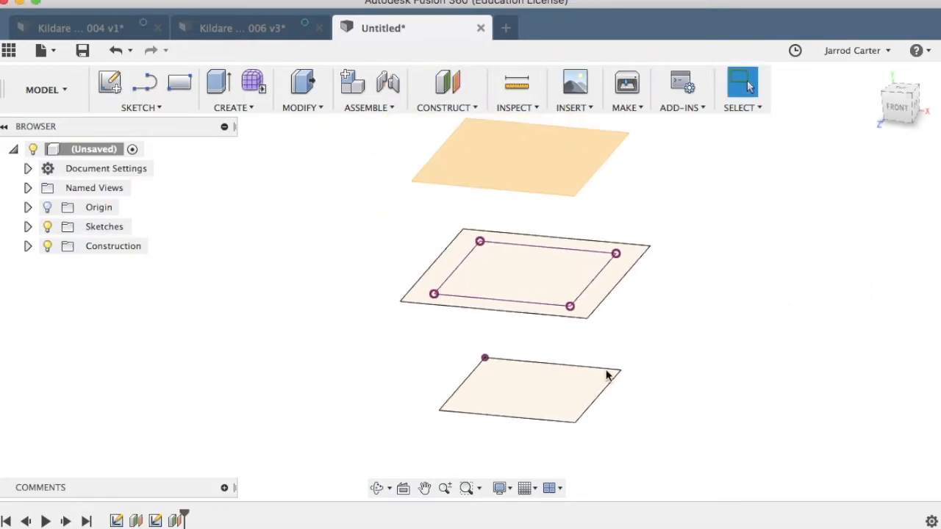
{"action": "scroll", "coordinate": [607, 376], "scroll_direction": "down", "scroll_amount": 1}
{"action": "left_click", "coordinate": [150, 108]}
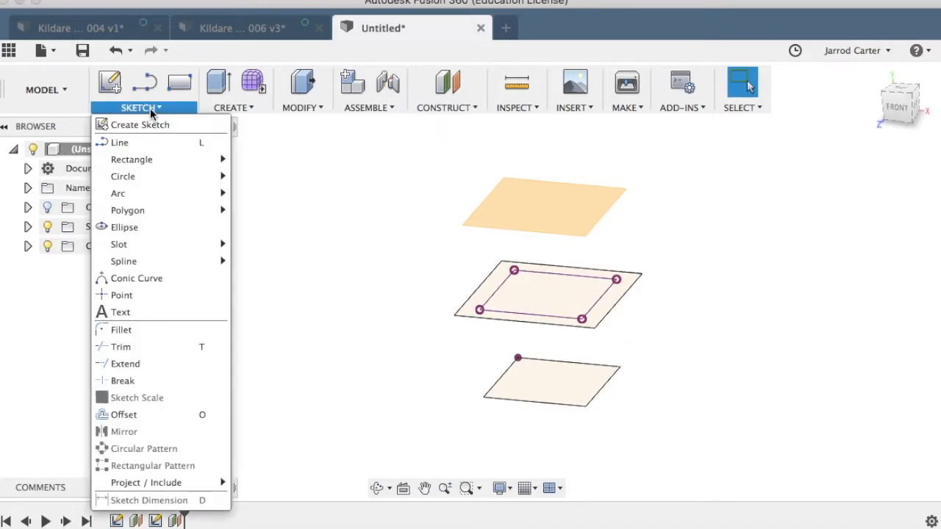
{"action": "left_click", "coordinate": [168, 123]}
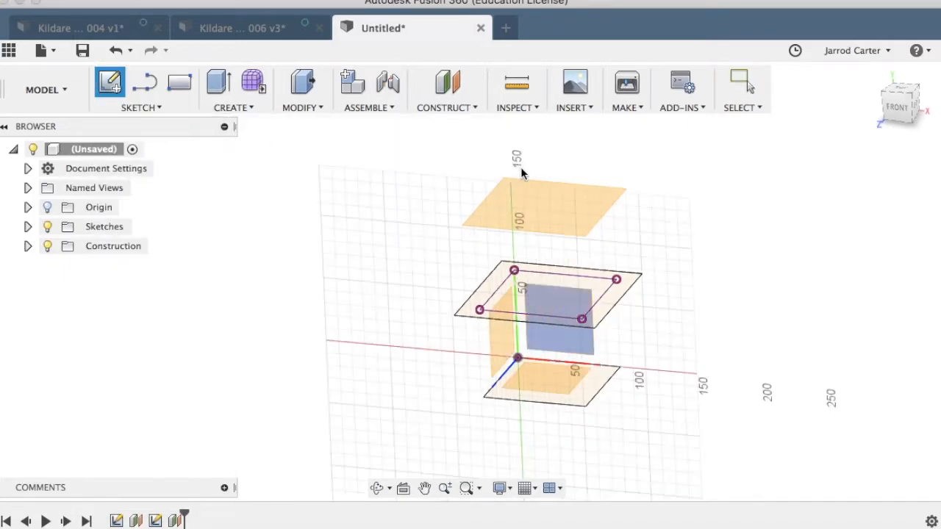
{"action": "left_click", "coordinate": [562, 213]}
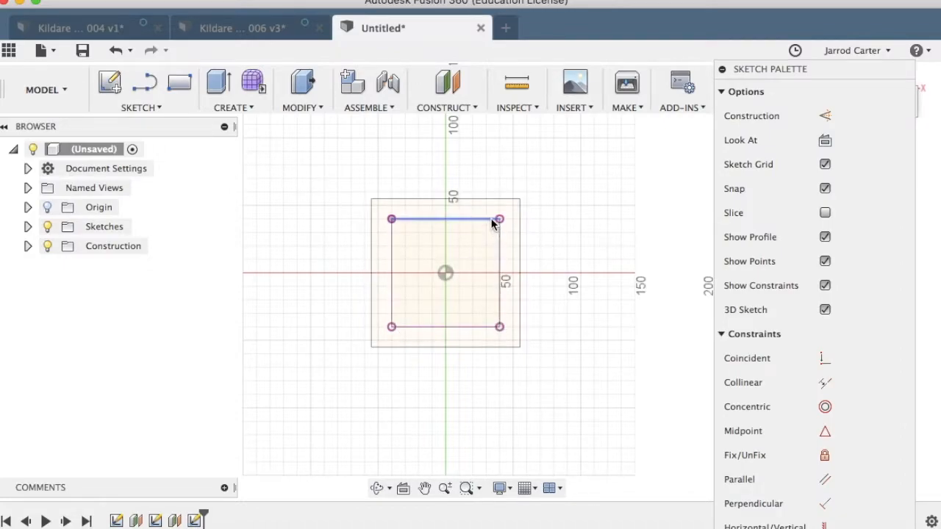
{"action": "left_click", "coordinate": [149, 108]}
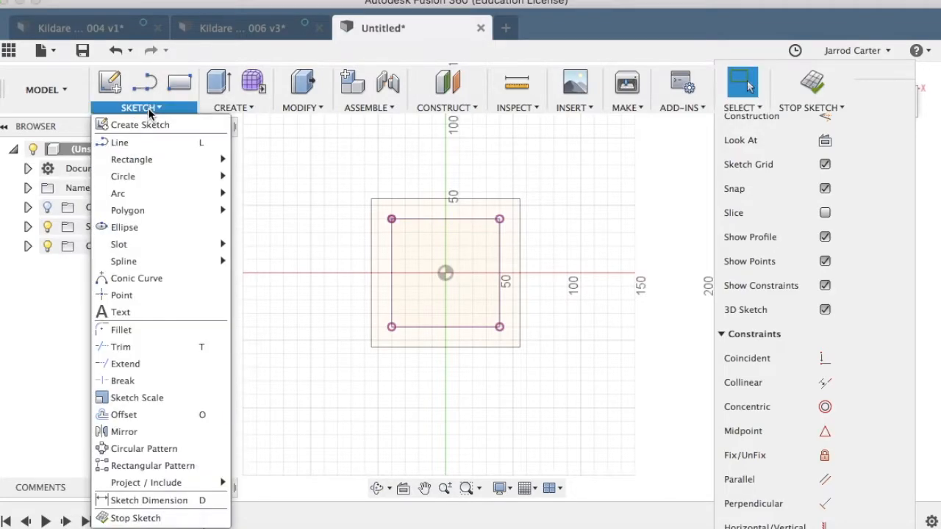
{"action": "mouse_move", "coordinate": [218, 159]}
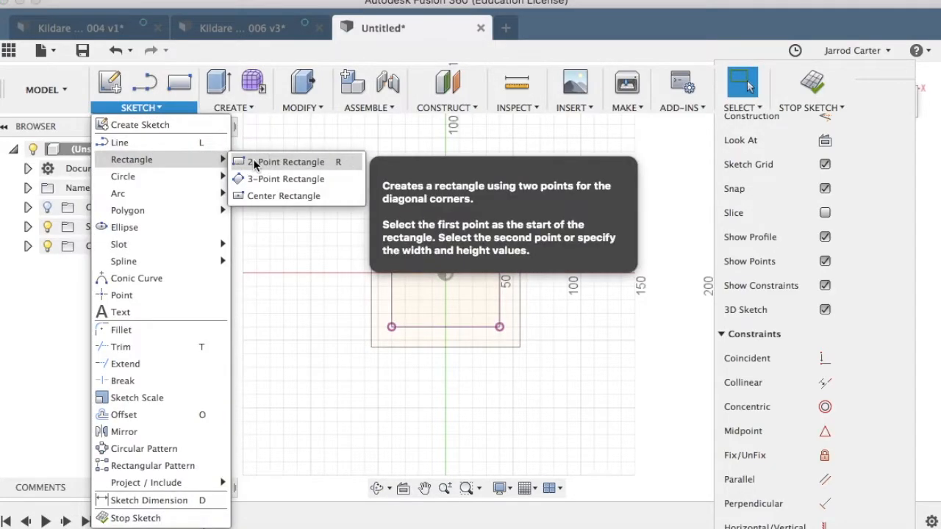
{"action": "left_click", "coordinate": [255, 163]}
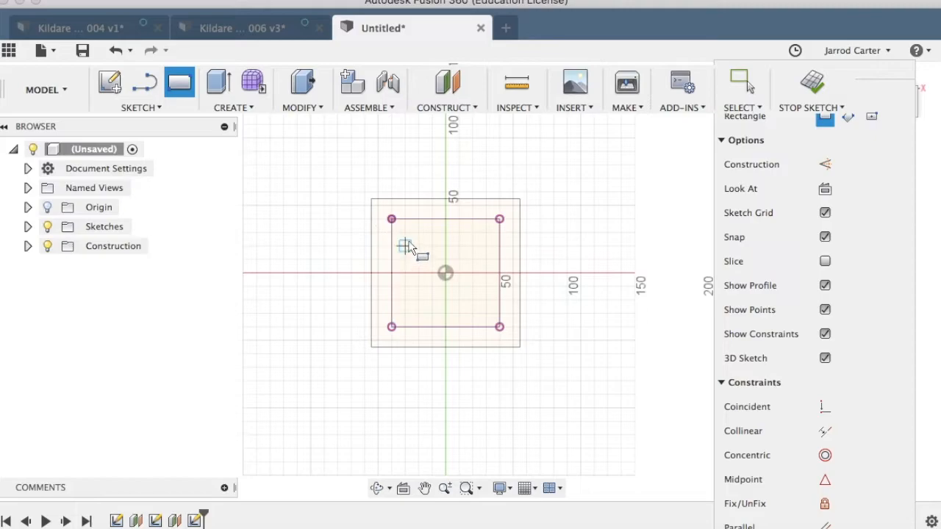
{"action": "left_click", "coordinate": [391, 219]}
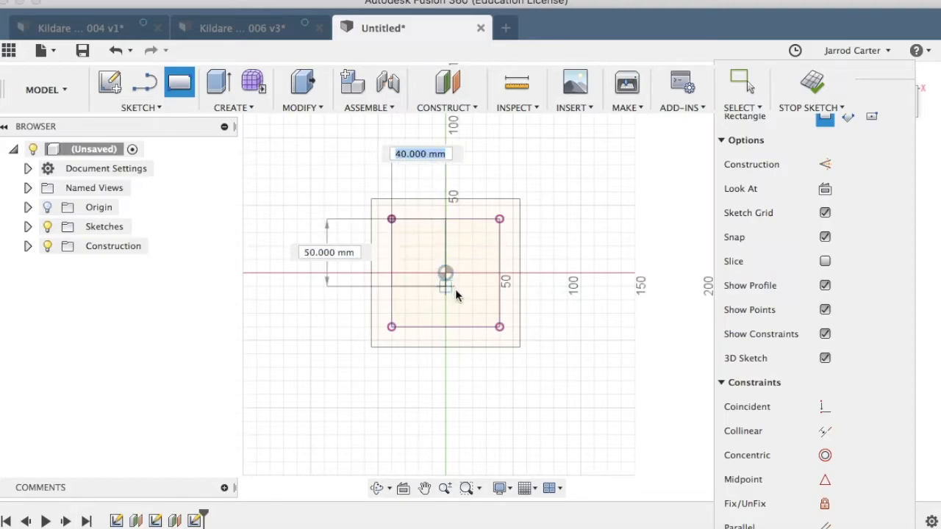
{"action": "left_click", "coordinate": [498, 327]}
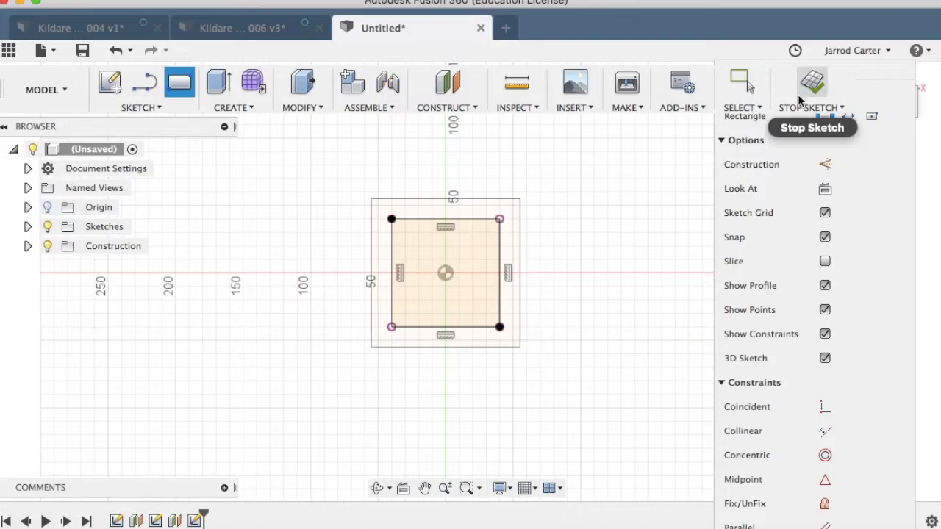
{"action": "left_click", "coordinate": [801, 93]}
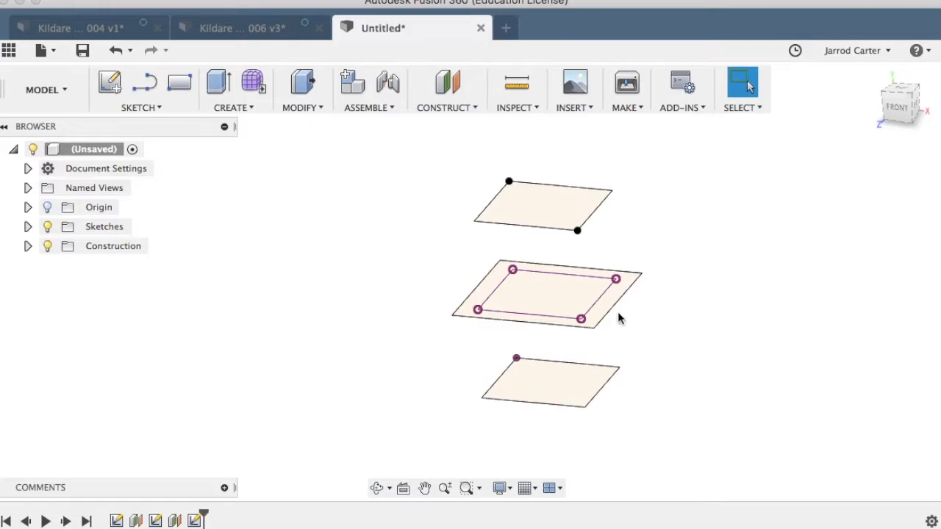
Step: Check the square profile sketches and the loft in the Kildare Lamp 006 design's history, and return to the untitled design
{"action": "left_click", "coordinate": [237, 28]}
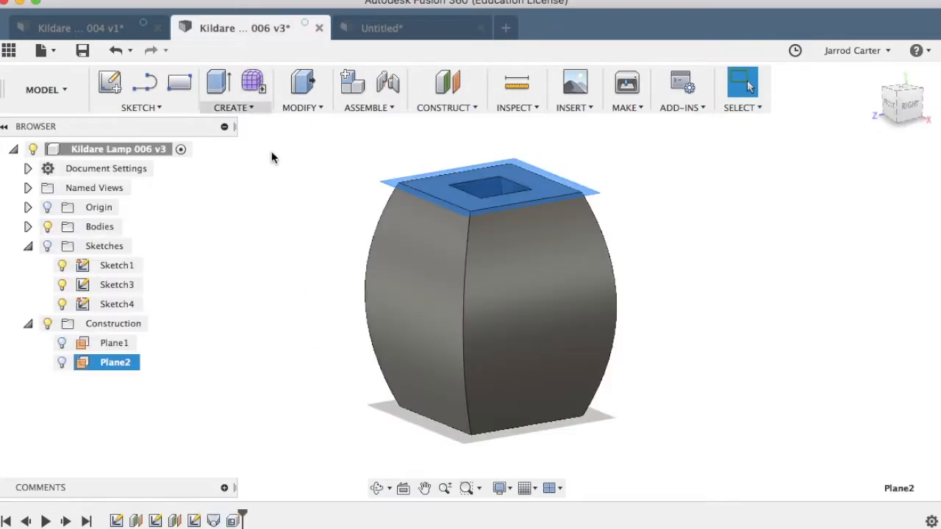
{"action": "left_click", "coordinate": [116, 520]}
{"action": "left_click", "coordinate": [155, 520]}
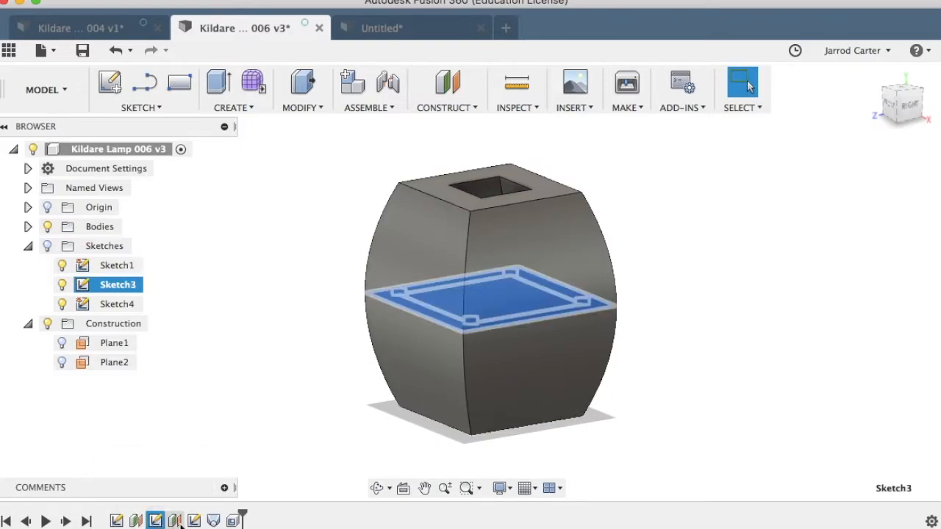
{"action": "left_click", "coordinate": [194, 520]}
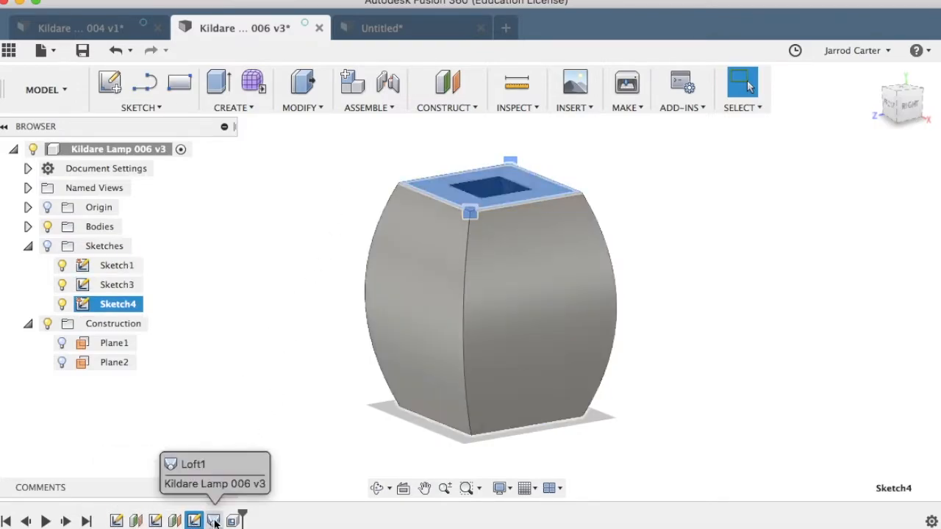
{"action": "left_click", "coordinate": [387, 29]}
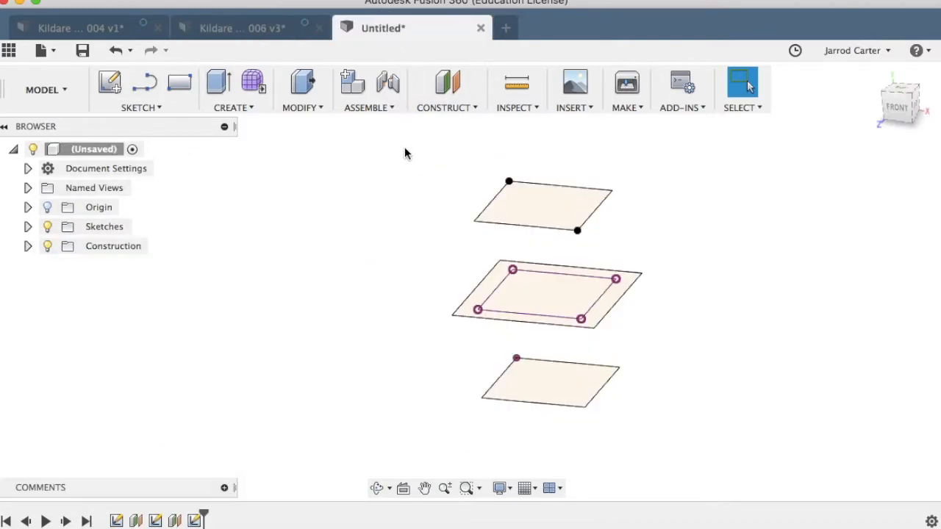
Step: Loft a new body from the base square through the full outer mid-height square, including its inner region, to the uppermost square
{"action": "left_click", "coordinate": [251, 110]}
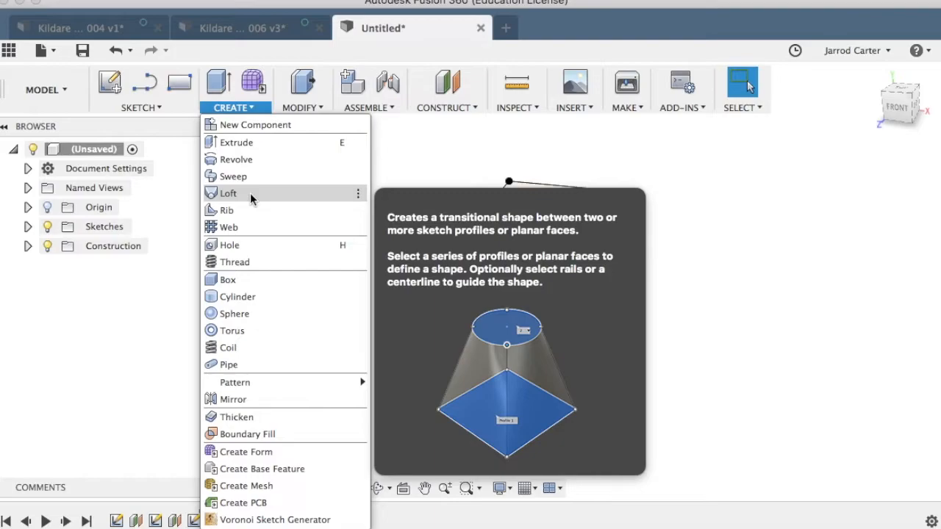
{"action": "left_click", "coordinate": [250, 195]}
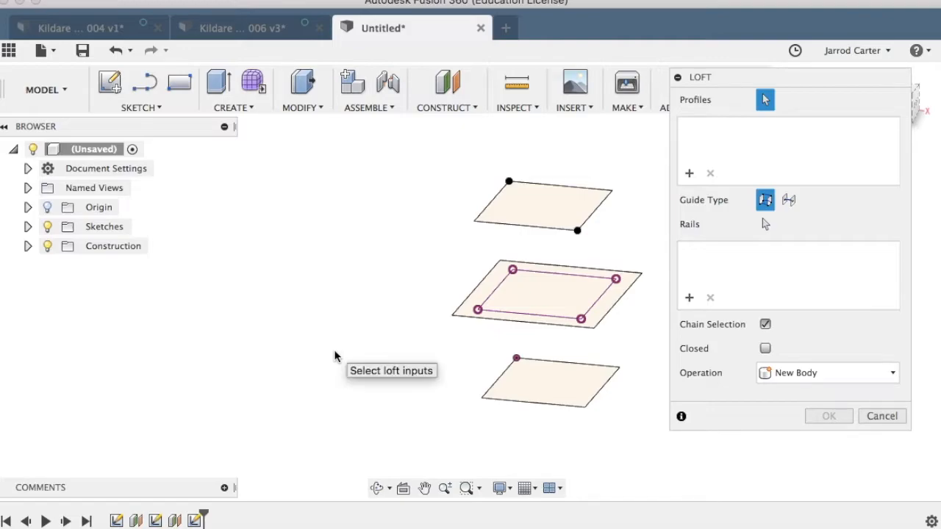
{"action": "left_click", "coordinate": [512, 393]}
{"action": "left_click", "coordinate": [469, 308]}
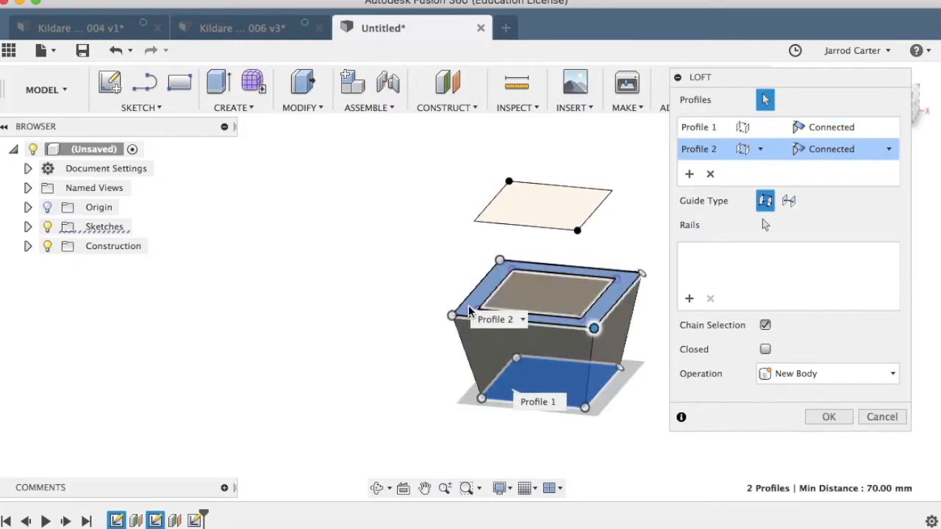
{"action": "left_click", "coordinate": [516, 298]}
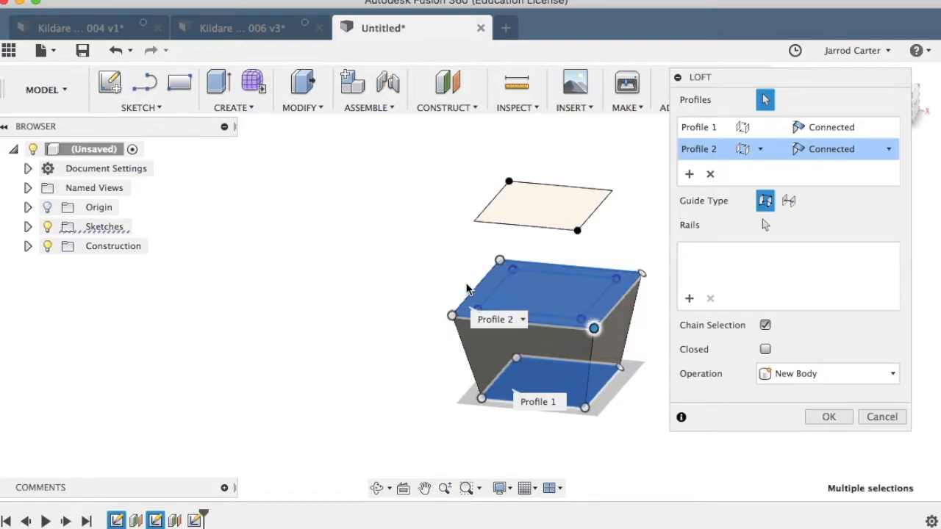
{"action": "left_click", "coordinate": [510, 209]}
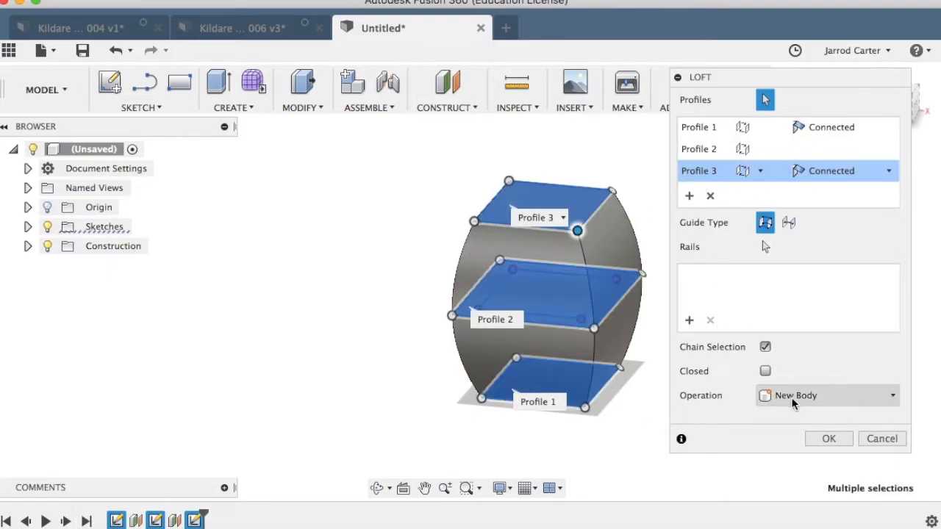
{"action": "left_click", "coordinate": [827, 439]}
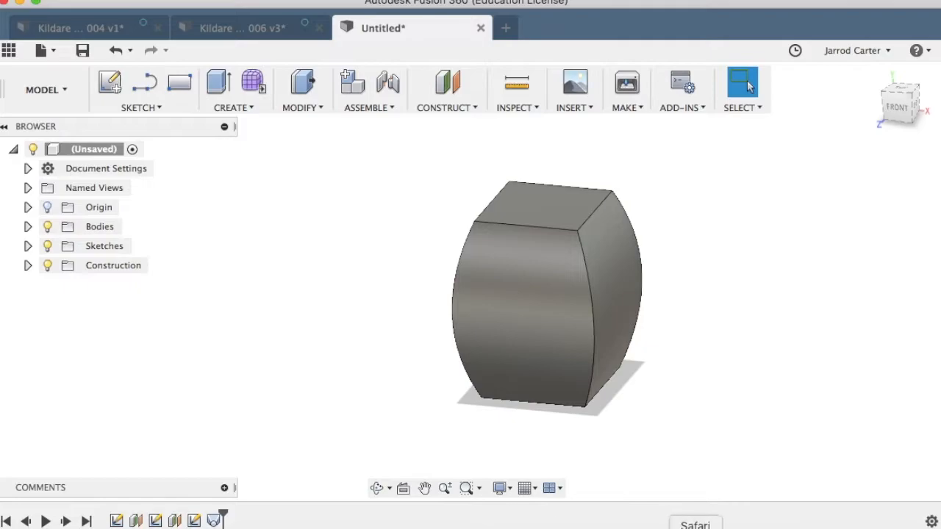
Step: Switch to the Slice Lamp presentation, review the slides up to the Revolve and Loft comparison, and return to Fusion 360
{"action": "left_click", "coordinate": [617, 526]}
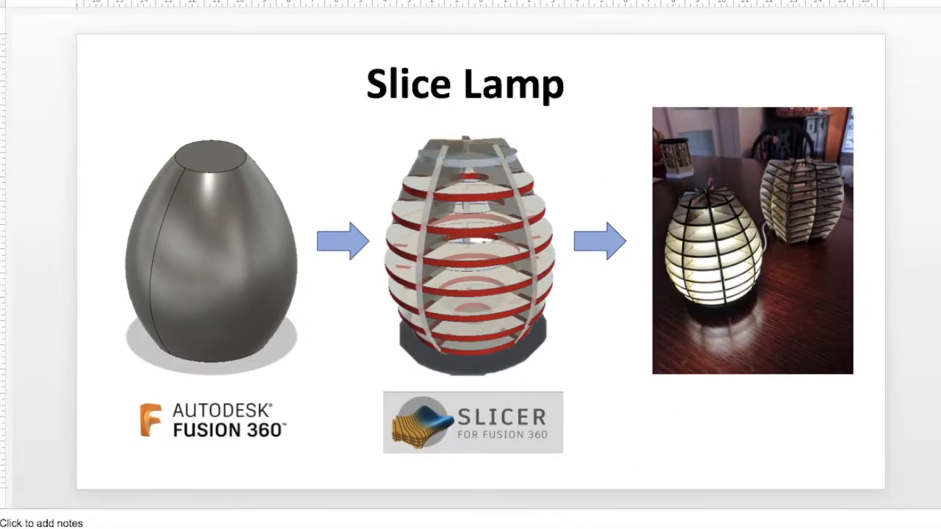
{"action": "key", "text": "Down"}
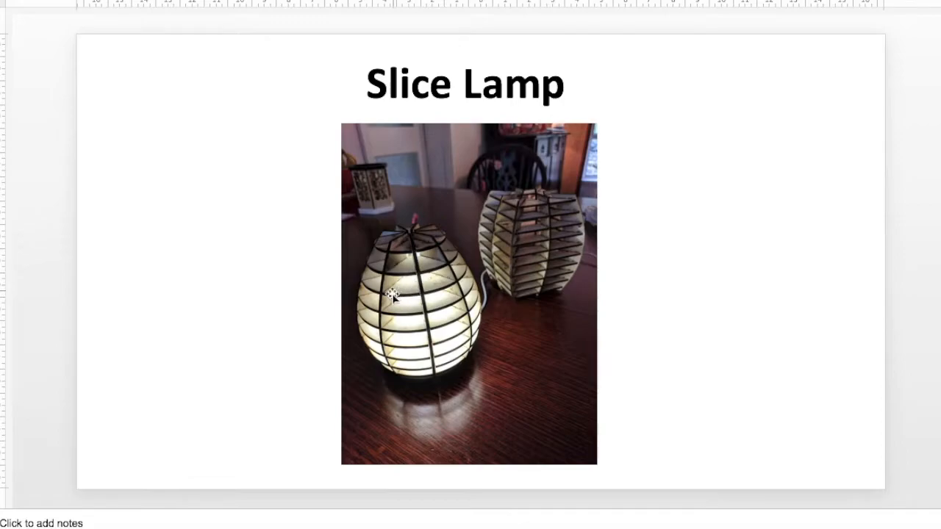
{"action": "key", "text": "Down"}
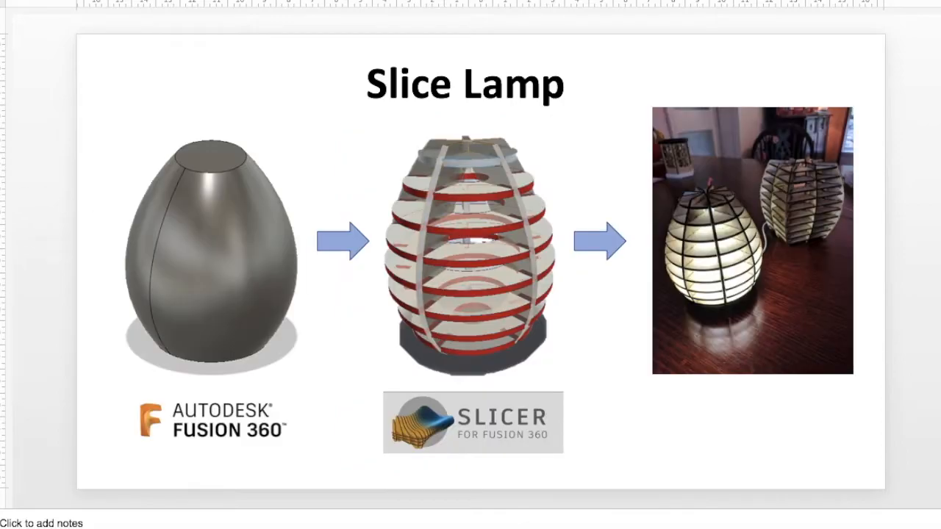
{"action": "key", "text": "Down"}
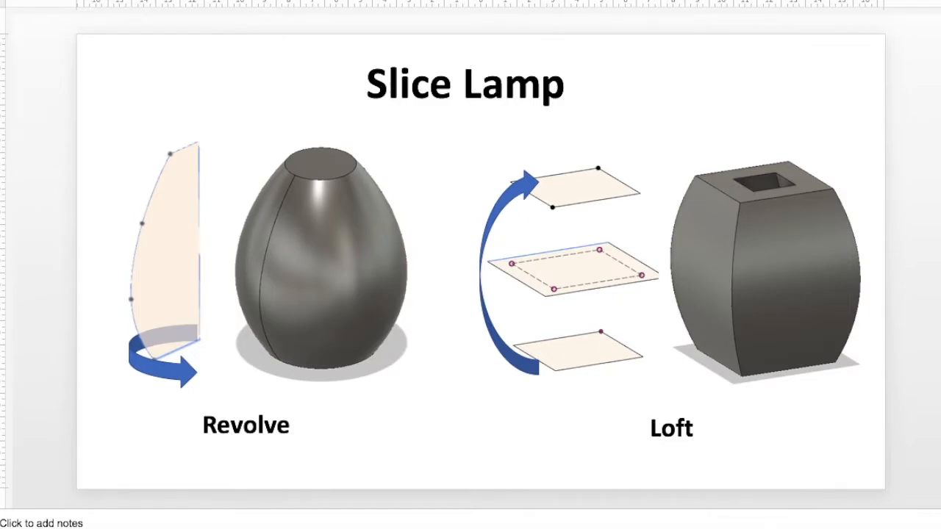
{"action": "left_click", "coordinate": [876, 527]}
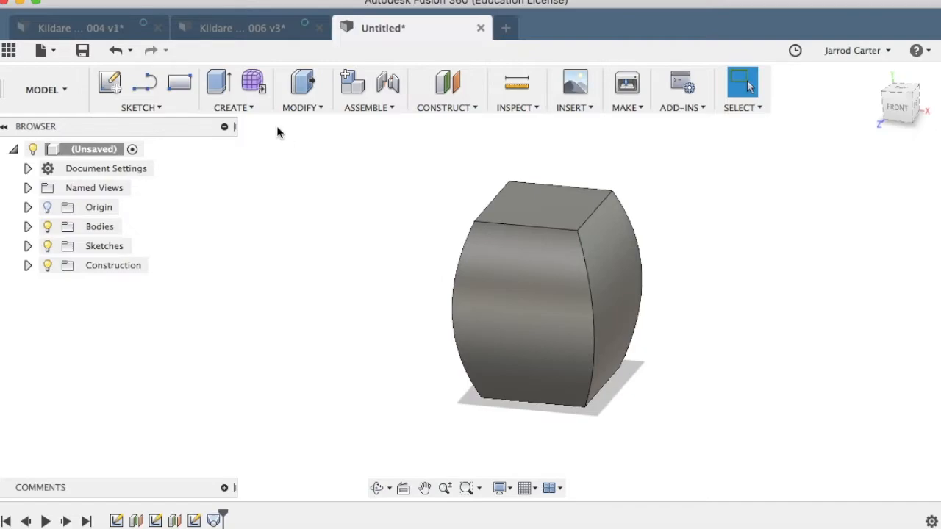
Step: Shell the lofted body with its top face removed, using a 20 mm inside thickness
{"action": "left_click", "coordinate": [311, 109]}
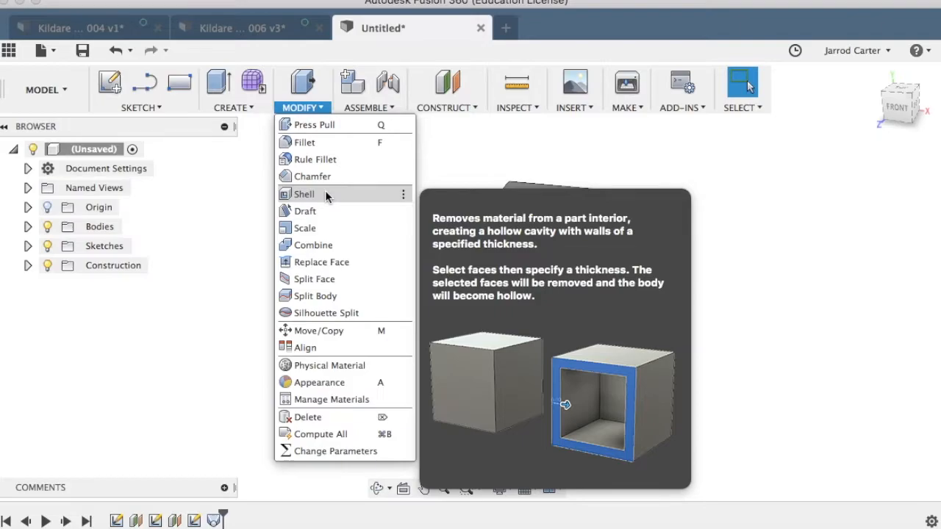
{"action": "left_click", "coordinate": [325, 193]}
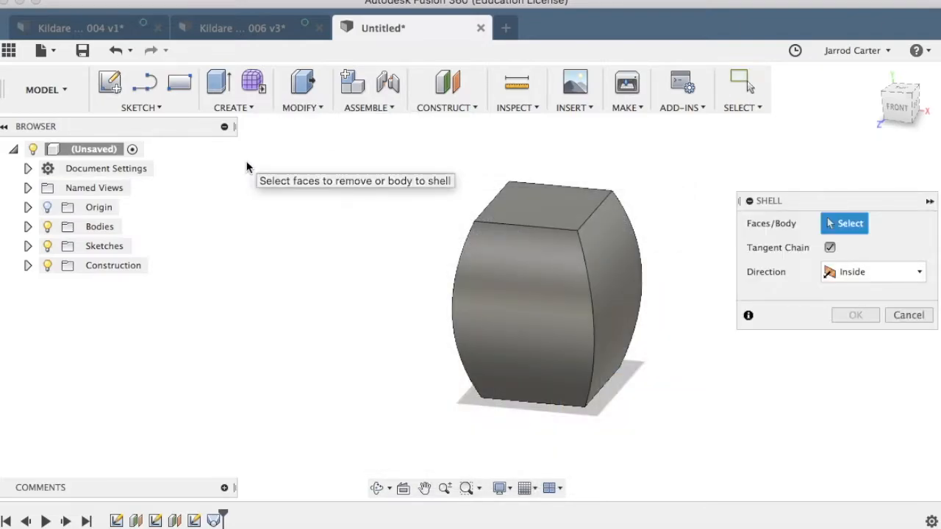
{"action": "left_click", "coordinate": [541, 211]}
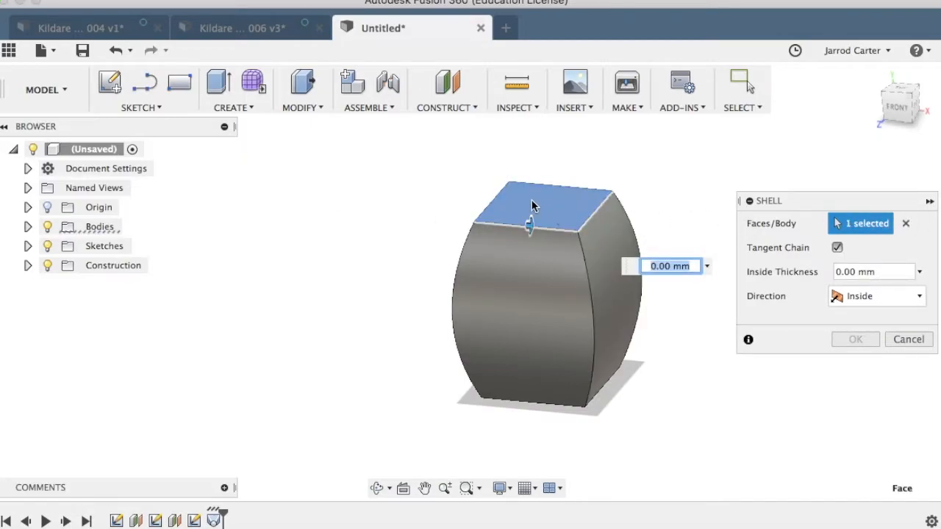
{"action": "left_click", "coordinate": [837, 271]}
{"action": "left_click", "coordinate": [826, 272]}
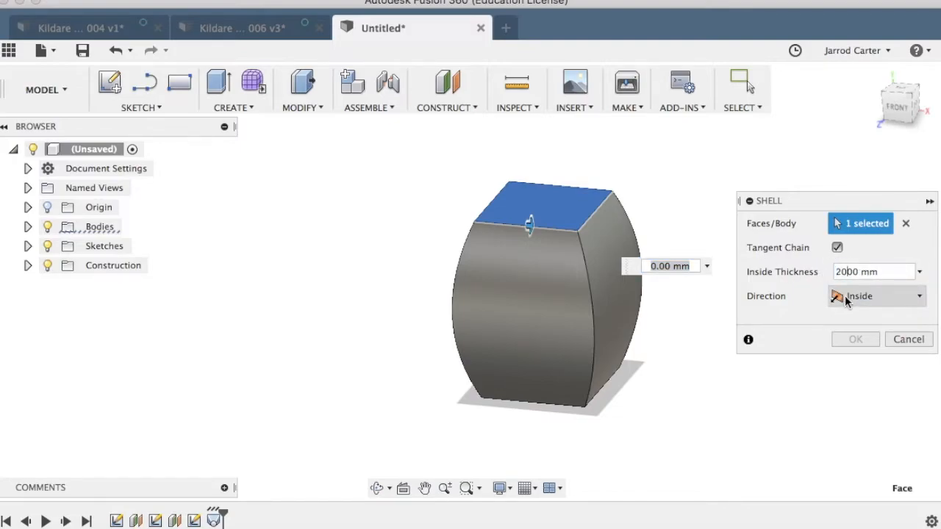
{"action": "type", "text": "."}
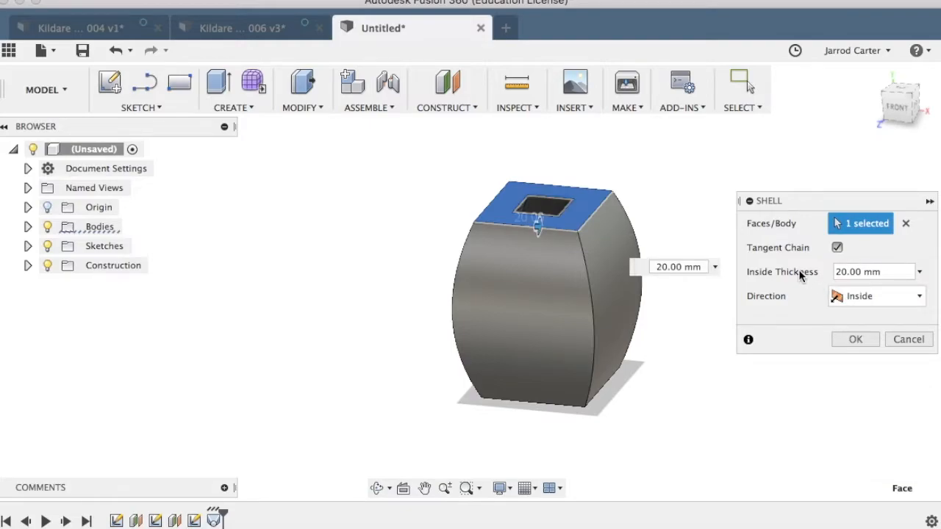
{"action": "left_click", "coordinate": [848, 338]}
Step: Examine the opening and the inner cavity of the shelled lamp body from the front-right corner
{"action": "mouse_move", "coordinate": [907, 105]}
{"action": "left_mouse_down"}
{"action": "mouse_move", "coordinate": [888, 125]}
{"action": "mouse_move", "coordinate": [881, 159]}
{"action": "mouse_move", "coordinate": [923, 157]}
{"action": "mouse_move", "coordinate": [931, 147]}
{"action": "mouse_move", "coordinate": [885, 104]}
{"action": "left_mouse_up"}
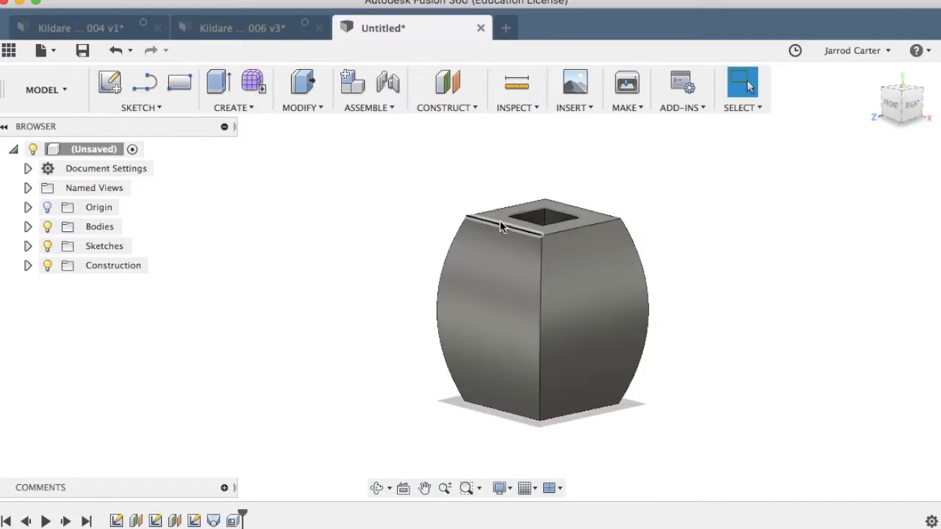
{"action": "left_click", "coordinate": [233, 521]}
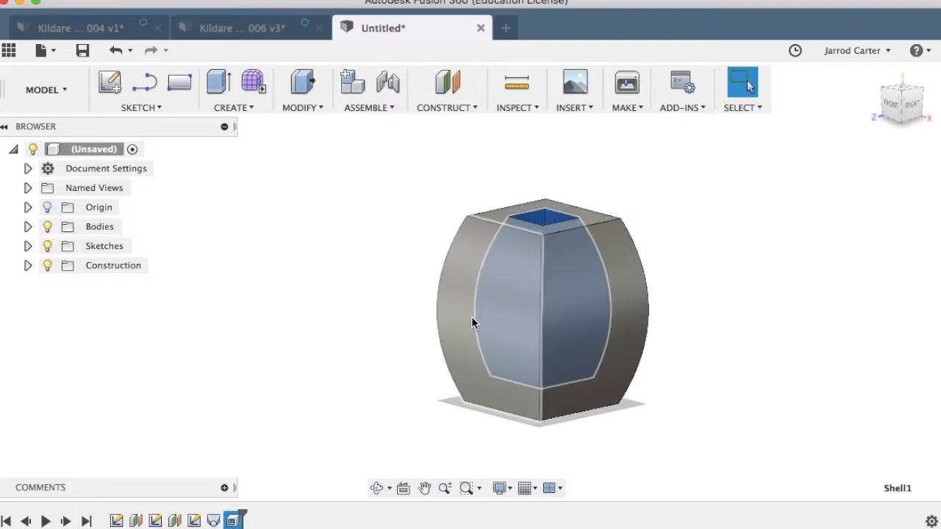
{"action": "left_click", "coordinate": [340, 212]}
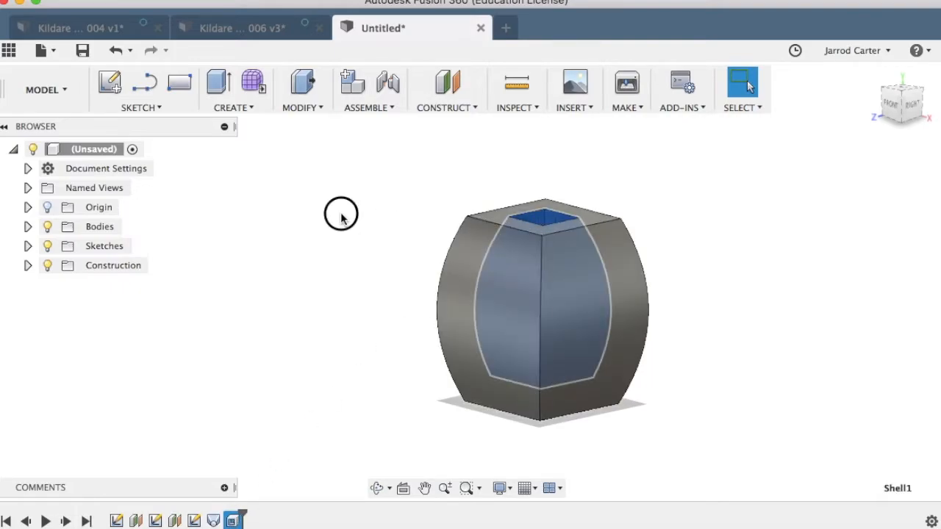
{"action": "left_click", "coordinate": [307, 103]}
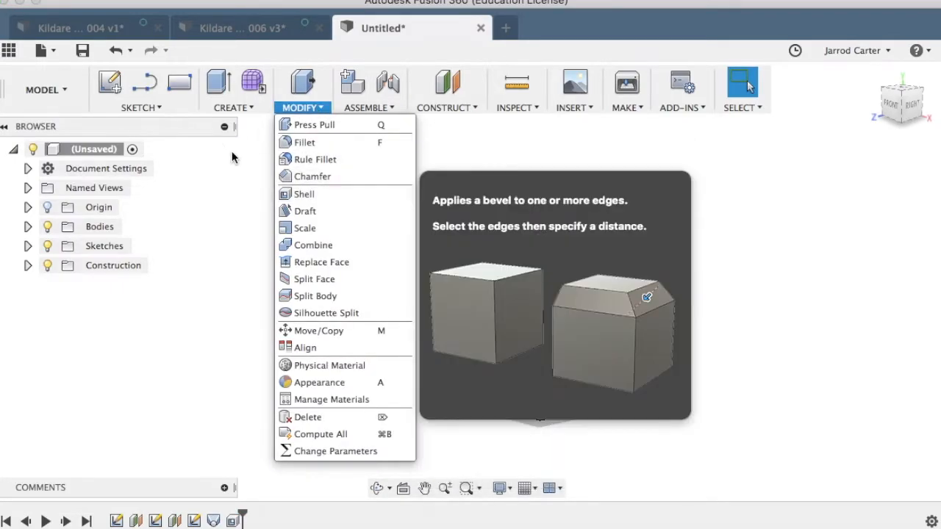
{"action": "left_click", "coordinate": [233, 158]}
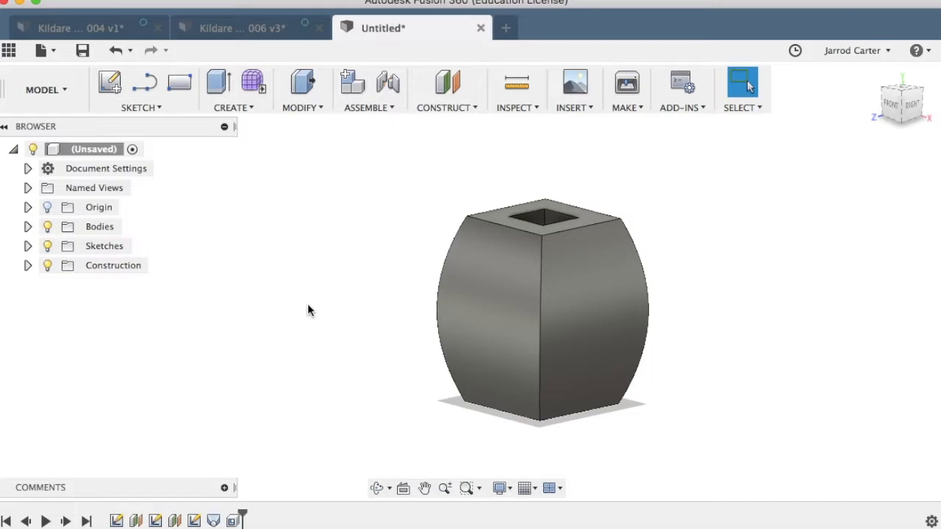
Step: Review the lamp's feature history from the base sketch through the offset plane, mid-height sketch and loft to the shell
{"action": "left_click", "coordinate": [116, 520]}
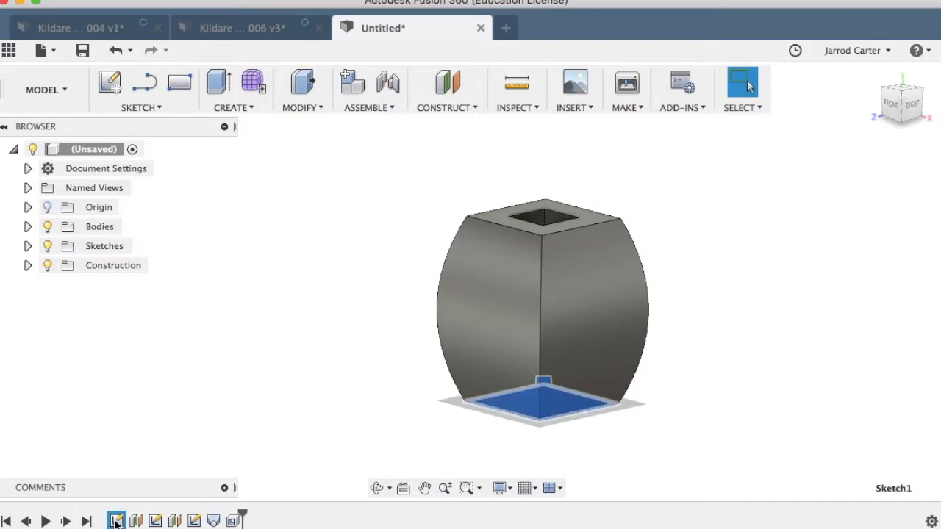
{"action": "left_click", "coordinate": [135, 520]}
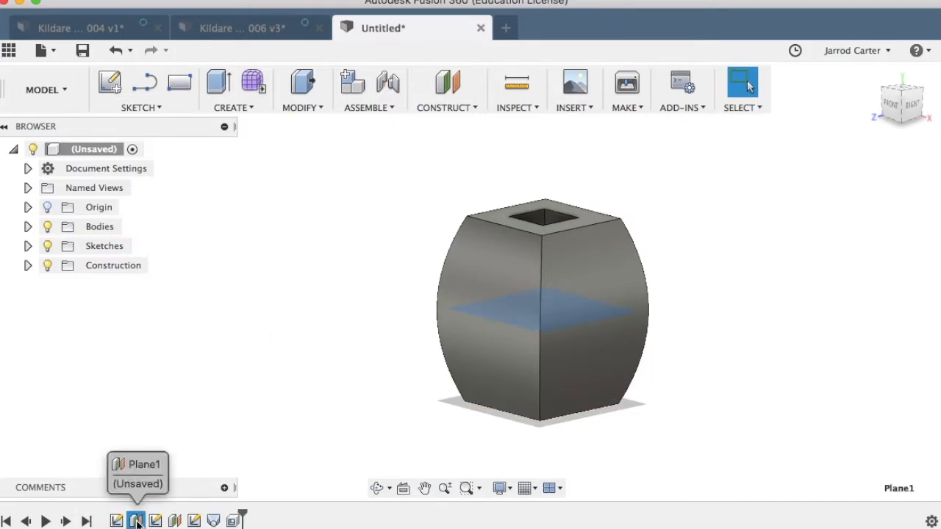
{"action": "left_click", "coordinate": [441, 107]}
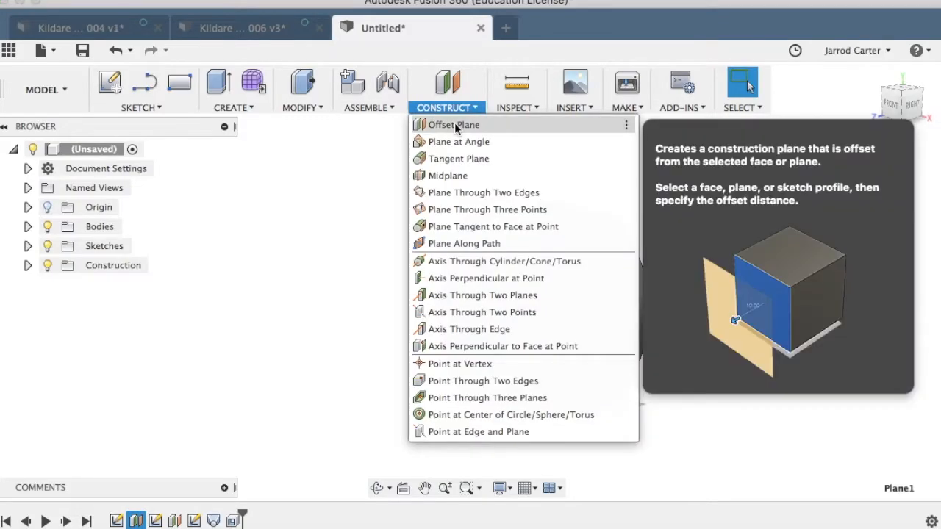
{"action": "left_click", "coordinate": [311, 196]}
{"action": "left_click", "coordinate": [136, 520]}
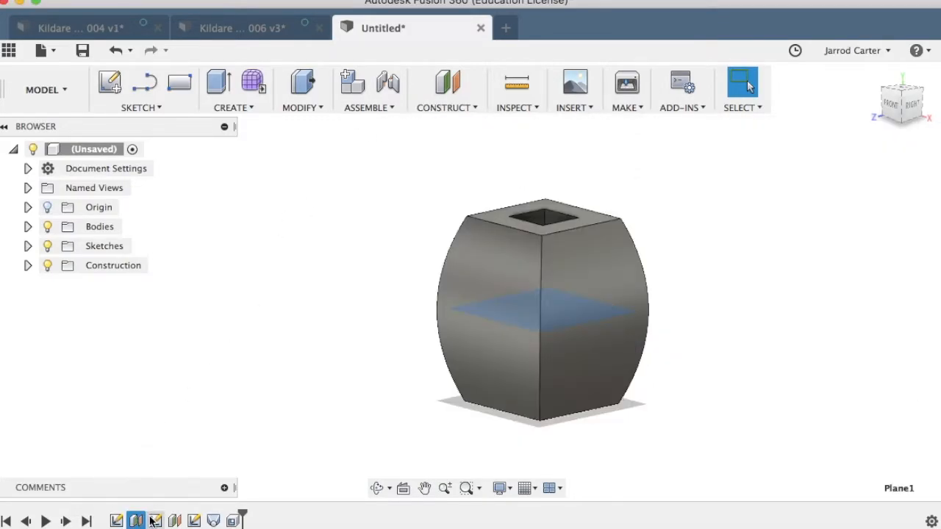
{"action": "left_click", "coordinate": [155, 520]}
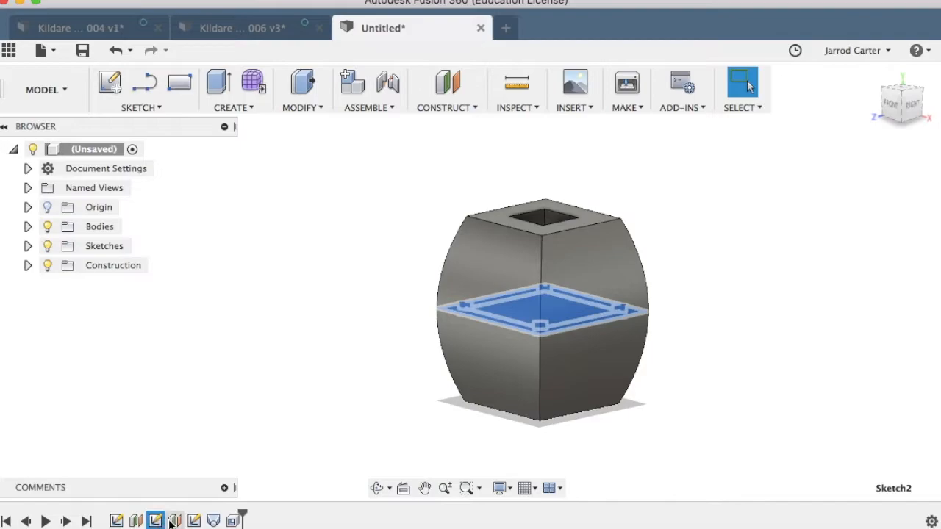
{"action": "left_click", "coordinate": [213, 521]}
{"action": "left_click", "coordinate": [252, 226]}
{"action": "left_click", "coordinate": [249, 108]}
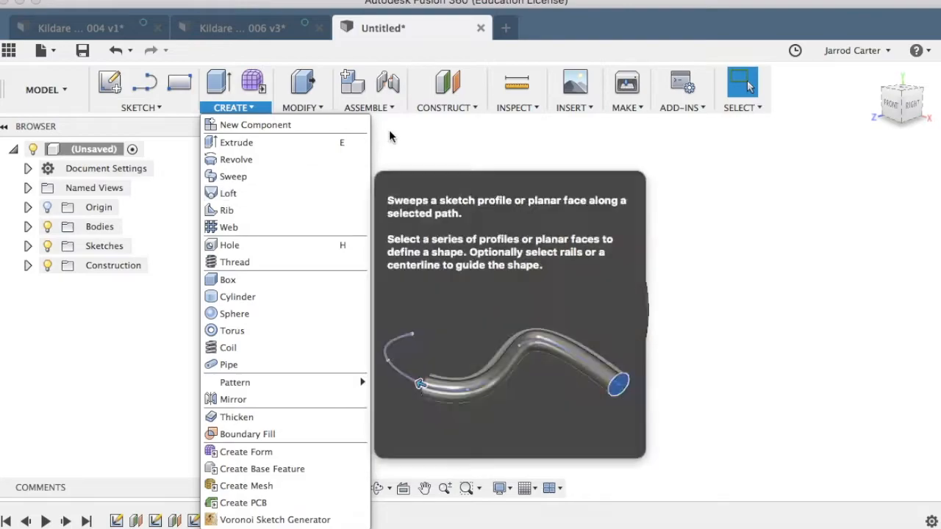
{"action": "left_click", "coordinate": [389, 130]}
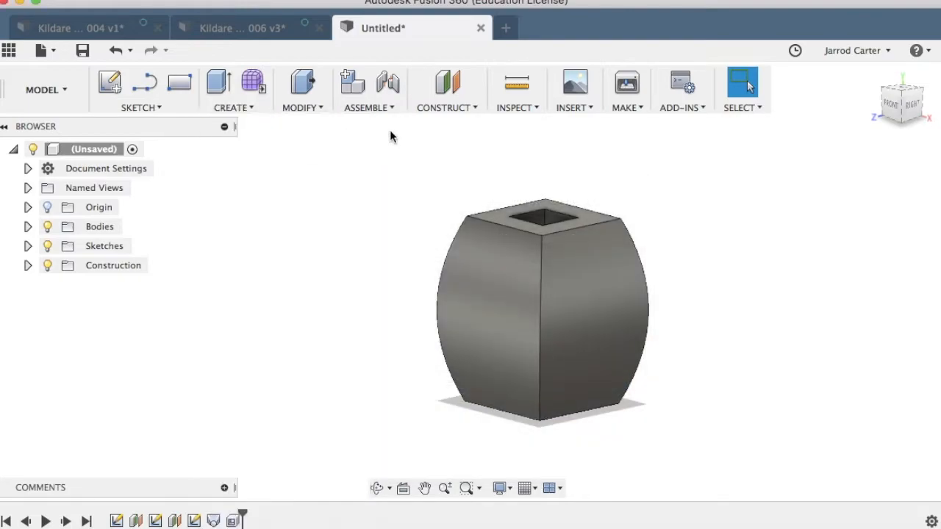
{"action": "left_click", "coordinate": [899, 100]}
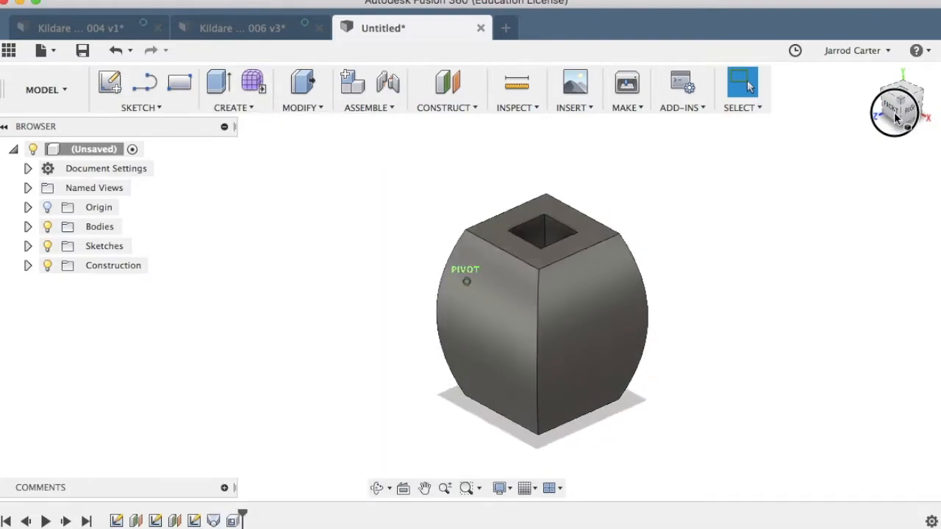
{"action": "left_click", "coordinate": [232, 520]}
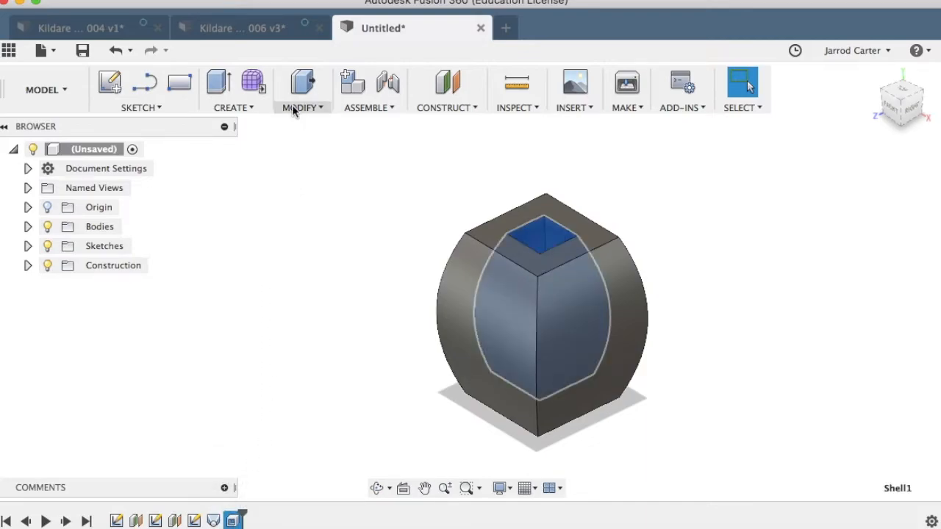
{"action": "left_click", "coordinate": [323, 107]}
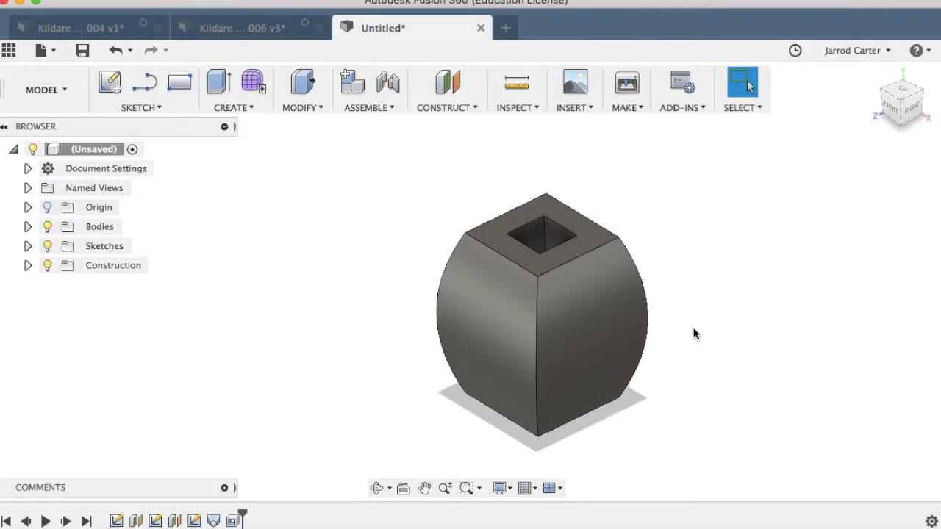
Step: Review the Kildare Lamp 004 body, compare it with the Revolve profile on the PowerPoint slide, and return to Fusion 360
{"action": "left_click", "coordinate": [94, 24]}
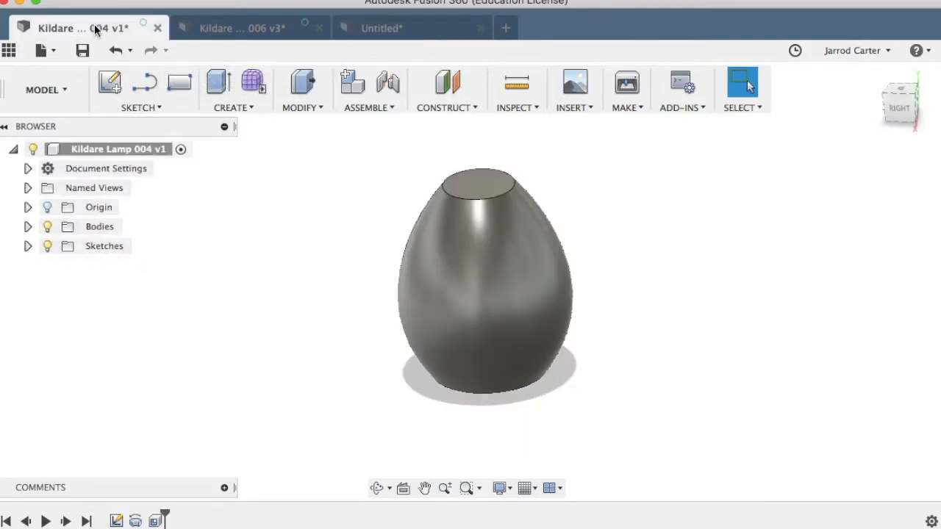
{"action": "mouse_move", "coordinate": [898, 109]}
{"action": "left_mouse_down"}
{"action": "mouse_move", "coordinate": [923, 110]}
{"action": "mouse_move", "coordinate": [893, 111]}
{"action": "mouse_move", "coordinate": [926, 134]}
{"action": "mouse_move", "coordinate": [919, 103]}
{"action": "mouse_move", "coordinate": [912, 110]}
{"action": "left_mouse_up"}
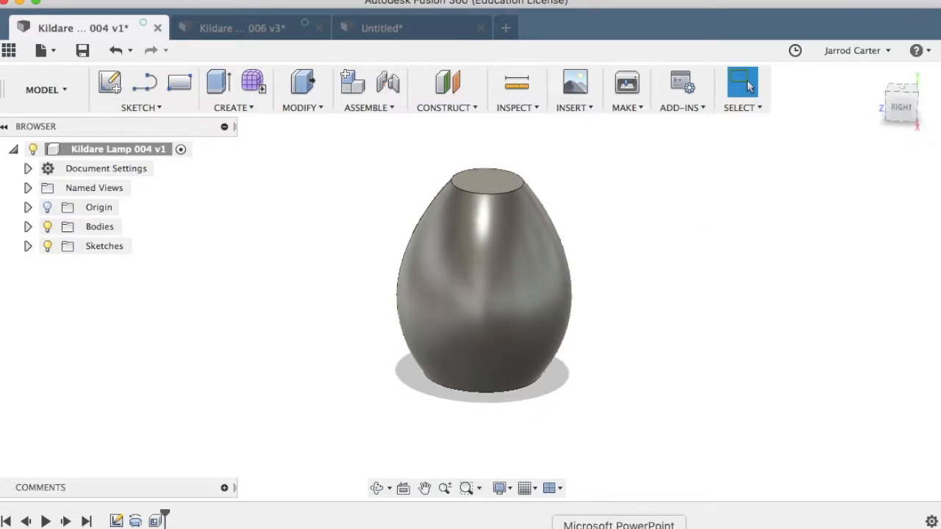
{"action": "left_click", "coordinate": [618, 528]}
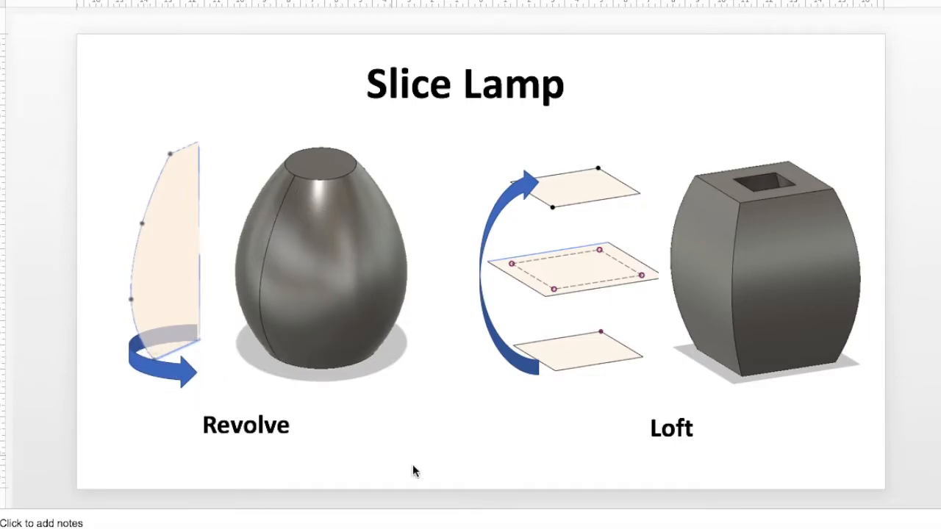
{"action": "left_click", "coordinate": [878, 528]}
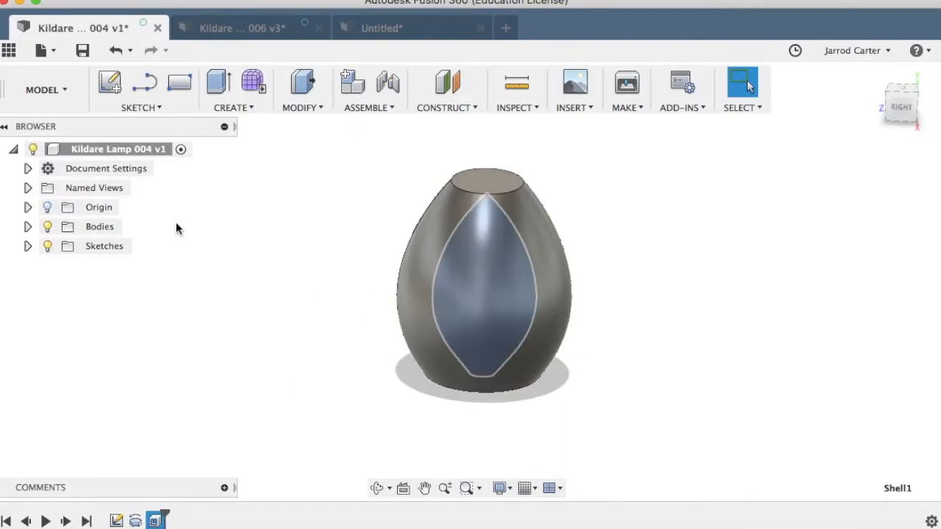
Step: Create a new empty design and start a sketch on a vertical origin plane
{"action": "left_click", "coordinate": [507, 30]}
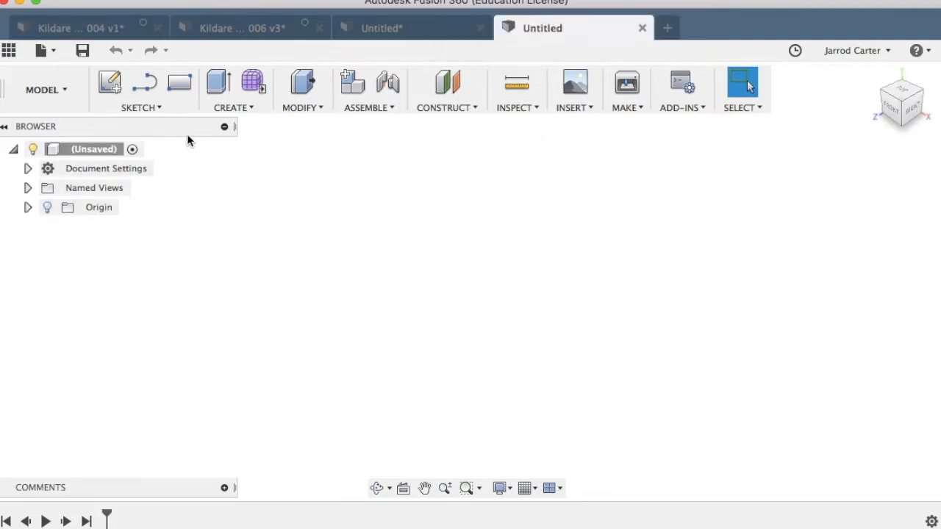
{"action": "left_click", "coordinate": [145, 106]}
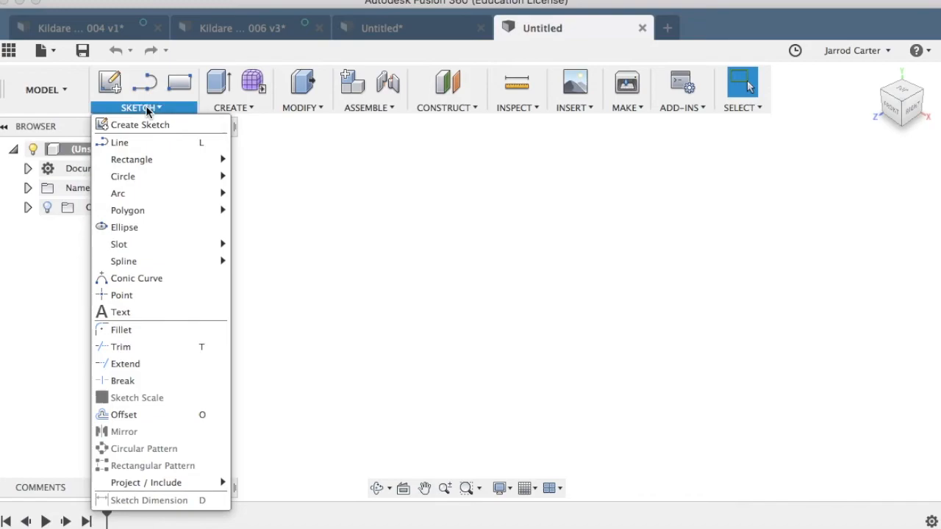
{"action": "left_click", "coordinate": [140, 125]}
{"action": "left_click", "coordinate": [436, 262]}
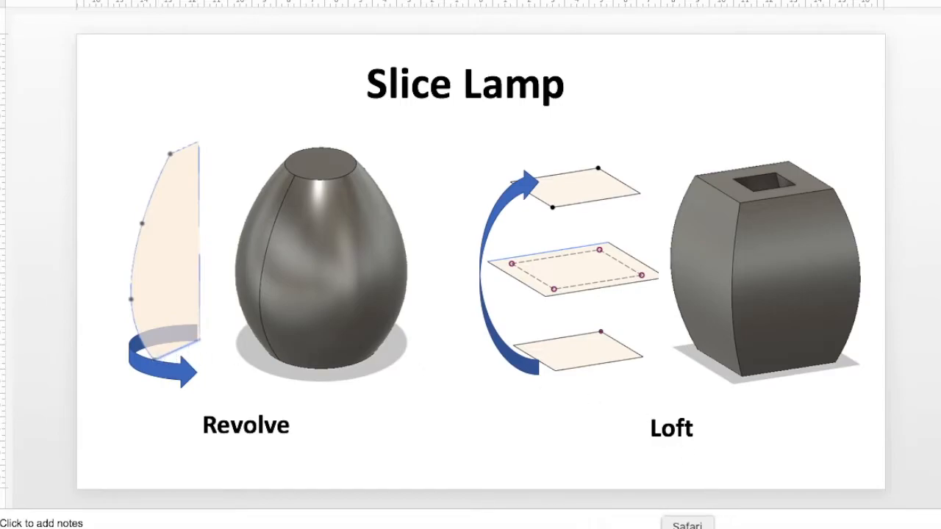
Step: Return to Fusion 360 and draw a 40 mm horizontal line from the origin toward the negative side as the base
{"action": "left_click", "coordinate": [880, 528]}
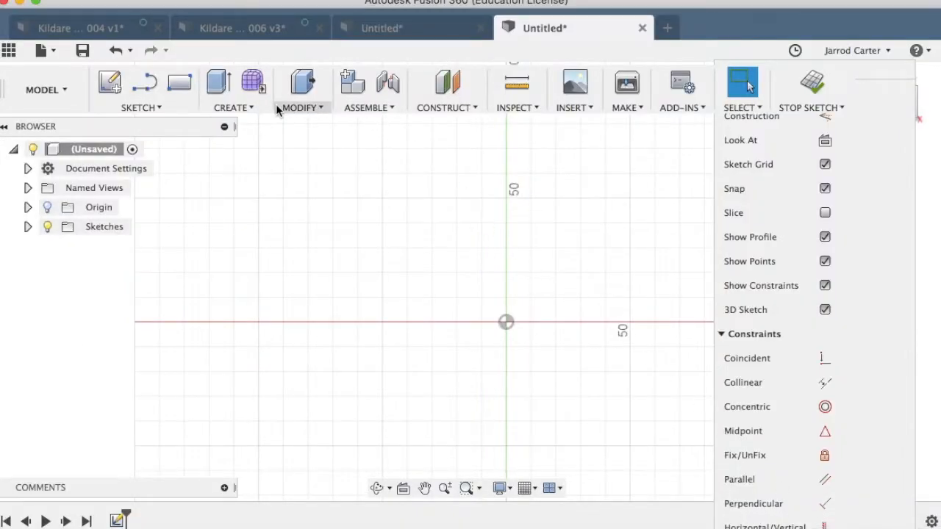
{"action": "left_click", "coordinate": [187, 108]}
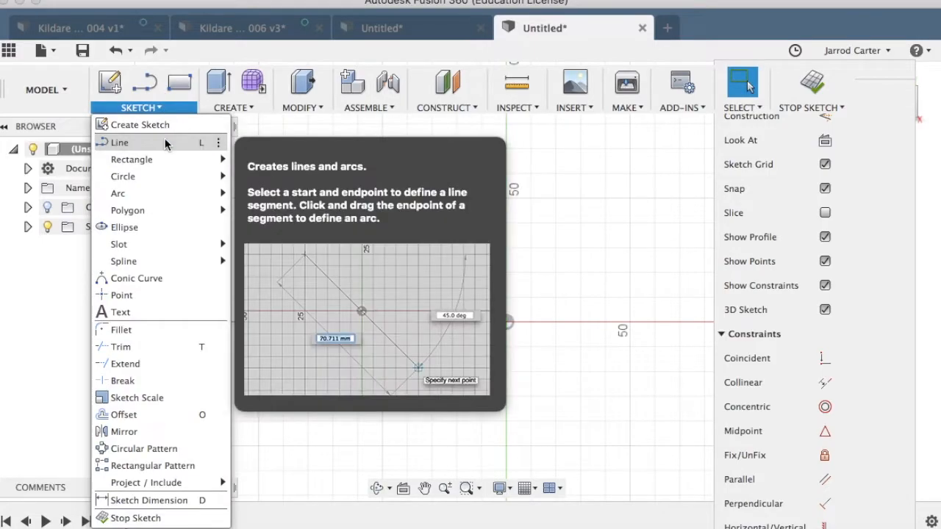
{"action": "left_click", "coordinate": [196, 147]}
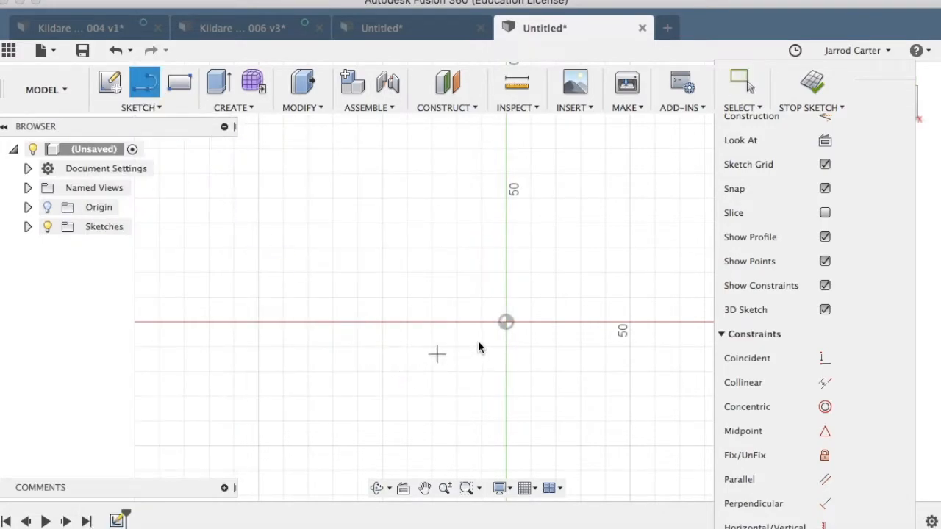
{"action": "left_click", "coordinate": [505, 321]}
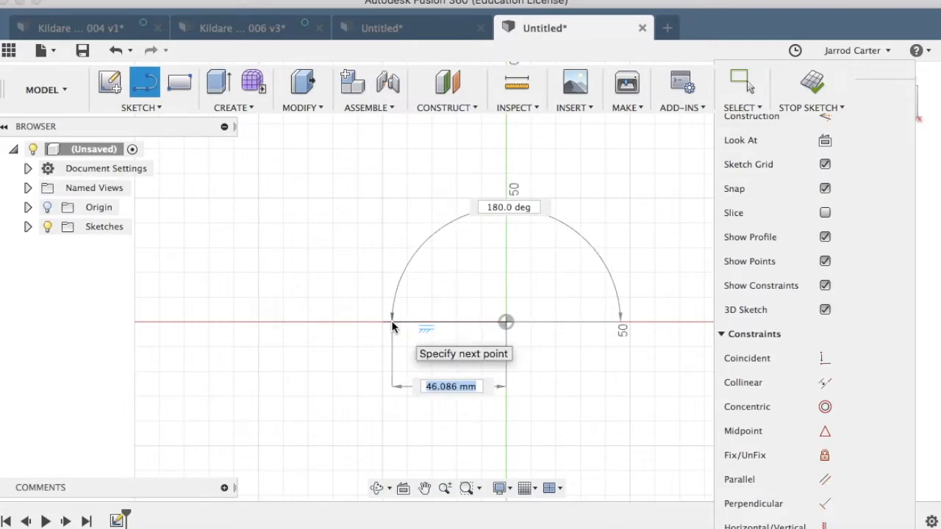
{"action": "type", "text": "40"}
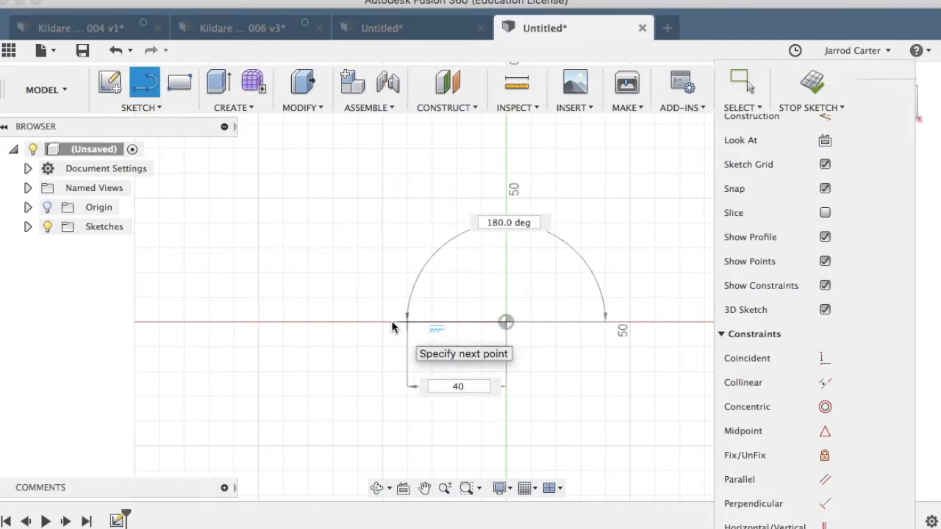
{"action": "key", "text": "Return"}
{"action": "key", "text": "Escape"}
{"action": "scroll", "coordinate": [400, 373], "scroll_direction": "up", "scroll_amount": 1}
{"action": "scroll", "coordinate": [399, 373], "scroll_direction": "down", "scroll_amount": 2}
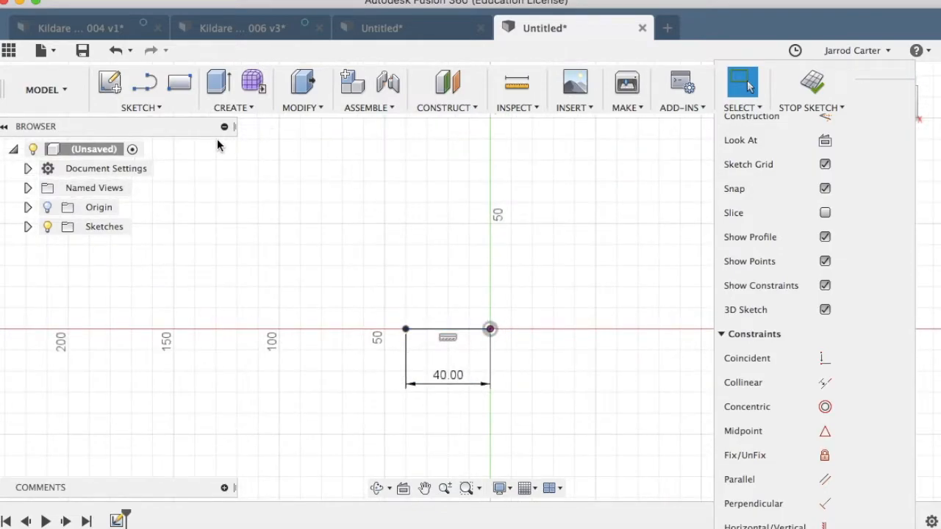
Step: Draw a vertical line upward from the origin as the lamp's centre axis and dimension it to 140 mm
{"action": "key", "text": "l"}
{"action": "left_click", "coordinate": [490, 329]}
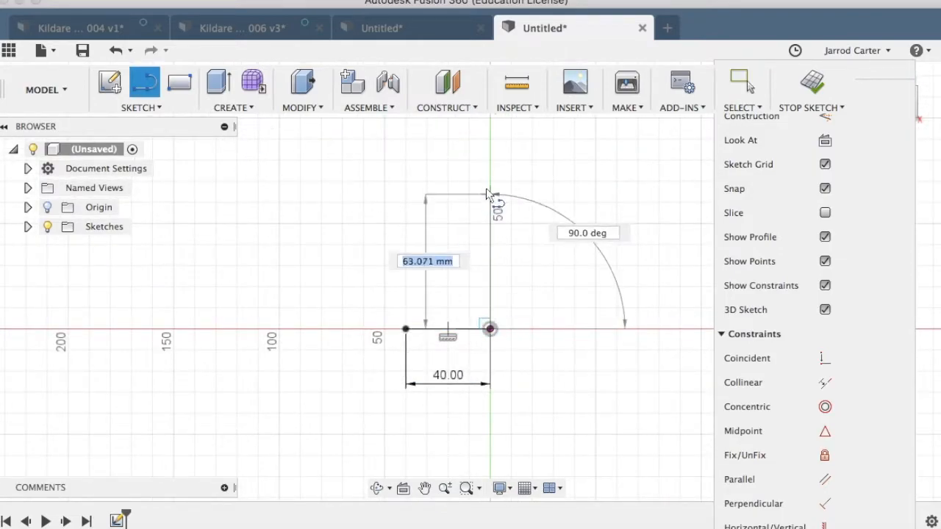
{"action": "left_click", "coordinate": [490, 188]}
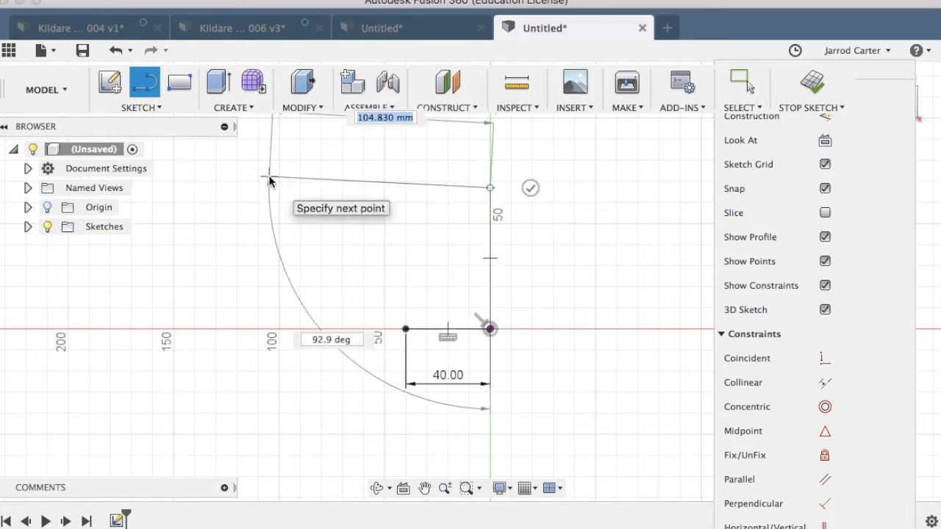
{"action": "key", "text": "d"}
{"action": "left_click", "coordinate": [496, 253]}
{"action": "left_click", "coordinate": [555, 255]}
{"action": "type", "text": "140"}
{"action": "key", "text": "Return"}
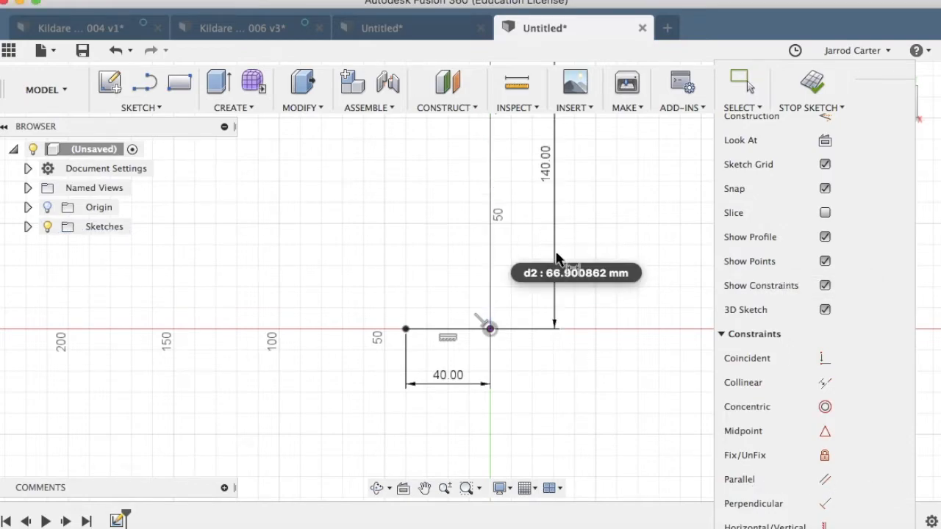
{"action": "scroll", "coordinate": [446, 397], "scroll_direction": "down", "scroll_amount": 2}
{"action": "scroll", "coordinate": [437, 360], "scroll_direction": "down", "scroll_amount": 2}
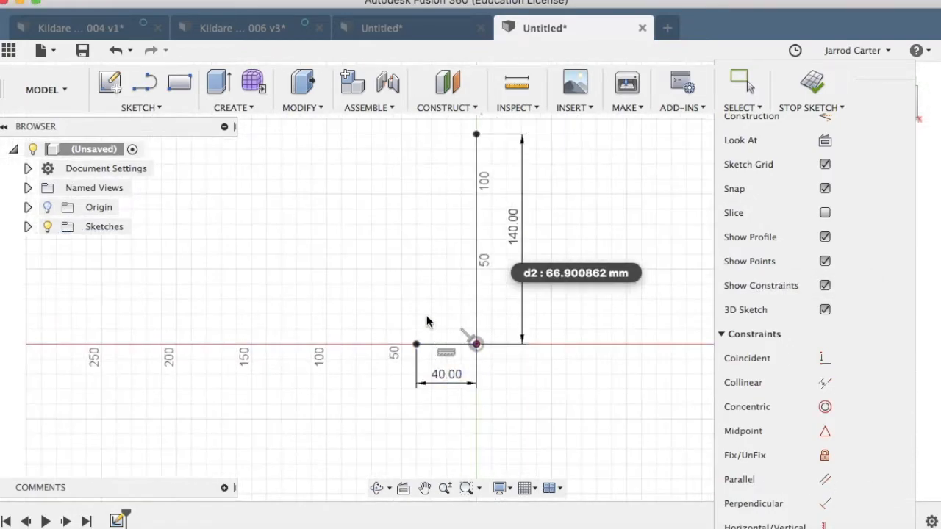
{"action": "scroll", "coordinate": [415, 235], "scroll_direction": "down", "scroll_amount": 1}
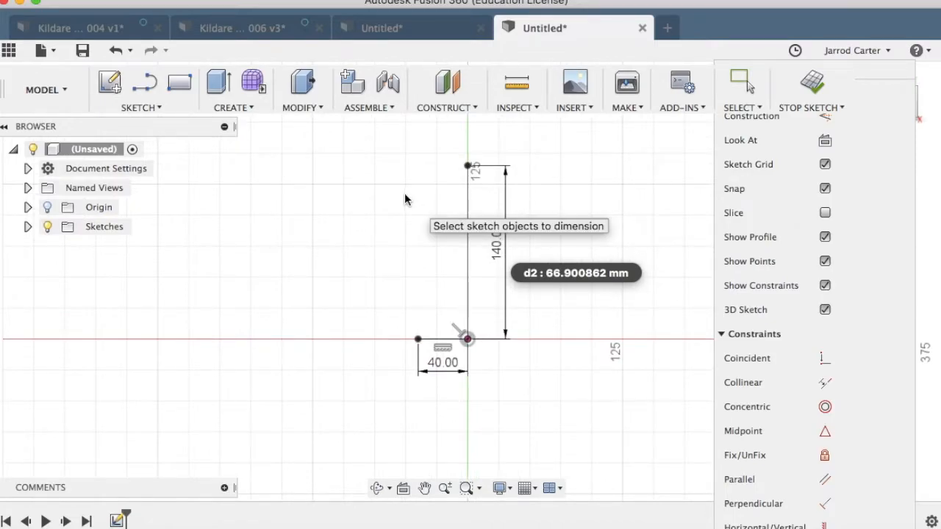
Step: Draw a 25 mm horizontal line from the vertical line's upper end, on the base line's side, and return to Fusion 360 from the slide
{"action": "key", "text": "l"}
{"action": "left_click", "coordinate": [469, 167]}
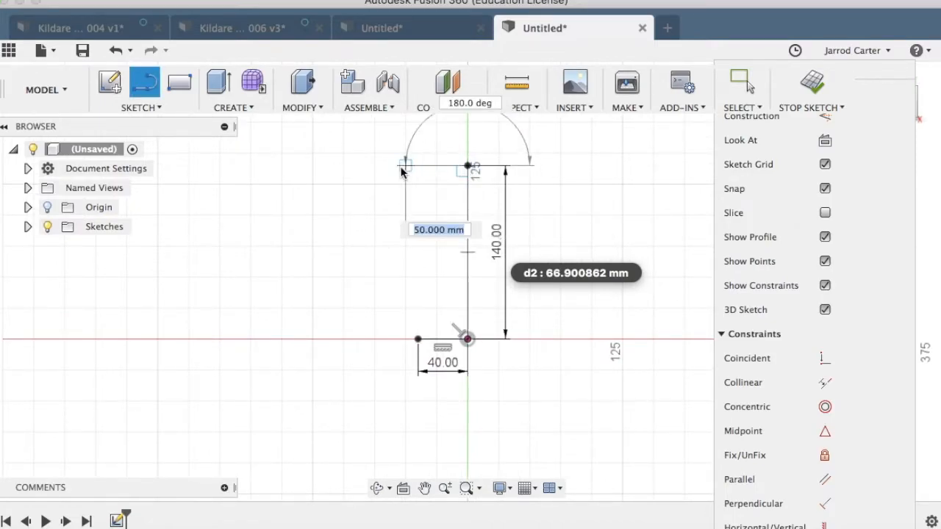
{"action": "type", "text": "25"}
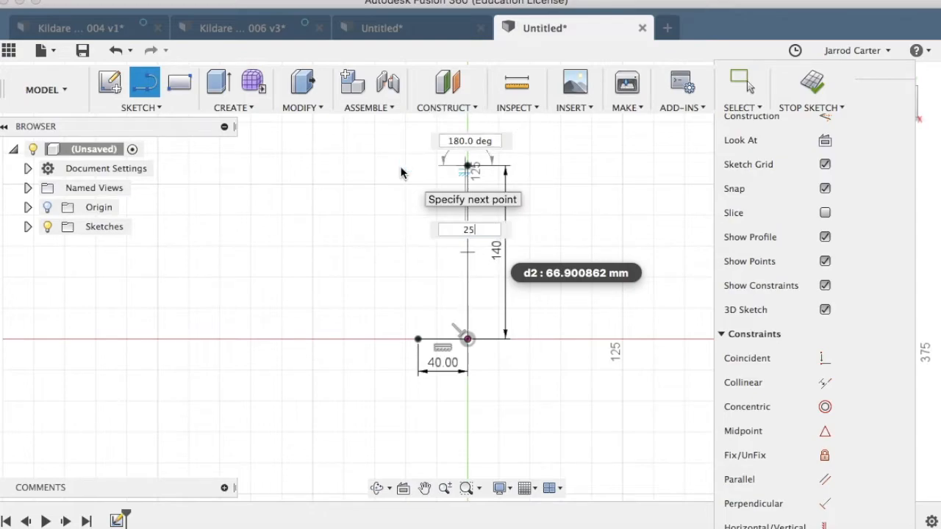
{"action": "key", "text": "Return"}
{"action": "key", "text": "Escape"}
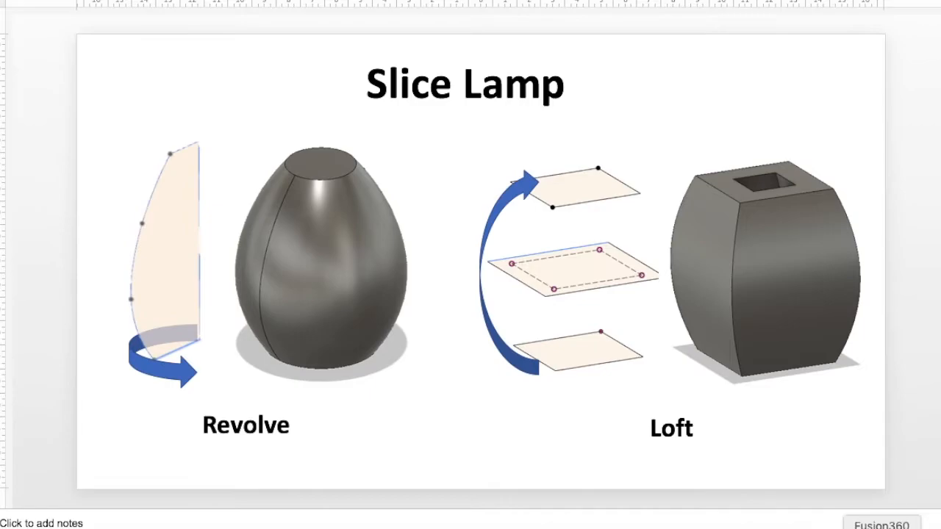
{"action": "left_click", "coordinate": [882, 528]}
{"action": "left_click", "coordinate": [147, 107]}
{"action": "left_click", "coordinate": [149, 107]}
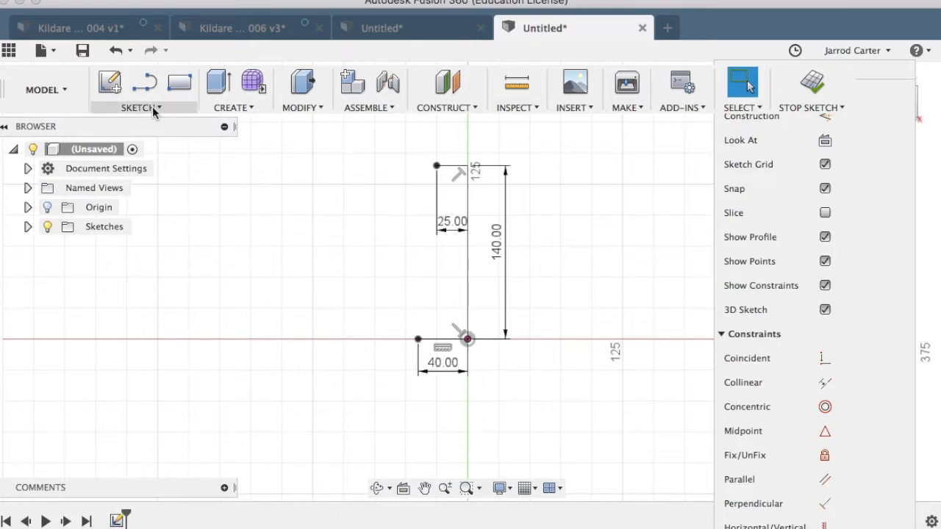
{"action": "left_click", "coordinate": [151, 107]}
{"action": "mouse_move", "coordinate": [157, 197]}
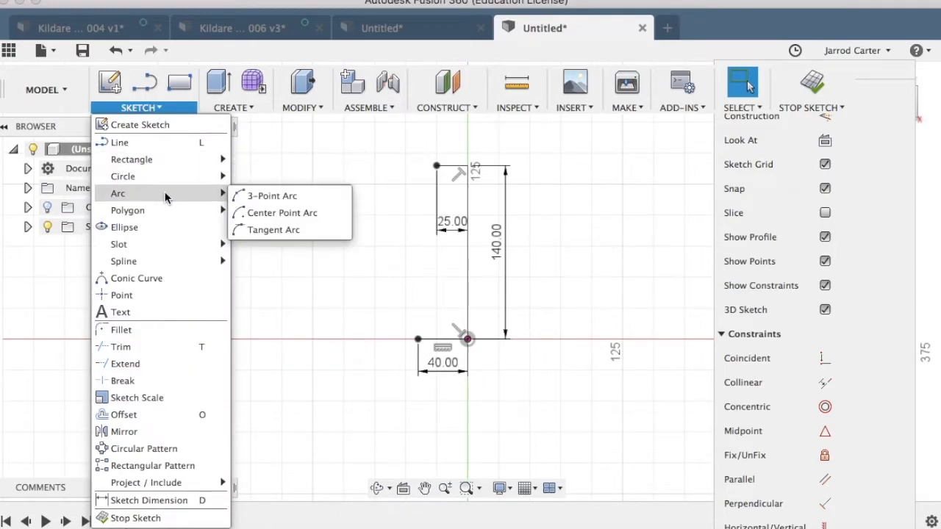
{"action": "left_click", "coordinate": [268, 195]}
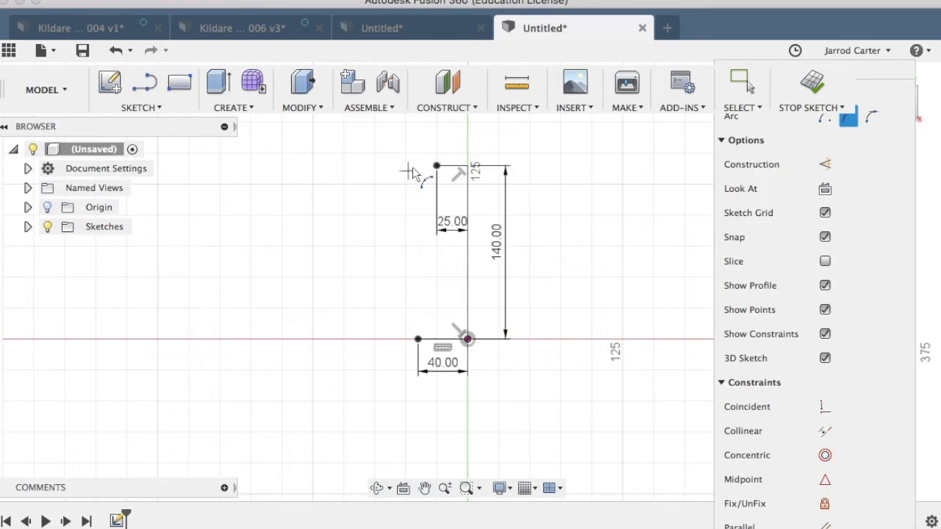
{"action": "left_click", "coordinate": [436, 166]}
{"action": "left_click", "coordinate": [417, 339]}
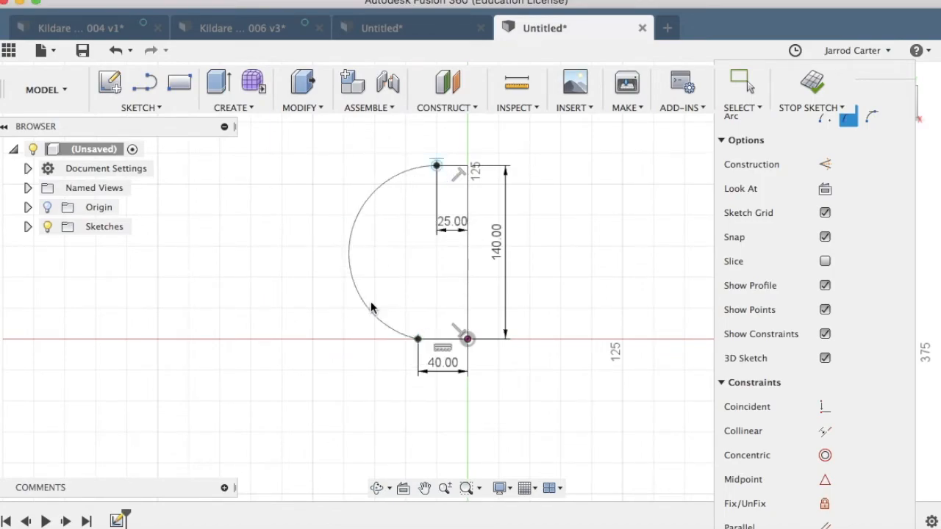
{"action": "key", "text": "Escape"}
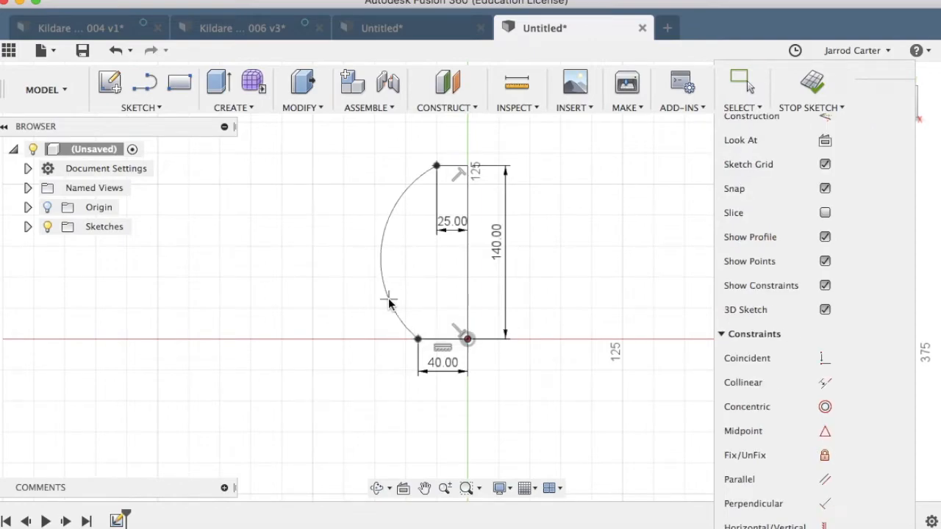
Step: Draw a 3-point arc from the 25 mm line's outer end, curving outward and down to a point above and outside the base line's end
{"action": "left_click", "coordinate": [150, 106]}
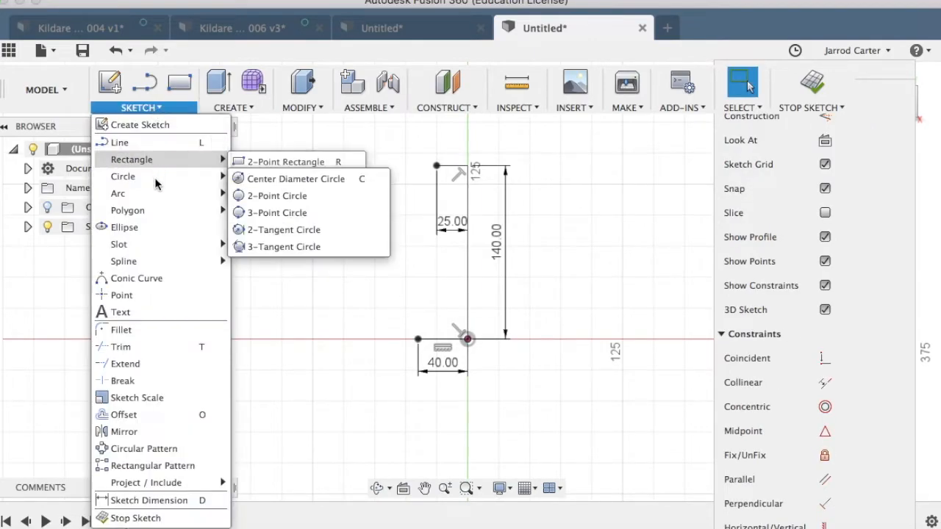
{"action": "mouse_move", "coordinate": [156, 209]}
{"action": "mouse_move", "coordinate": [213, 193]}
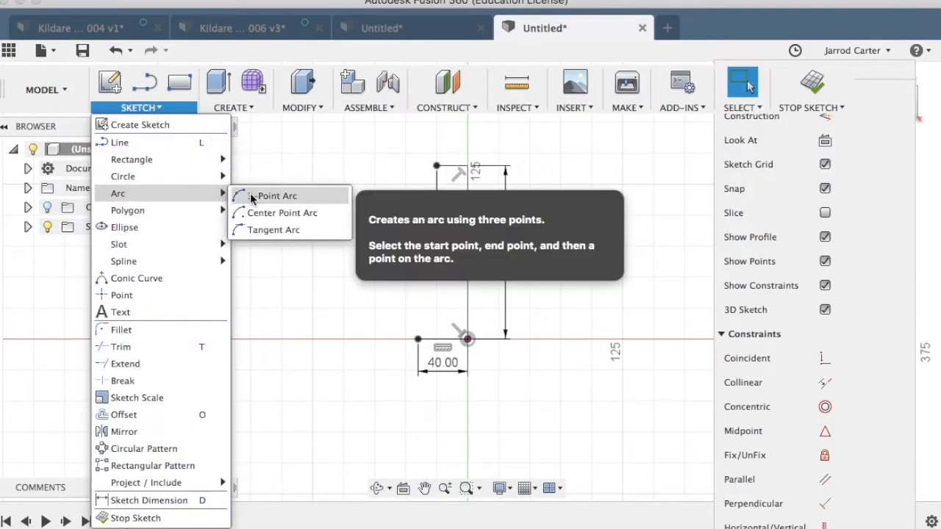
{"action": "left_click", "coordinate": [269, 195]}
{"action": "left_click", "coordinate": [436, 167]}
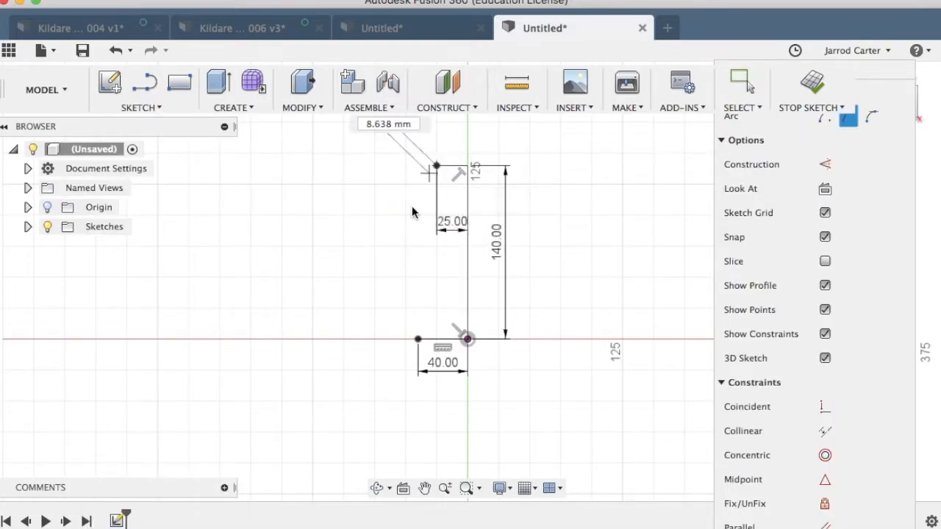
{"action": "left_click", "coordinate": [394, 292]}
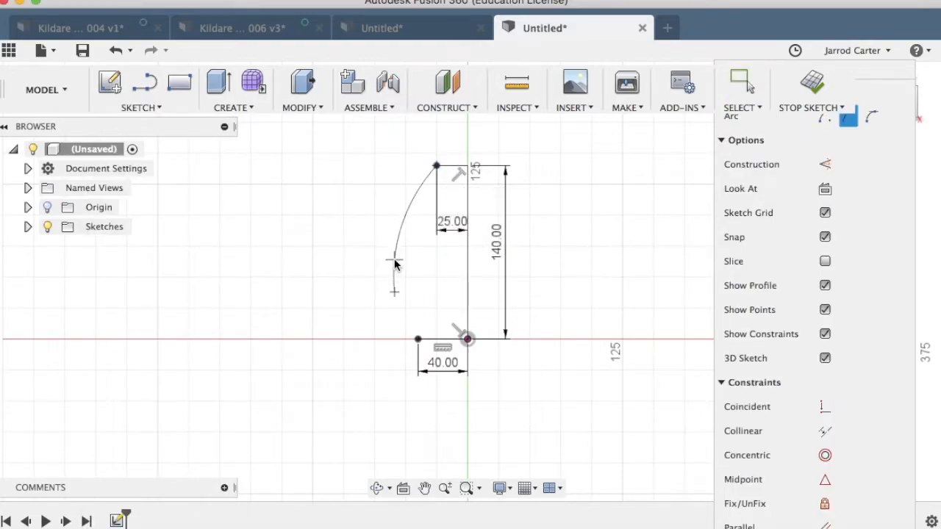
Step: Draw a second 3-point arc joining the first arc's lower end to the 40 mm line's outer end, closing the profile
{"action": "left_click", "coordinate": [413, 338]}
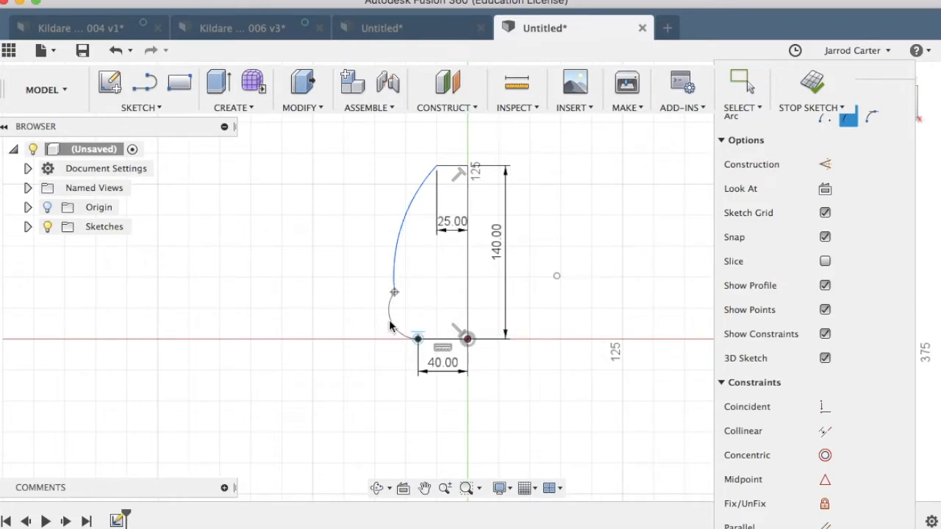
{"action": "scroll", "coordinate": [399, 320], "scroll_direction": "up", "scroll_amount": 3}
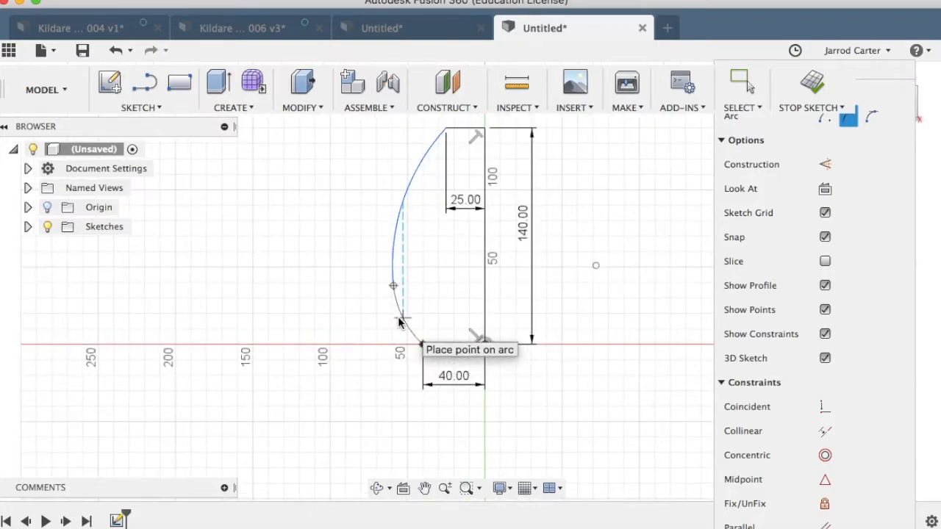
{"action": "scroll", "coordinate": [399, 320], "scroll_direction": "up", "scroll_amount": 2}
{"action": "left_click", "coordinate": [401, 324]}
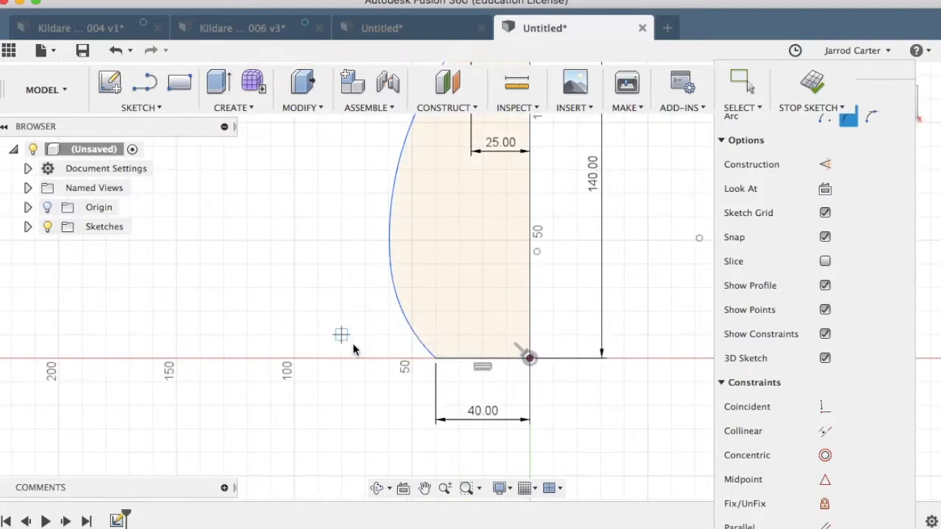
{"action": "scroll", "coordinate": [353, 350], "scroll_direction": "up", "scroll_amount": 2}
{"action": "scroll", "coordinate": [356, 351], "scroll_direction": "down", "scroll_amount": 4}
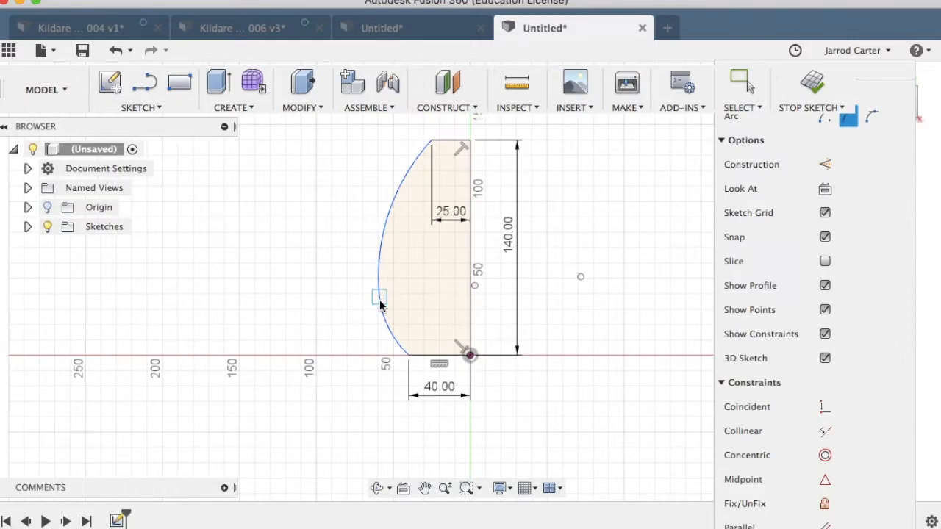
{"action": "scroll", "coordinate": [387, 360], "scroll_direction": "up", "scroll_amount": 1}
{"action": "scroll", "coordinate": [385, 363], "scroll_direction": "down", "scroll_amount": 1}
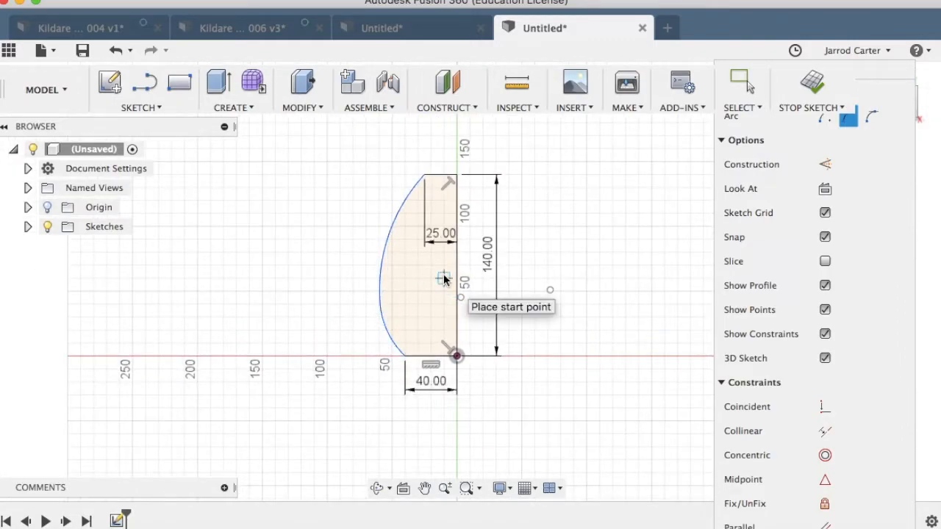
Step: Finish the sketch and set up a Revolve of the closed half-profile about its 140 mm vertical line
{"action": "left_click", "coordinate": [812, 86]}
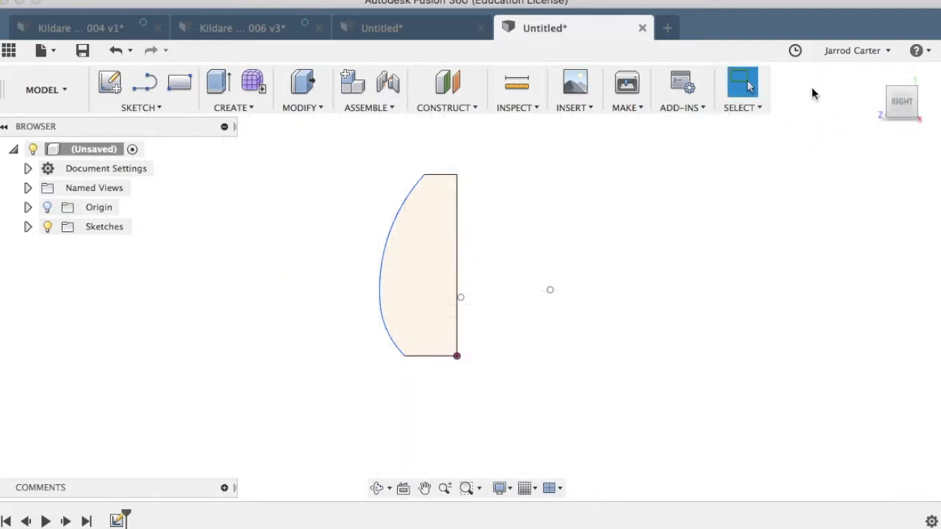
{"action": "mouse_move", "coordinate": [901, 102]}
{"action": "left_mouse_down"}
{"action": "mouse_move", "coordinate": [911, 107]}
{"action": "mouse_move", "coordinate": [863, 125]}
{"action": "mouse_move", "coordinate": [828, 117]}
{"action": "left_mouse_up"}
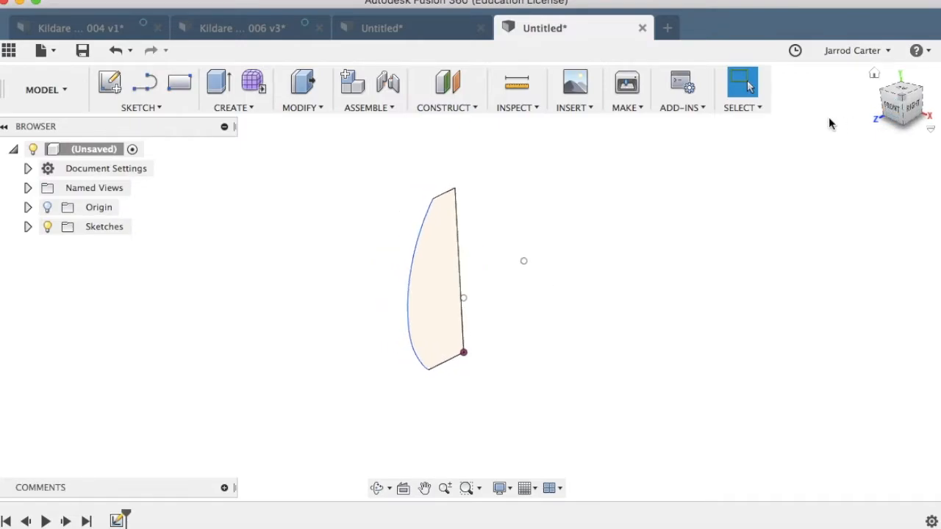
{"action": "left_click", "coordinate": [247, 110]}
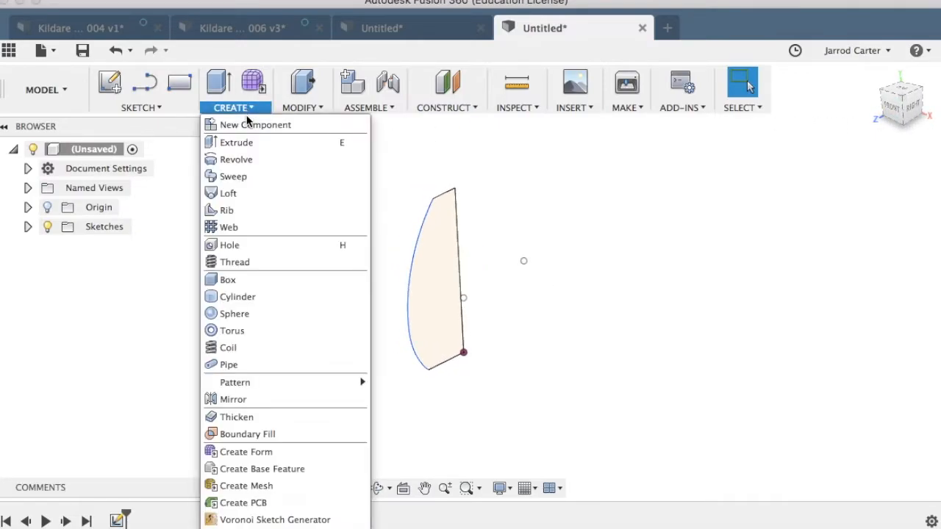
{"action": "left_click", "coordinate": [254, 160]}
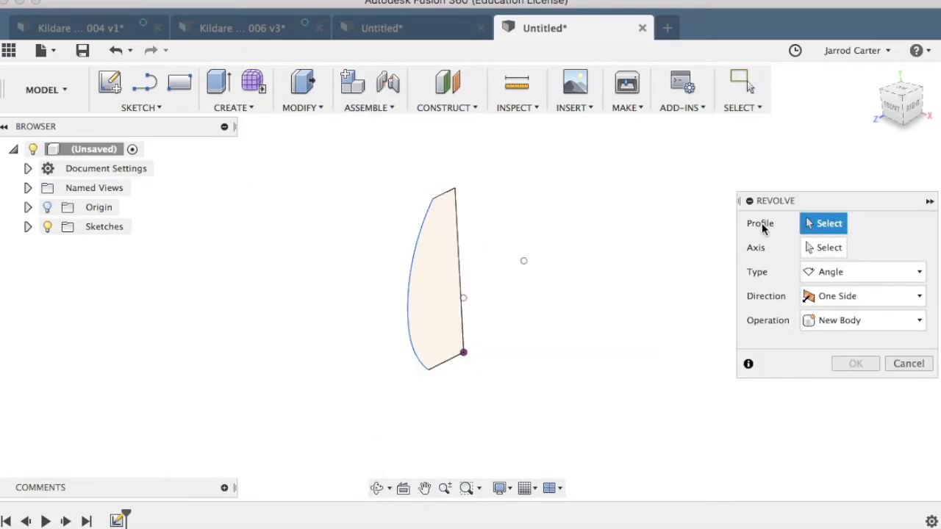
{"action": "left_click", "coordinate": [435, 266]}
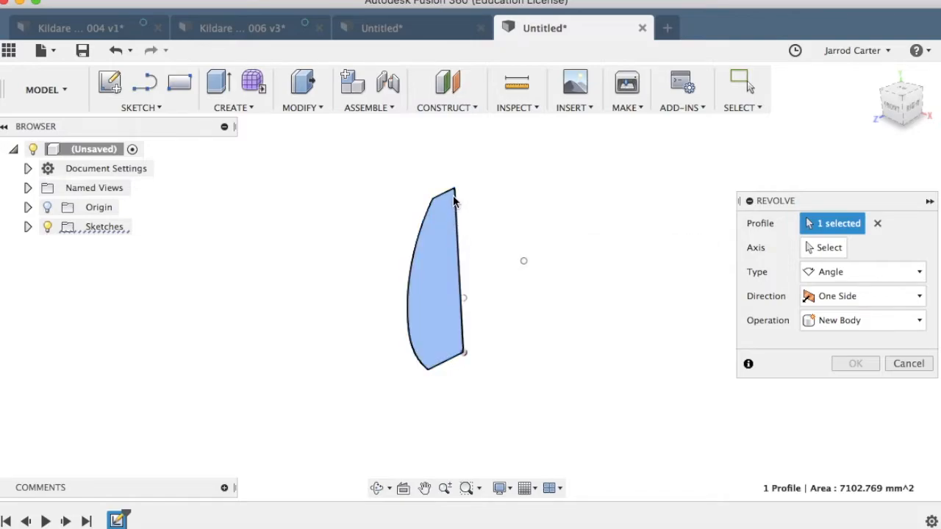
{"action": "left_click", "coordinate": [828, 248]}
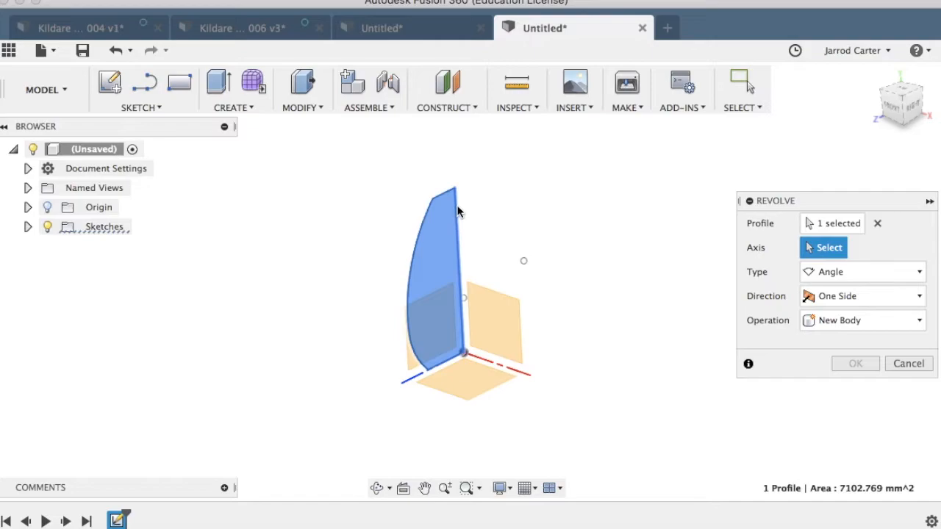
{"action": "left_click", "coordinate": [465, 256]}
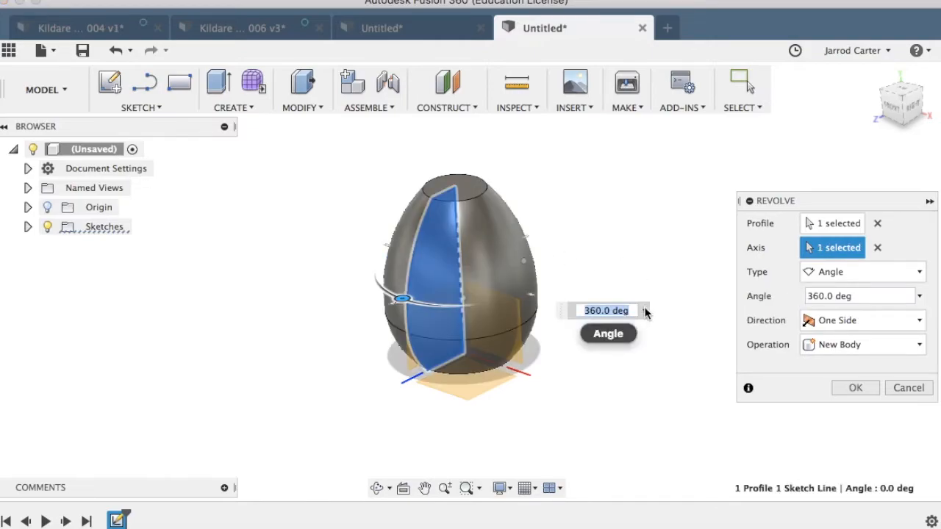
Step: Try partial revolve angles on the preview, then set the angle to 360 deg and create the lamp as a new body
{"action": "scroll", "coordinate": [439, 316], "scroll_direction": "up", "scroll_amount": 3}
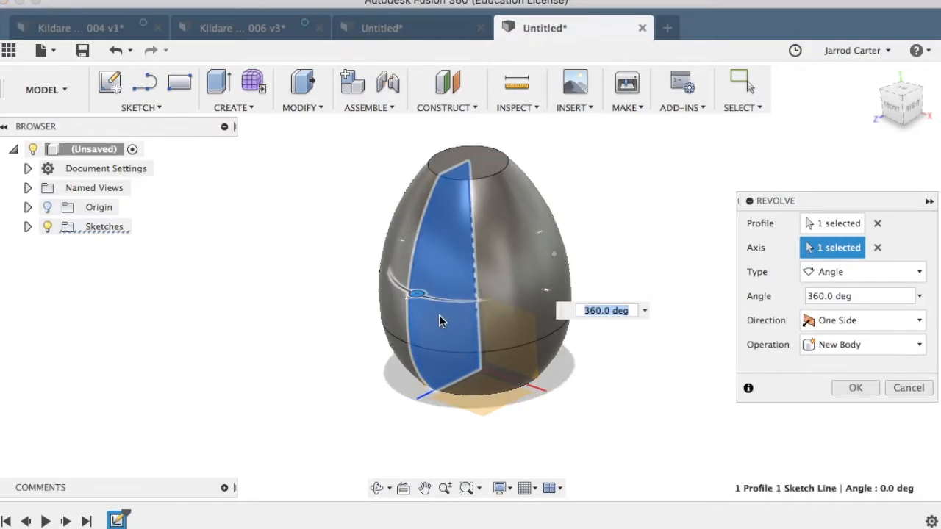
{"action": "left_click_drag", "start_coordinate": [414, 294], "coordinate": [527, 249]}
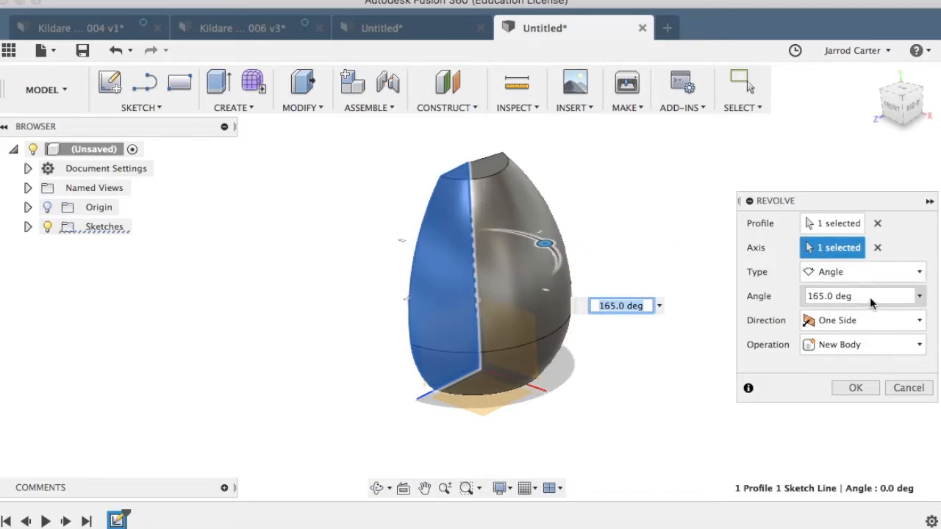
{"action": "mouse_move", "coordinate": [544, 244]}
{"action": "left_mouse_down"}
{"action": "mouse_move", "coordinate": [449, 245]}
{"action": "mouse_move", "coordinate": [417, 321]}
{"action": "mouse_move", "coordinate": [394, 300]}
{"action": "mouse_move", "coordinate": [487, 242]}
{"action": "mouse_move", "coordinate": [540, 241]}
{"action": "left_mouse_up"}
{"action": "left_click", "coordinate": [832, 295]}
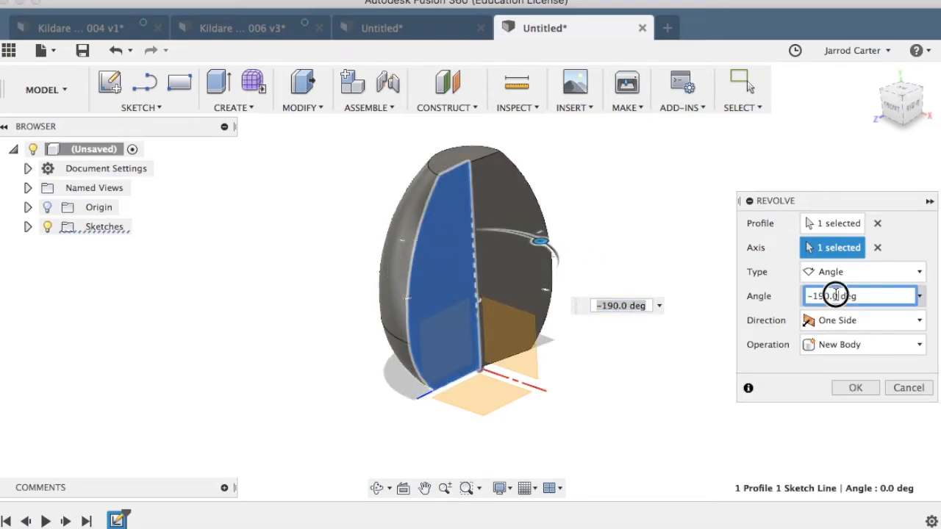
{"action": "left_click_drag", "start_coordinate": [832, 295], "coordinate": [756, 294]}
{"action": "key", "text": "BackSpace"}
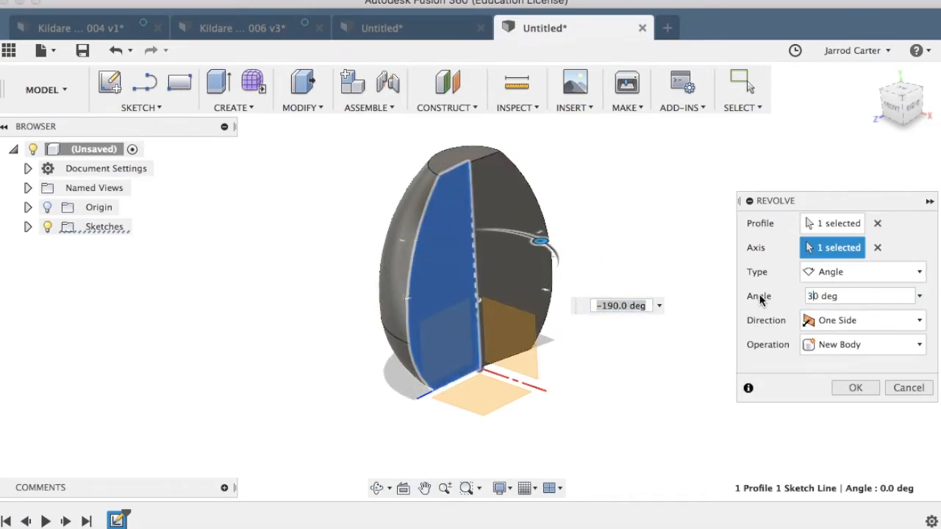
{"action": "type", "text": "360"}
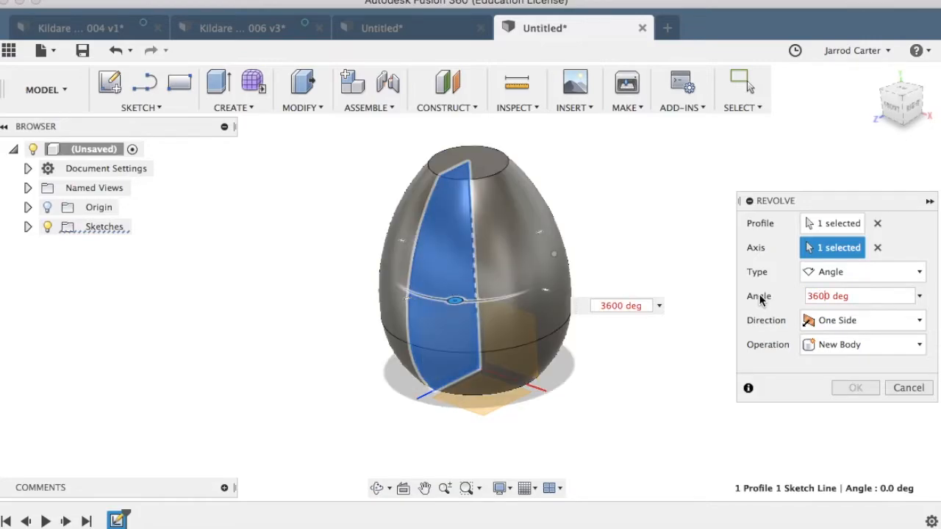
{"action": "key", "text": "BackSpace"}
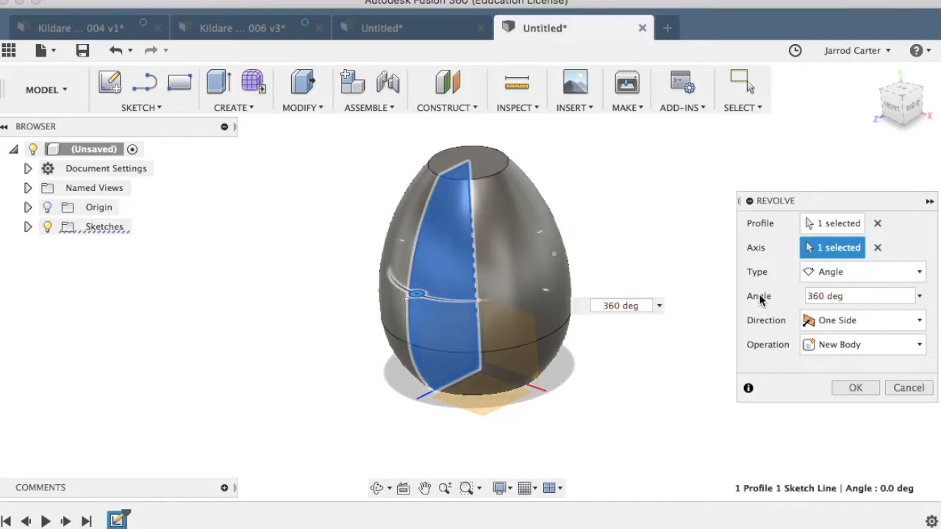
{"action": "left_click", "coordinate": [850, 389]}
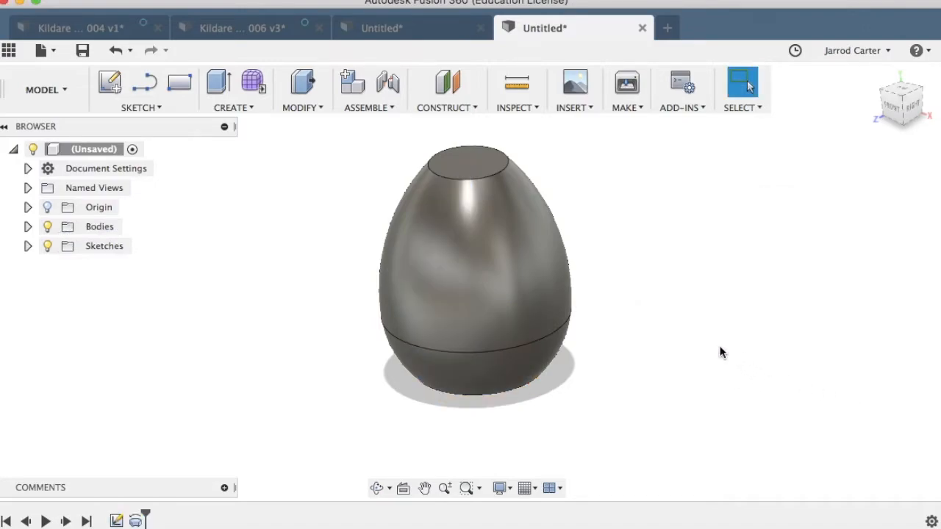
Step: Look at the lofted square lamp design and the Revolve and Loft slide, and return to the revolved lamp design
{"action": "left_click", "coordinate": [397, 27]}
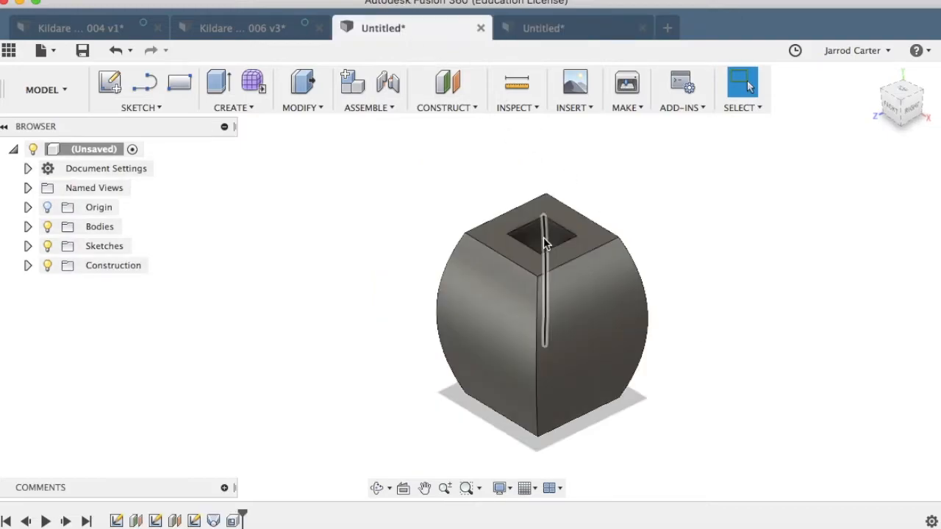
{"action": "left_click", "coordinate": [617, 525]}
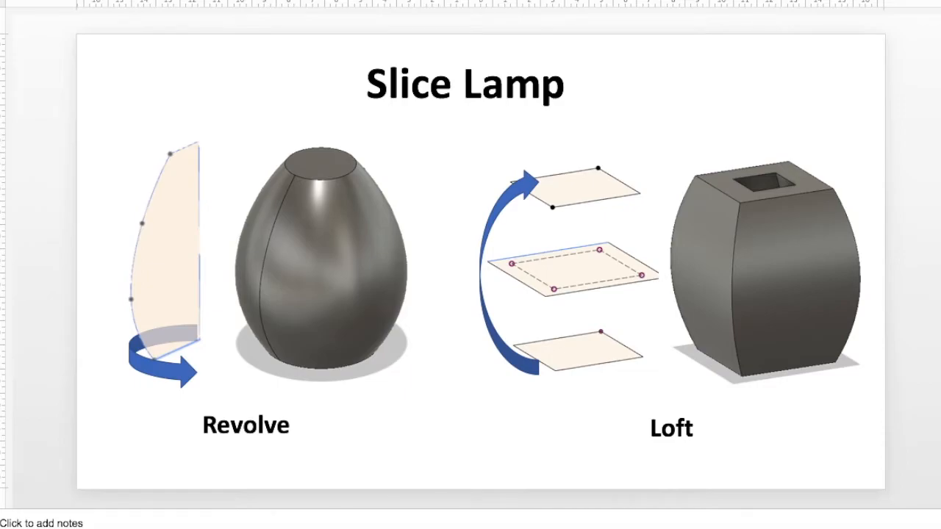
{"action": "key", "text": "Down"}
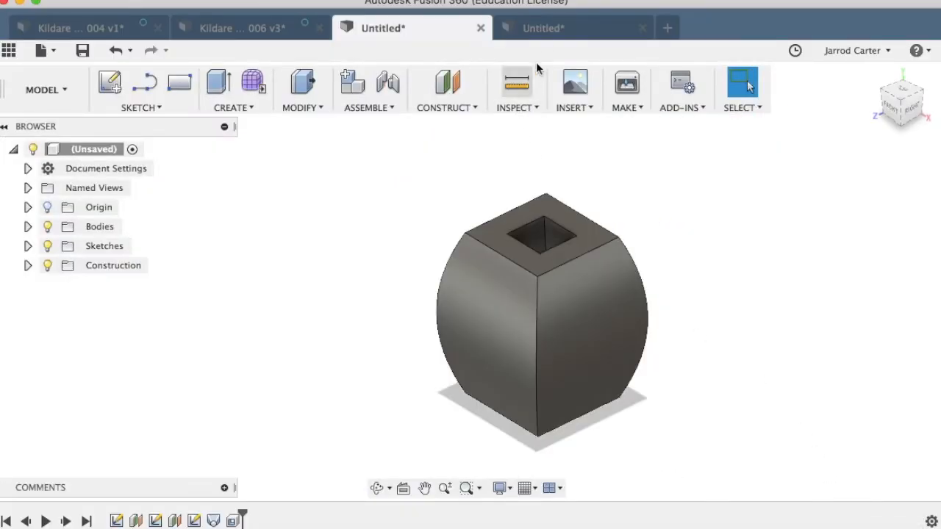
{"action": "left_click", "coordinate": [546, 28]}
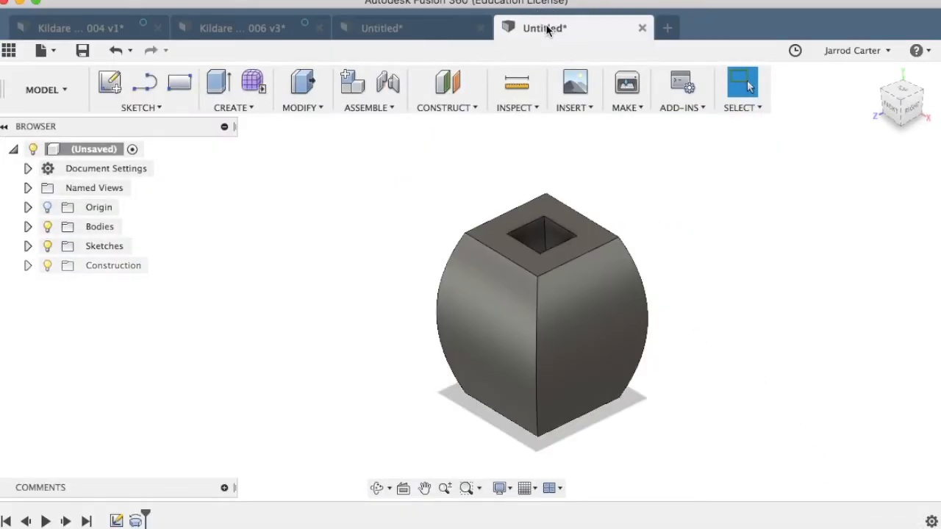
Step: Shell the revolved lamp body through its upper and lower flat faces with an inside thickness of 20 mm
{"action": "left_click", "coordinate": [309, 107]}
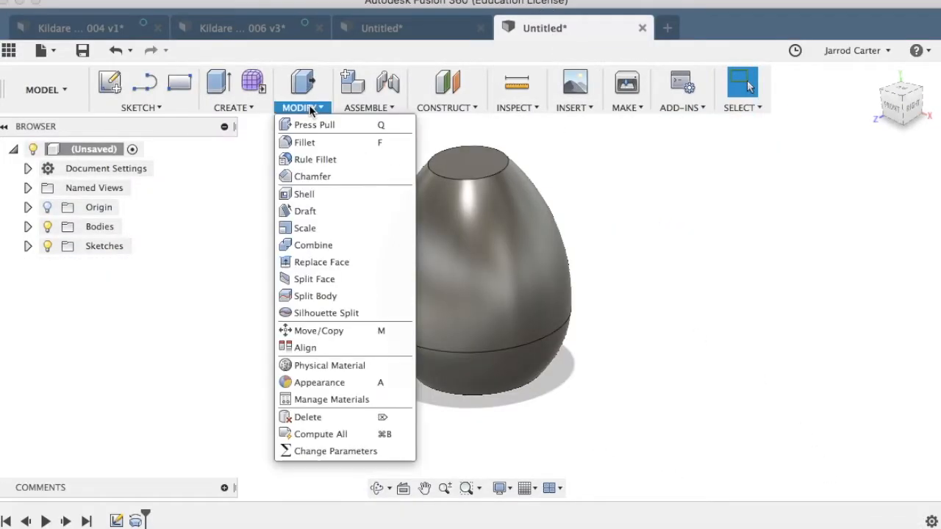
{"action": "left_click", "coordinate": [333, 194]}
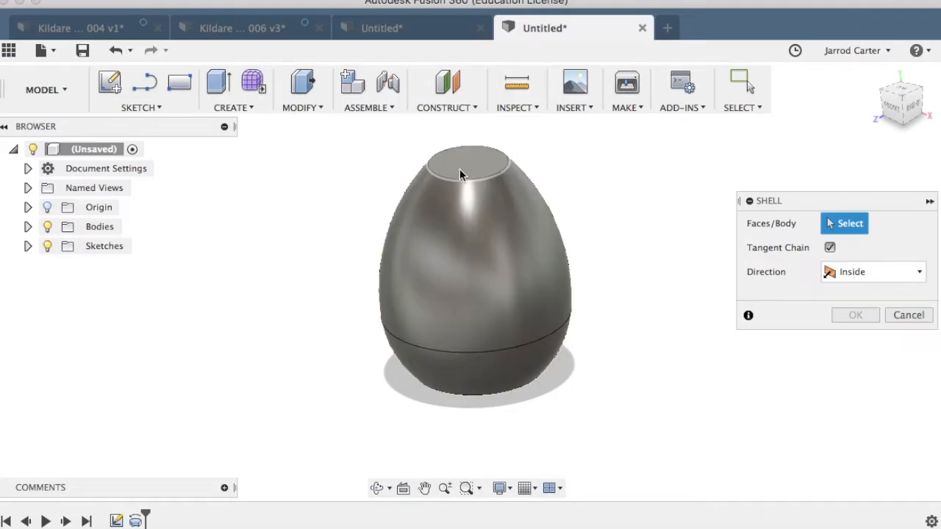
{"action": "left_click", "coordinate": [468, 165]}
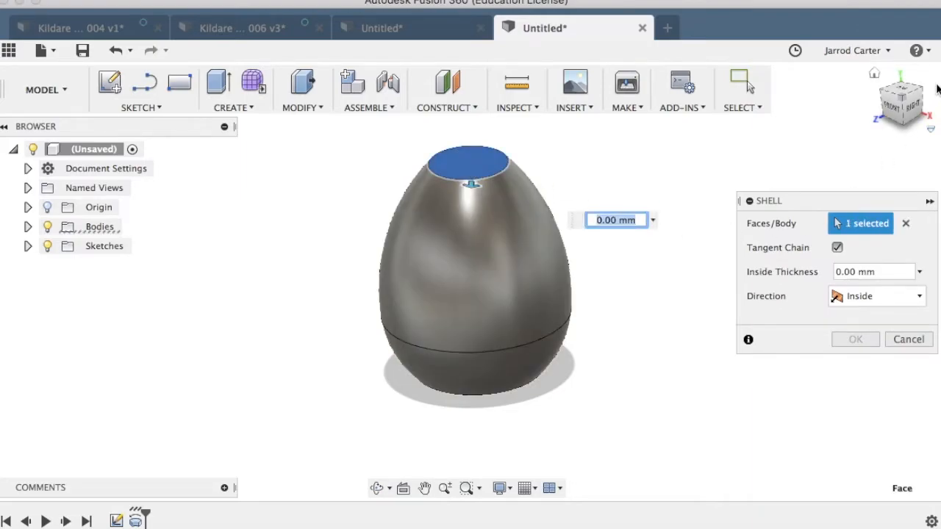
{"action": "left_click_drag", "start_coordinate": [909, 113], "coordinate": [777, 164]}
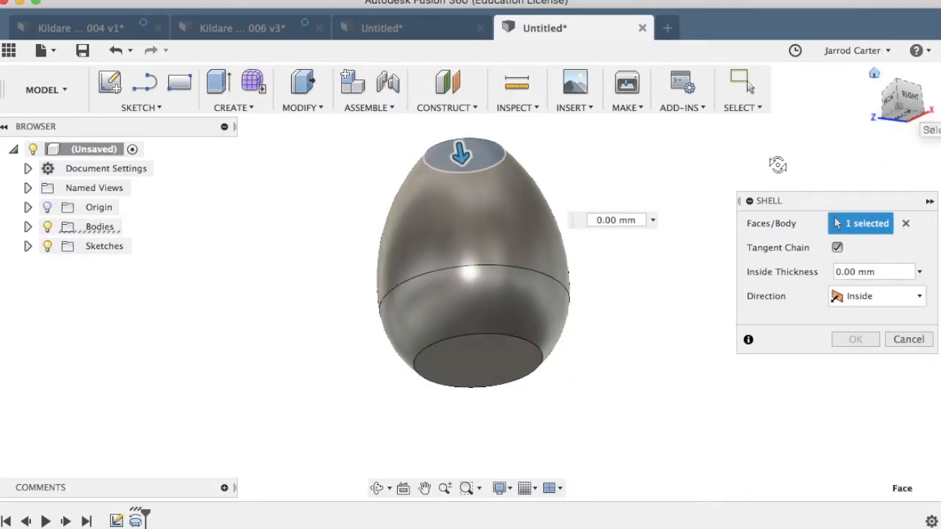
{"action": "left_click", "coordinate": [506, 357]}
{"action": "left_click", "coordinate": [837, 272]}
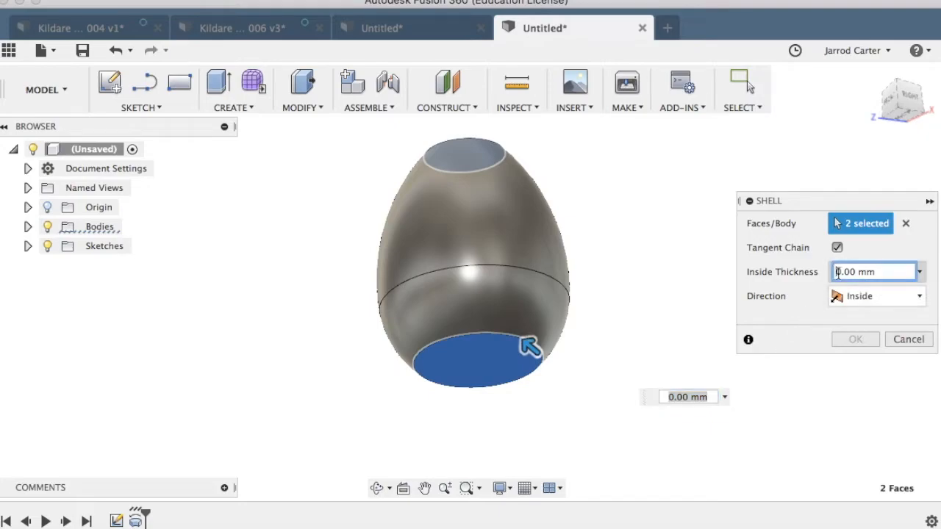
{"action": "type", "text": "2"}
{"action": "key", "text": "Return"}
{"action": "left_click", "coordinate": [902, 107]}
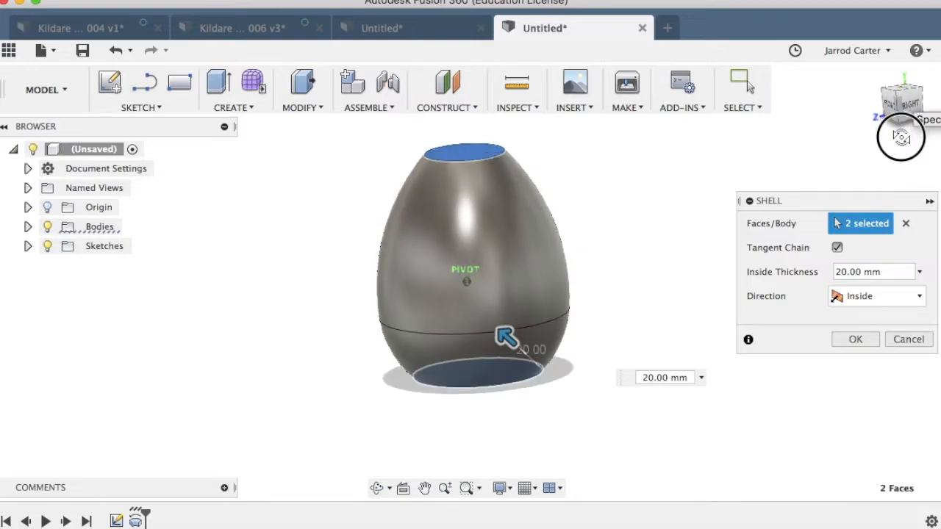
{"action": "left_click", "coordinate": [855, 340]}
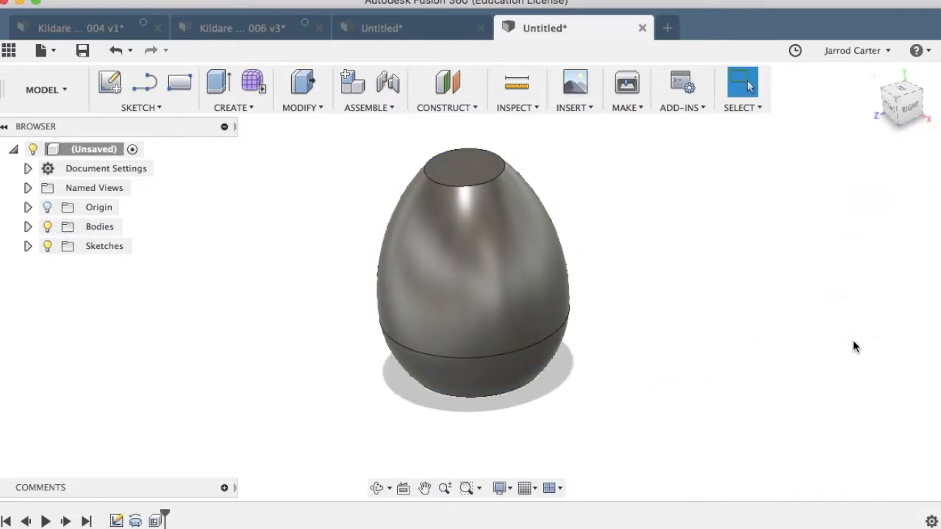
Step: Highlight the shell feature to inspect the inner hollow, and compare the body with the lofted square lamp design
{"action": "left_click", "coordinate": [155, 521]}
{"action": "mouse_move", "coordinate": [910, 110]}
{"action": "left_mouse_down"}
{"action": "mouse_move", "coordinate": [867, 69]}
{"action": "mouse_move", "coordinate": [845, 70]}
{"action": "mouse_move", "coordinate": [874, 114]}
{"action": "mouse_move", "coordinate": [874, 103]}
{"action": "mouse_move", "coordinate": [867, 109]}
{"action": "left_mouse_up"}
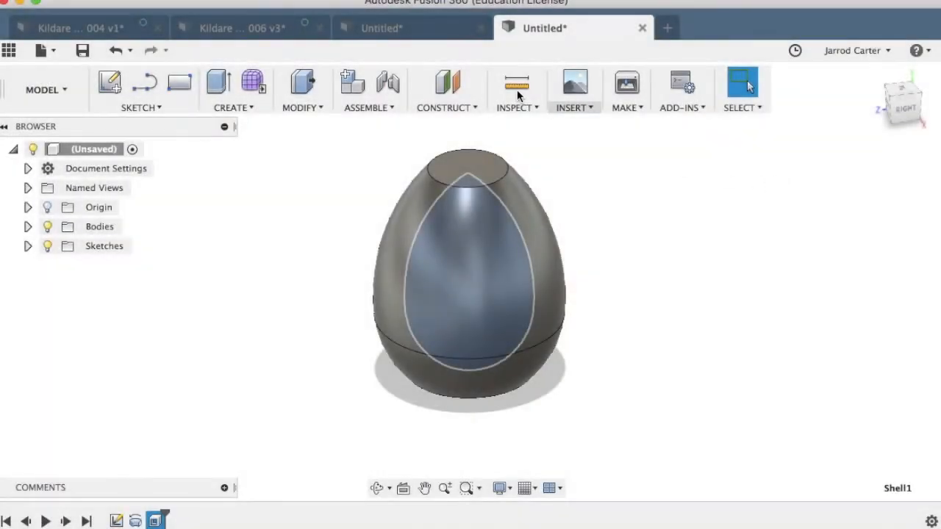
{"action": "left_click", "coordinate": [420, 30]}
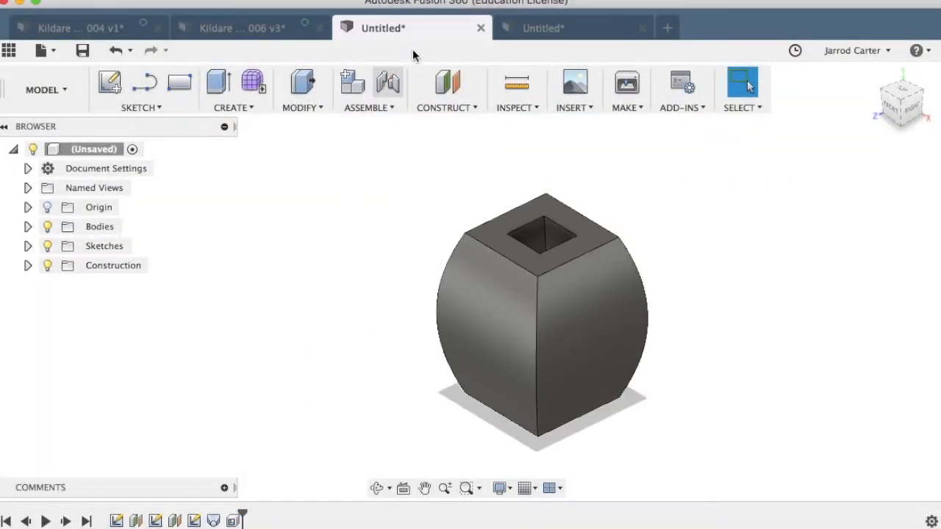
{"action": "left_click", "coordinate": [544, 29]}
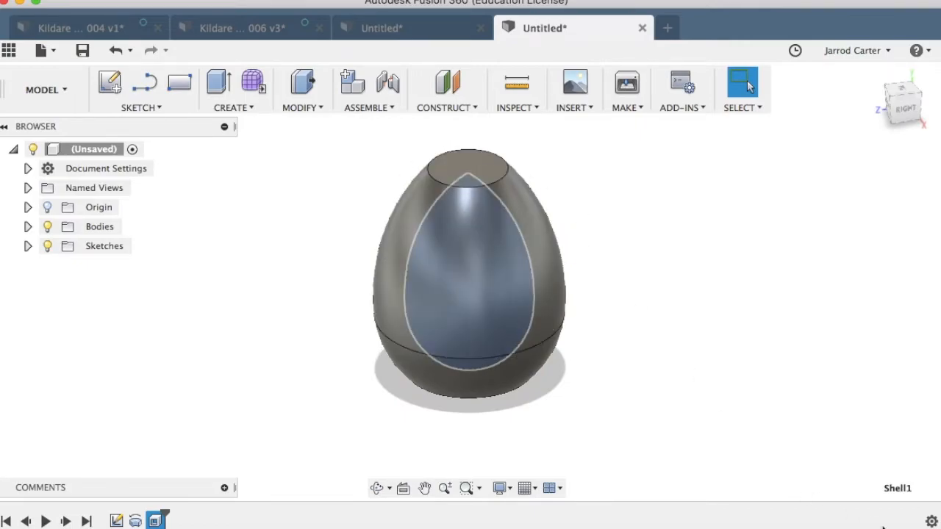
Step: View the slide on taking the lamp from Fusion 360 to Slicer, then return to the Fusion 360 design and clear the selection
{"action": "left_click", "coordinate": [613, 523]}
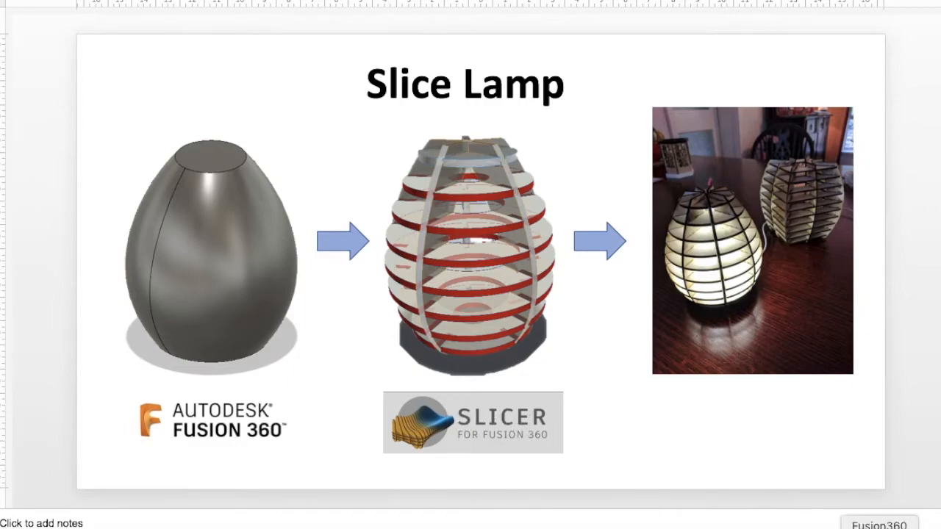
{"action": "left_click", "coordinate": [880, 525]}
{"action": "left_click", "coordinate": [665, 390]}
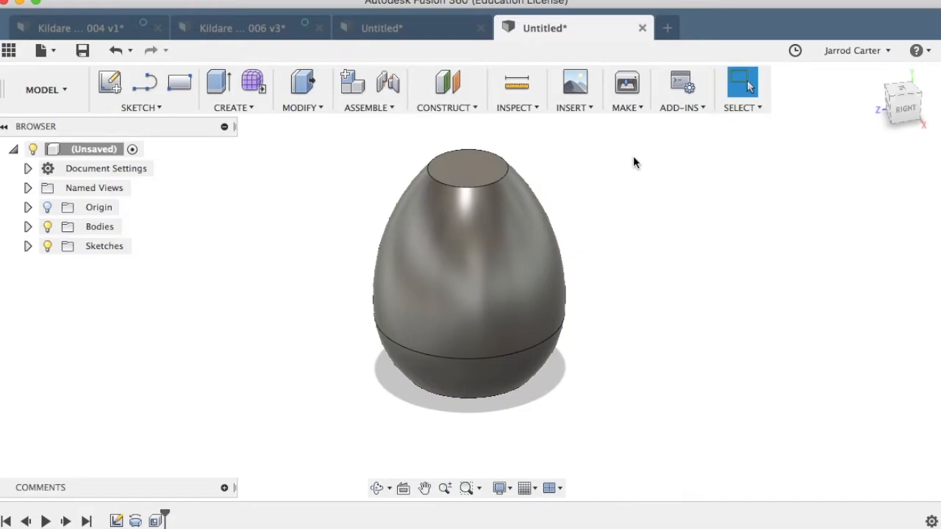
Step: Review the lofted lamp, Kildare Lamp 004 and Kildare Lamp 006 designs, and clear the sketch selection in Kildare Lamp 006
{"action": "left_click", "coordinate": [631, 108]}
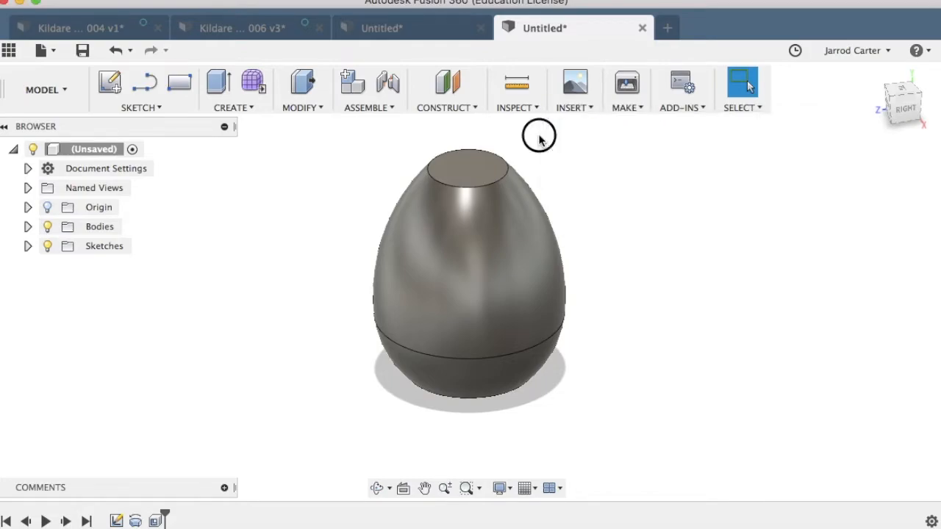
{"action": "left_click", "coordinate": [419, 29]}
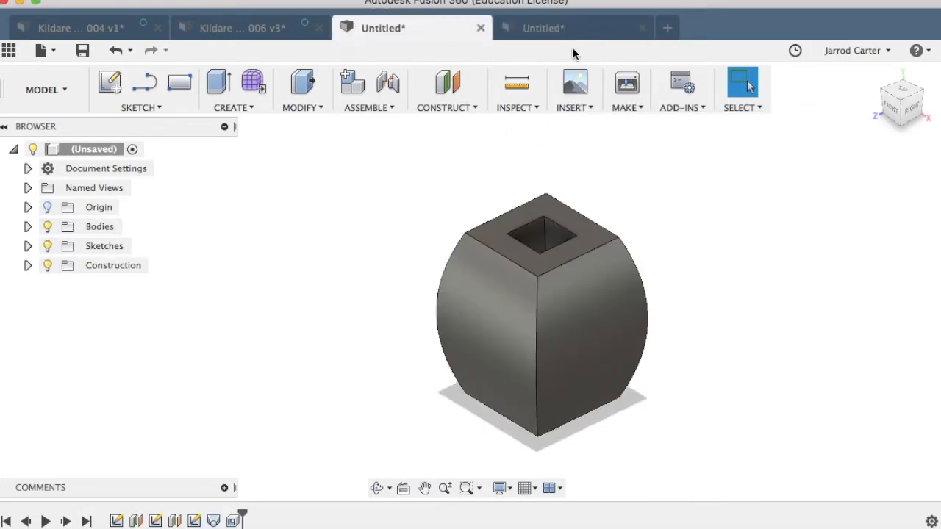
{"action": "left_click", "coordinate": [70, 27]}
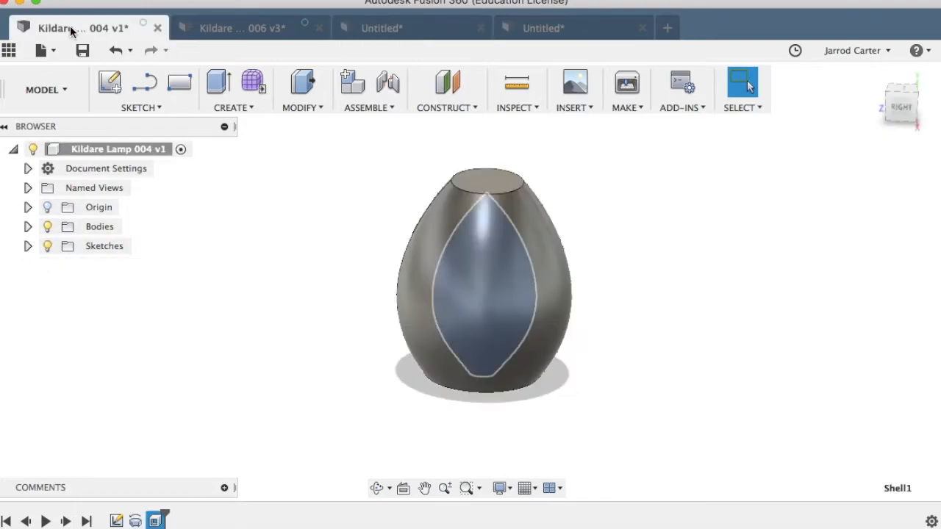
{"action": "left_click", "coordinate": [206, 30]}
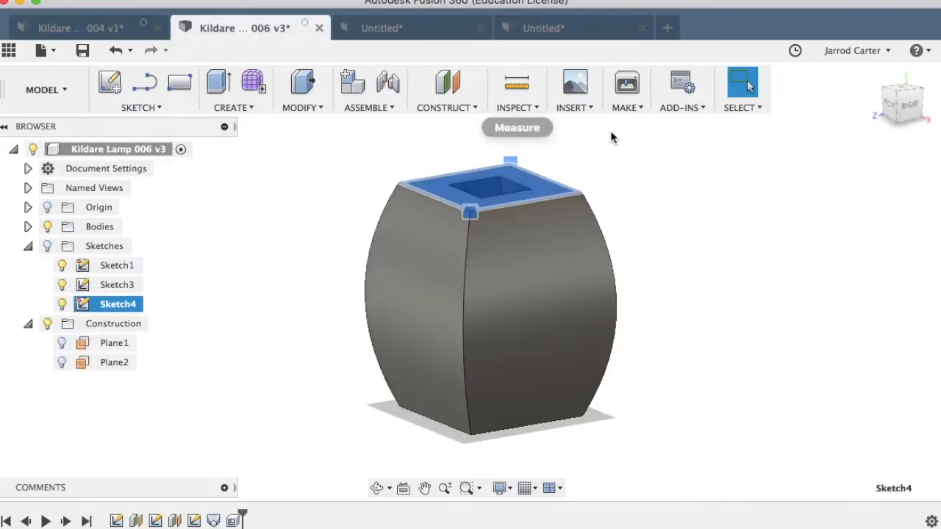
{"action": "left_click", "coordinate": [702, 219]}
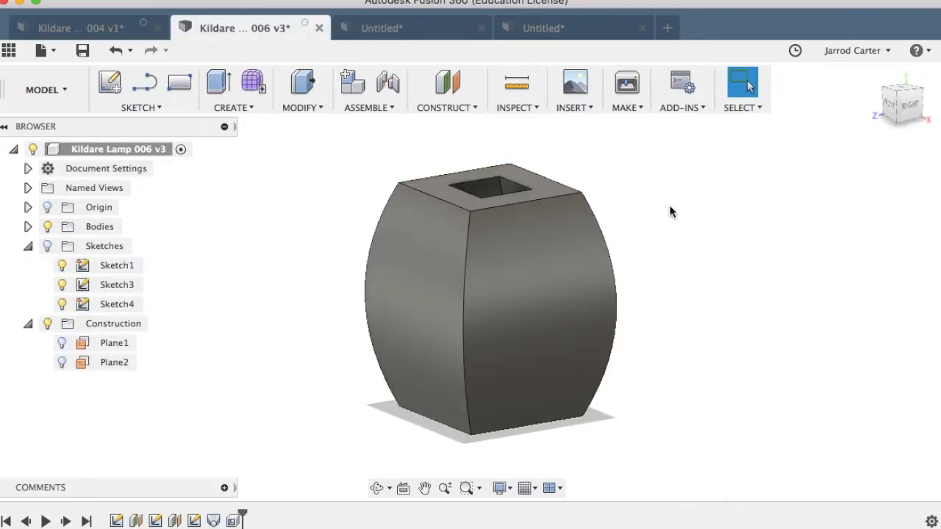
Step: Send the Kildare Lamp 006 body to Slicer for Fusion 360 with Medium refinement
{"action": "left_click", "coordinate": [636, 110]}
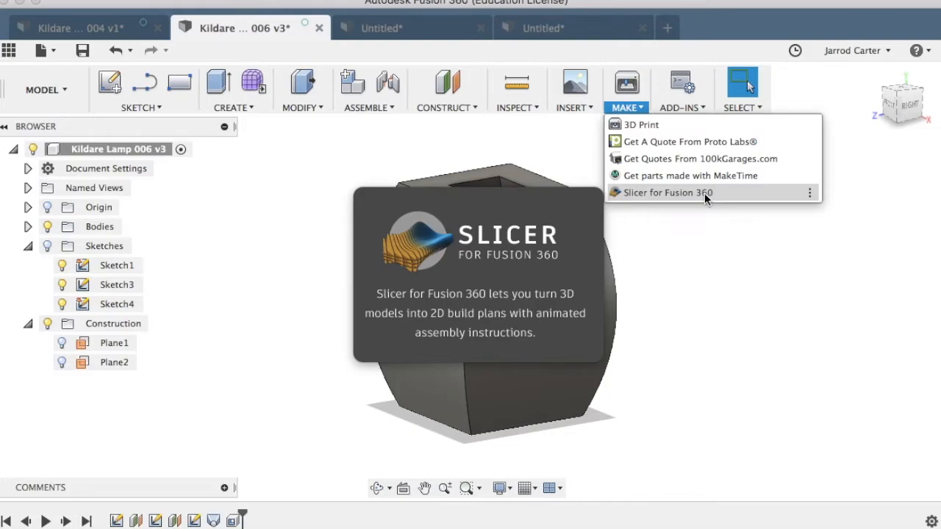
{"action": "left_click", "coordinate": [704, 193]}
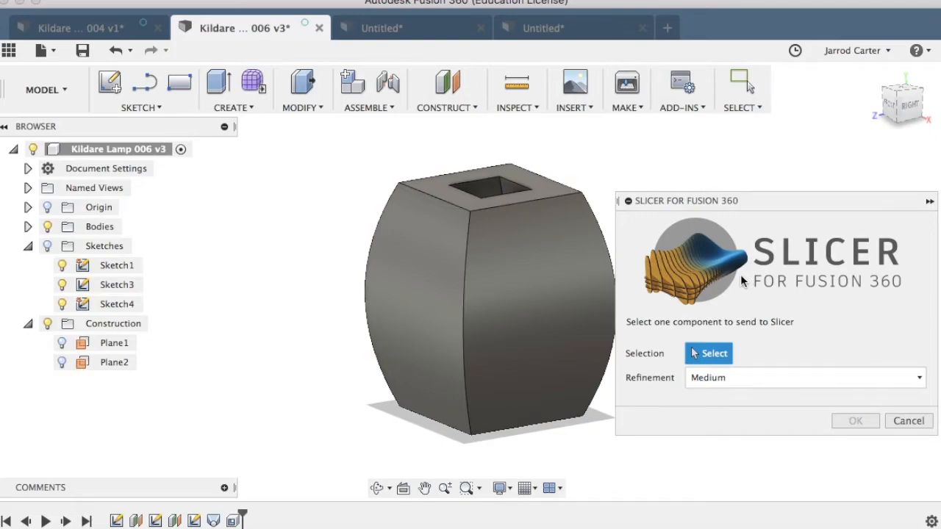
{"action": "left_click", "coordinate": [504, 287]}
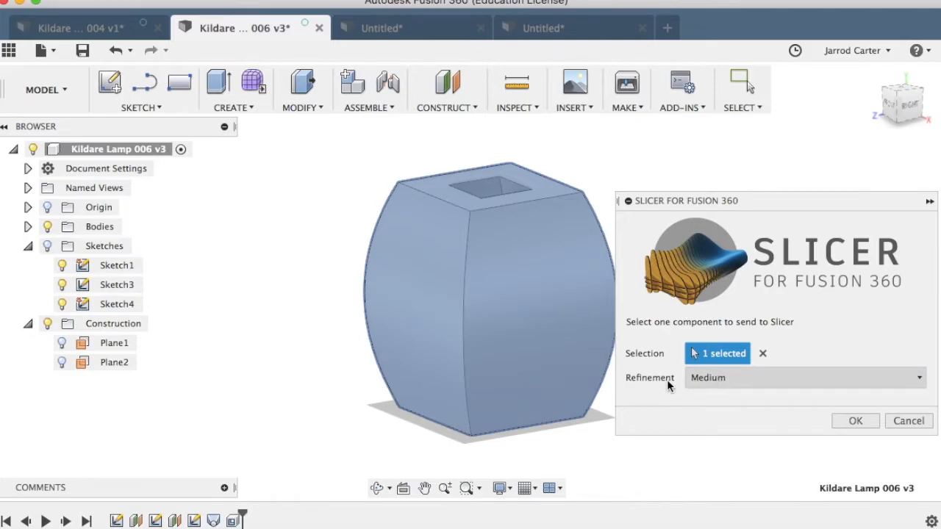
{"action": "left_click", "coordinate": [847, 421]}
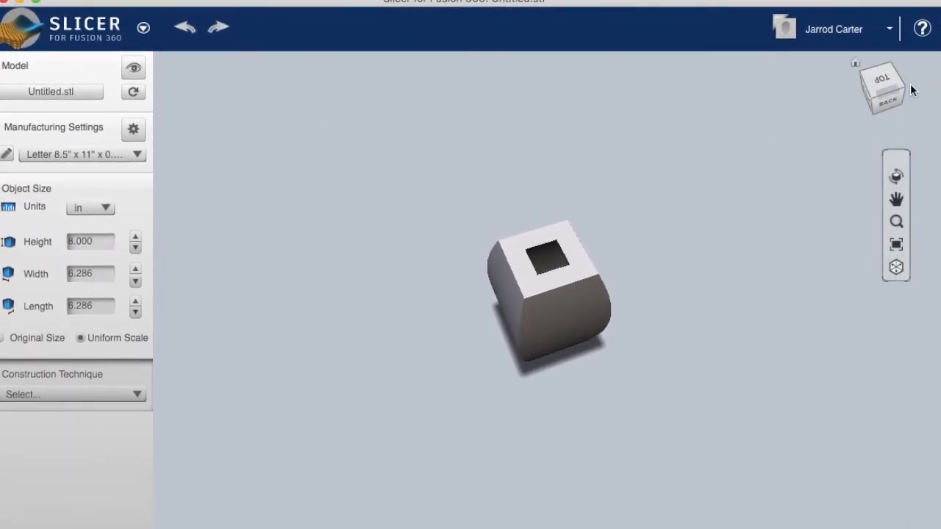
Step: Try the Stacked Slices and Interlocked Slices construction techniques on the lamp
{"action": "left_click_drag", "start_coordinate": [887, 89], "coordinate": [873, 43]}
{"action": "scroll", "coordinate": [558, 296], "scroll_direction": "up", "scroll_amount": 5}
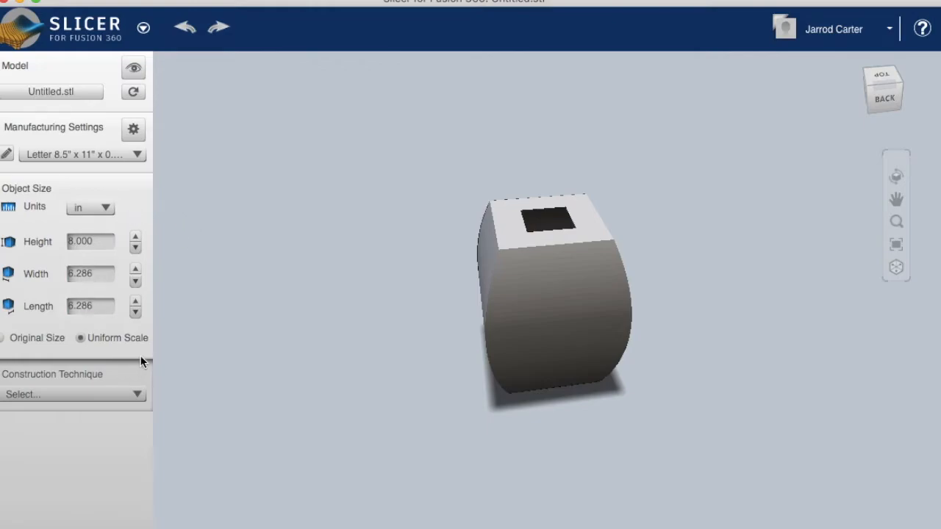
{"action": "left_click", "coordinate": [128, 397]}
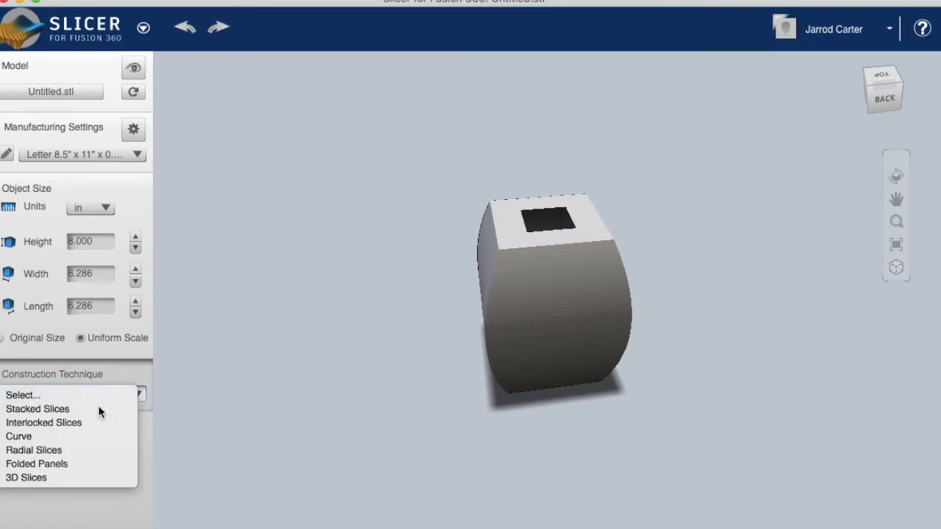
{"action": "left_click", "coordinate": [99, 409]}
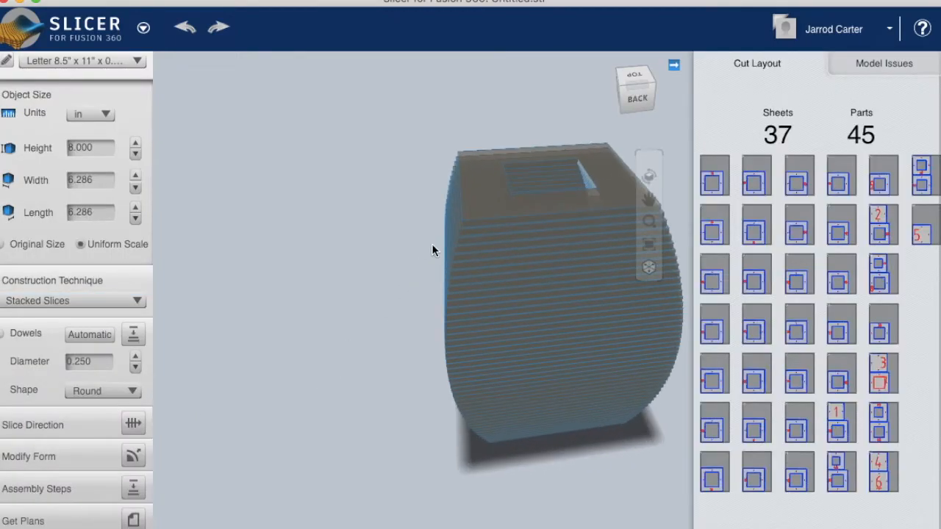
{"action": "left_click", "coordinate": [92, 300]}
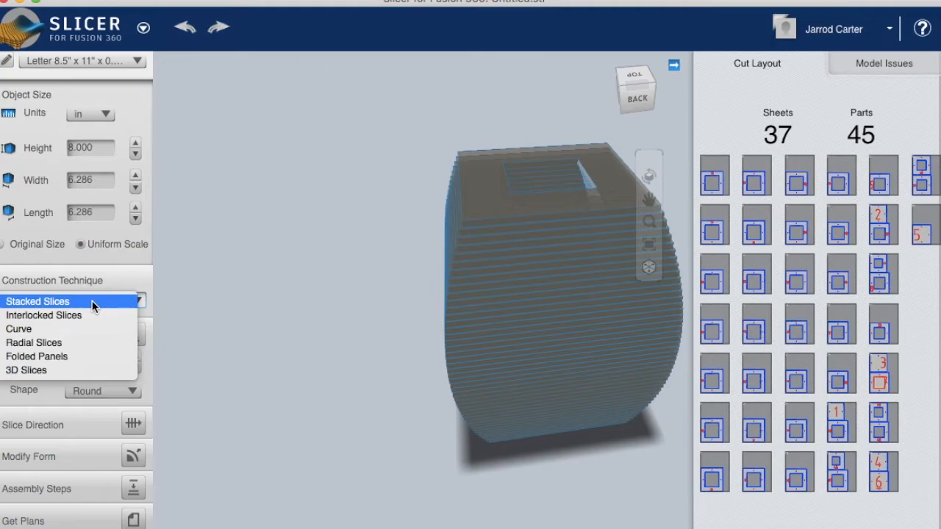
{"action": "left_click", "coordinate": [85, 314]}
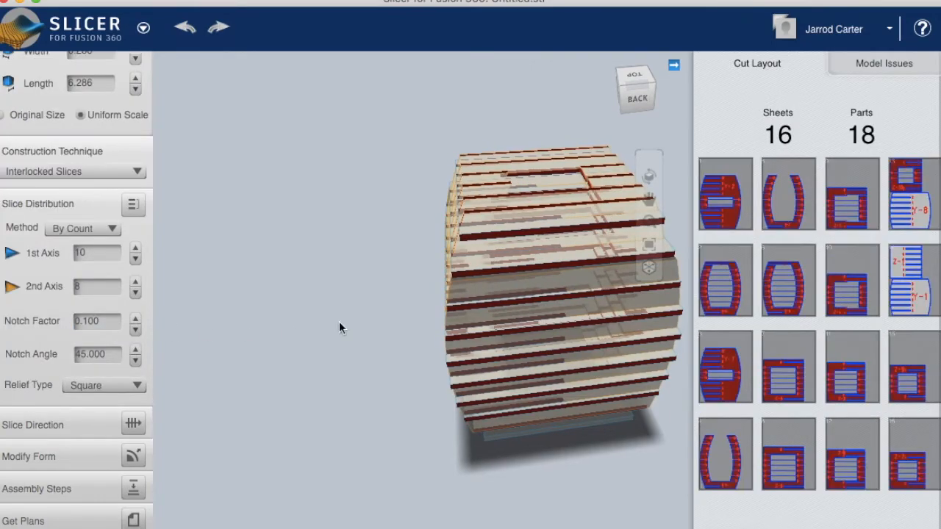
{"action": "left_click_drag", "start_coordinate": [638, 97], "coordinate": [559, 95]}
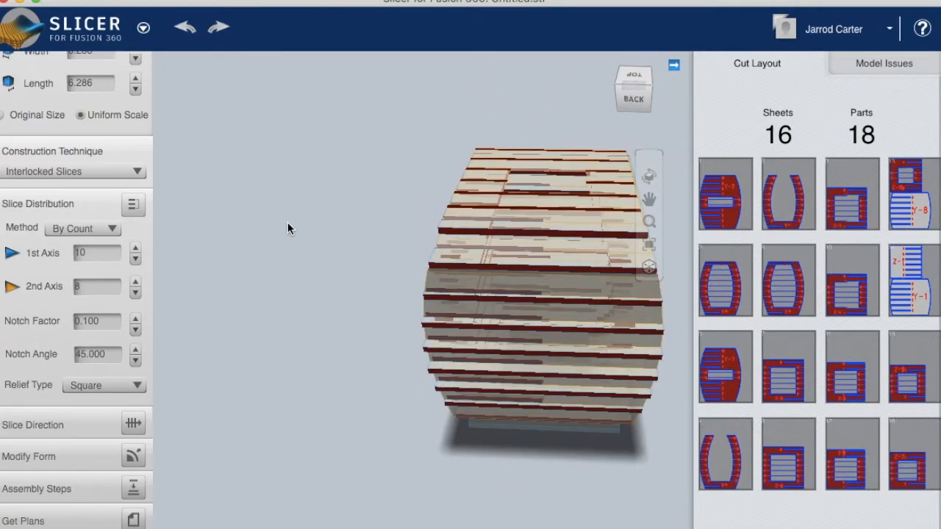
Step: Change the construction technique to Radial Slices and inspect the sliced lamp from several sides
{"action": "left_click", "coordinate": [132, 172]}
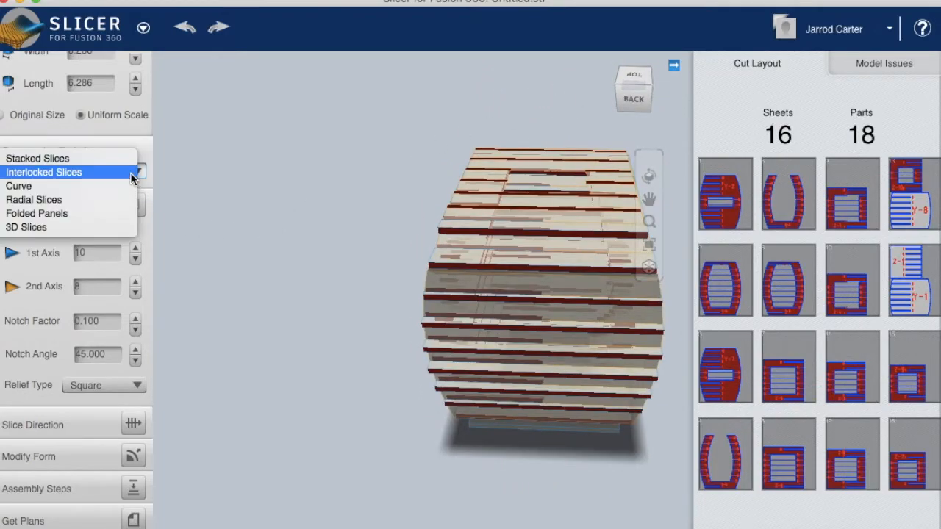
{"action": "left_click", "coordinate": [96, 204]}
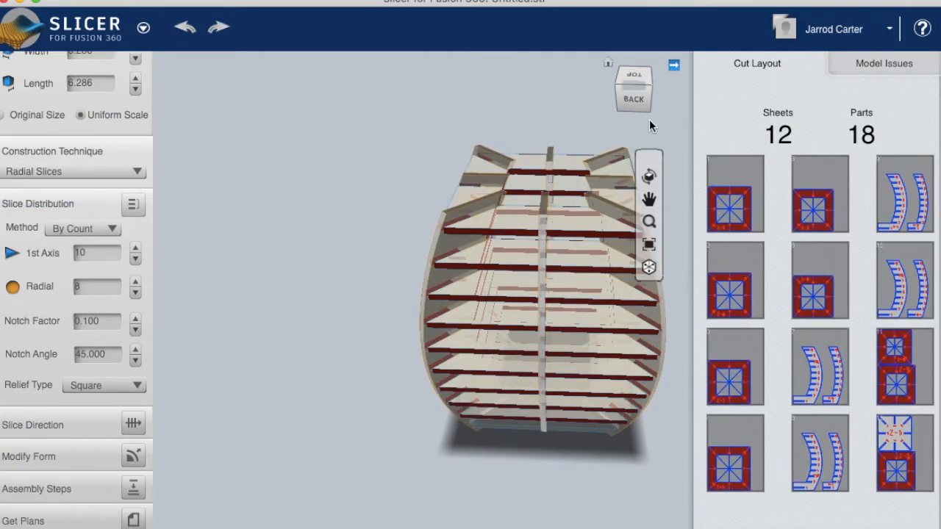
{"action": "left_click_drag", "start_coordinate": [634, 101], "coordinate": [601, 144]}
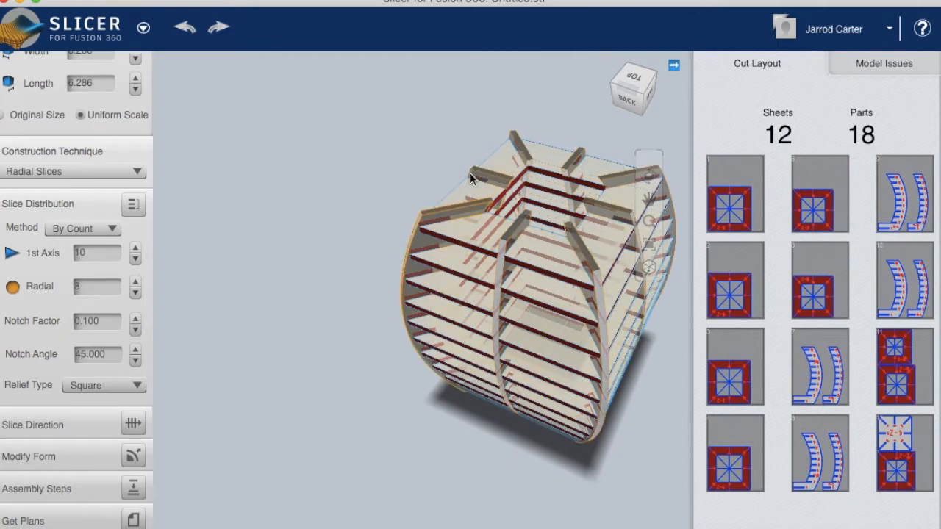
{"action": "left_click", "coordinate": [622, 96]}
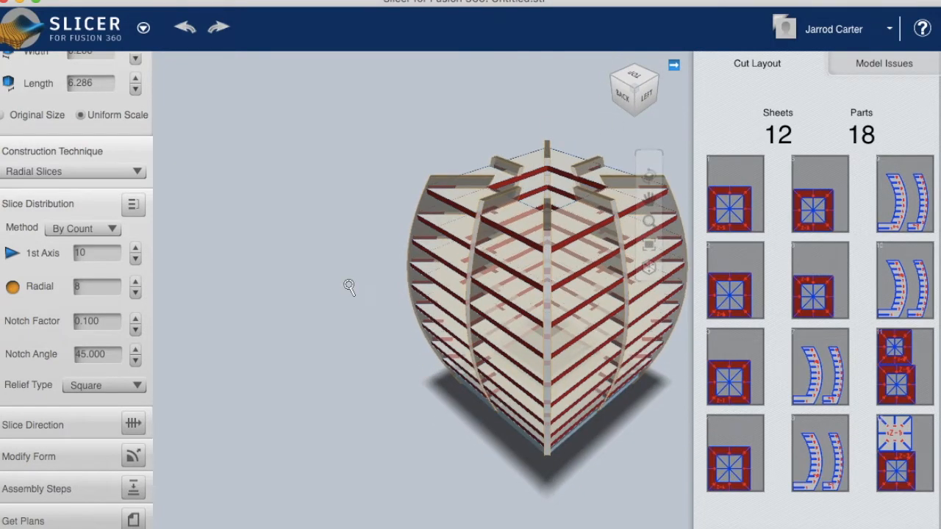
{"action": "left_click_drag", "start_coordinate": [624, 108], "coordinate": [580, 34]}
{"action": "middle_click_drag", "start_coordinate": [380, 295], "coordinate": [299, 293]}
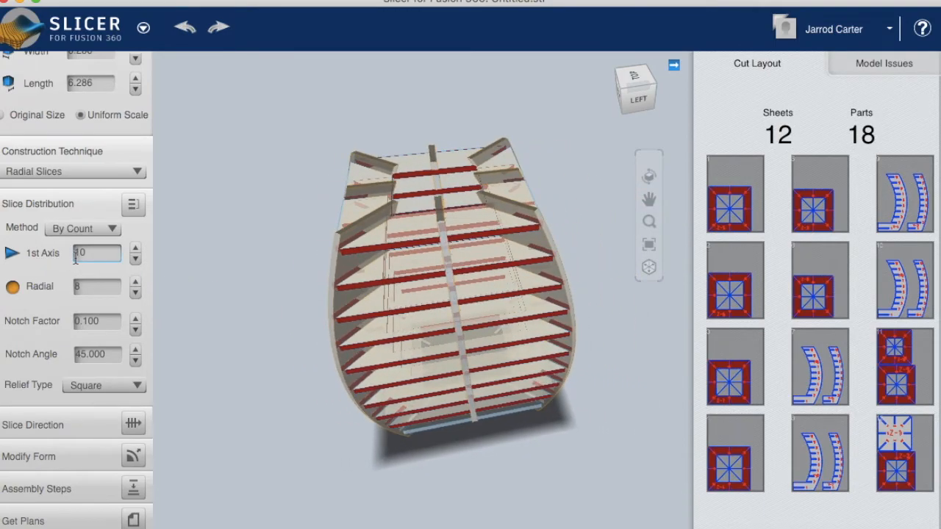
{"action": "left_click", "coordinate": [630, 99]}
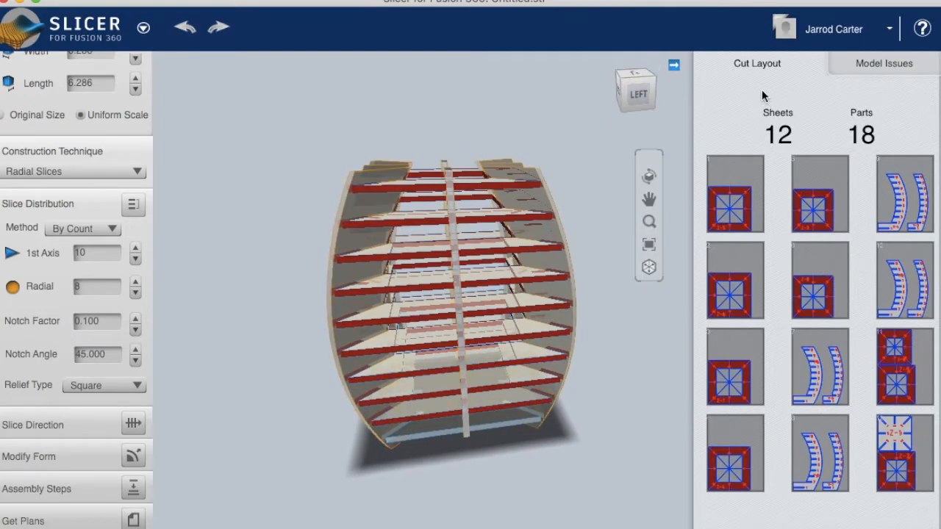
{"action": "left_click_drag", "start_coordinate": [641, 94], "coordinate": [651, 118]}
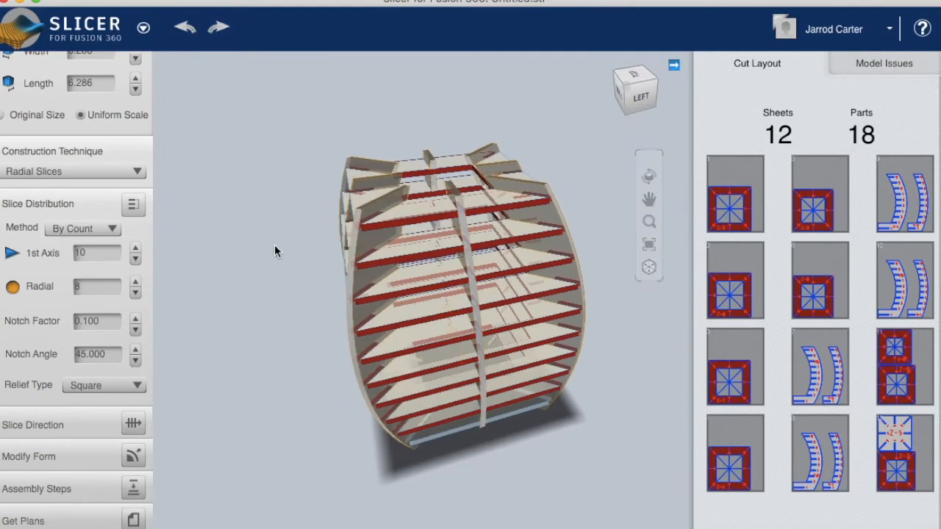
Step: Set the 1st Axis slice count to 8, comparing it with a count of 7
{"action": "left_click", "coordinate": [135, 260]}
{"action": "left_click", "coordinate": [135, 260]}
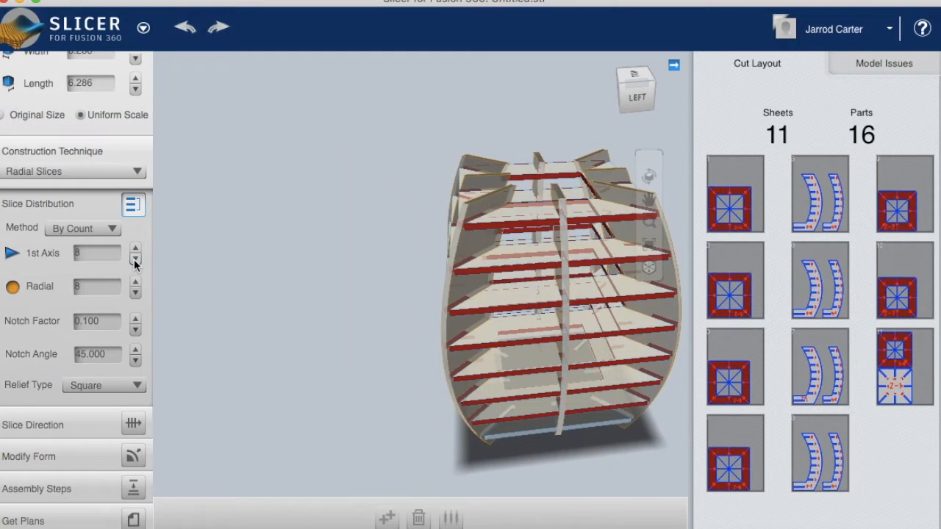
{"action": "left_click_drag", "start_coordinate": [627, 96], "coordinate": [534, 118]}
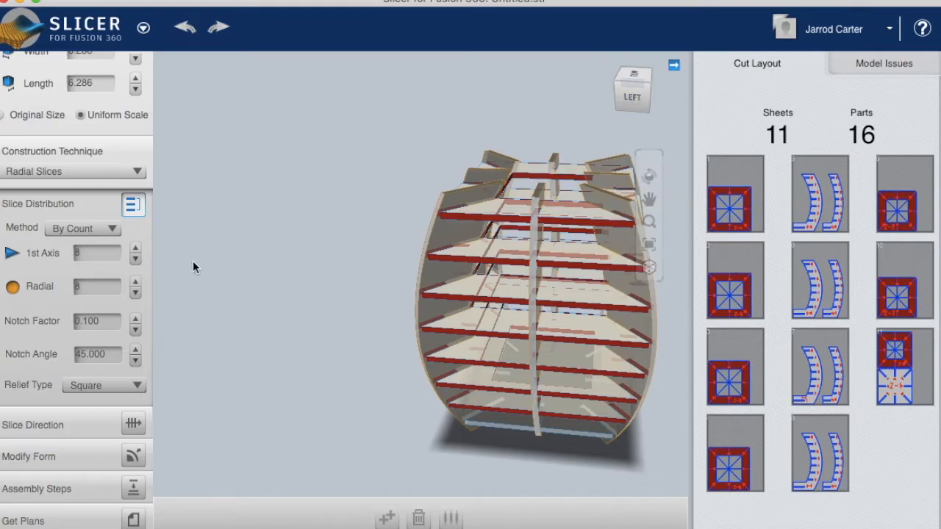
{"action": "left_click", "coordinate": [135, 259]}
{"action": "left_click", "coordinate": [135, 248]}
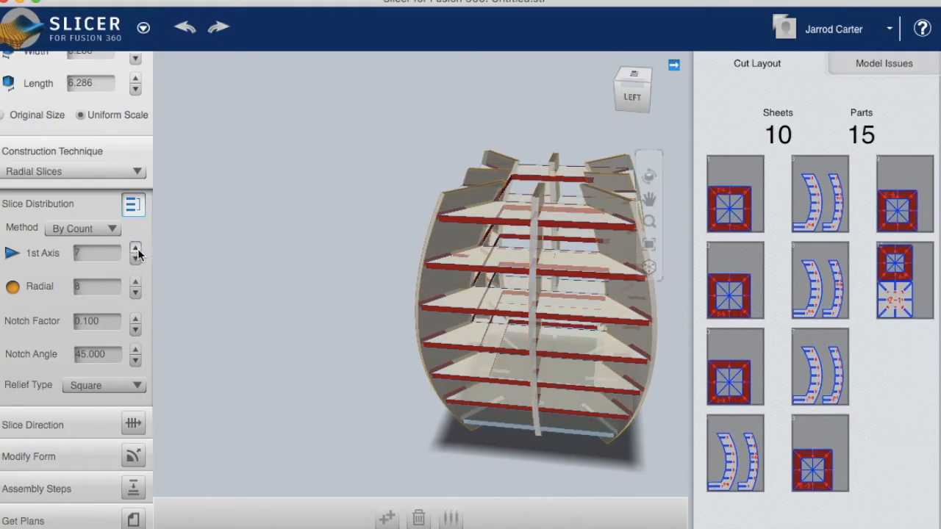
Step: Examine the radial ribs from the side and above, and set the Radial slice count to 5
{"action": "left_click", "coordinate": [630, 97]}
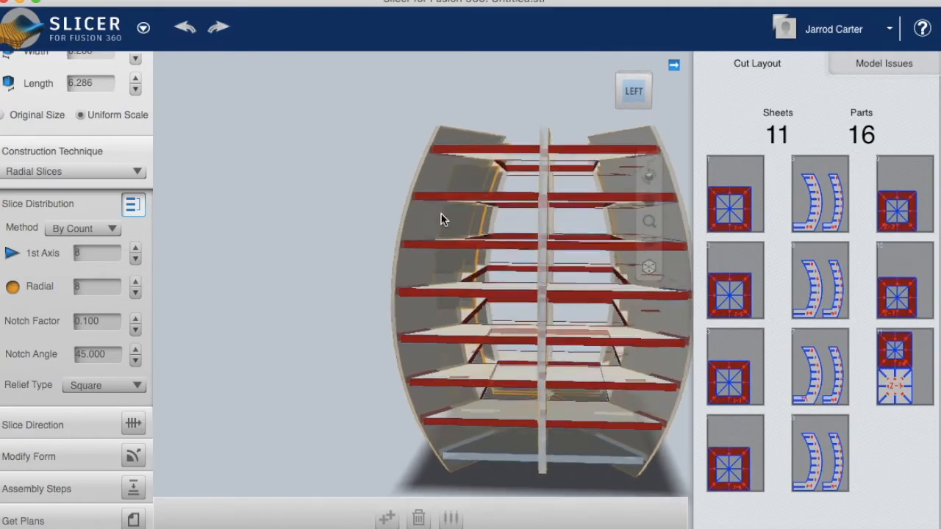
{"action": "left_click_drag", "start_coordinate": [630, 89], "coordinate": [590, 128]}
{"action": "scroll", "coordinate": [394, 270], "scroll_direction": "down", "scroll_amount": 2}
{"action": "middle_click_drag", "start_coordinate": [464, 270], "coordinate": [431, 238]}
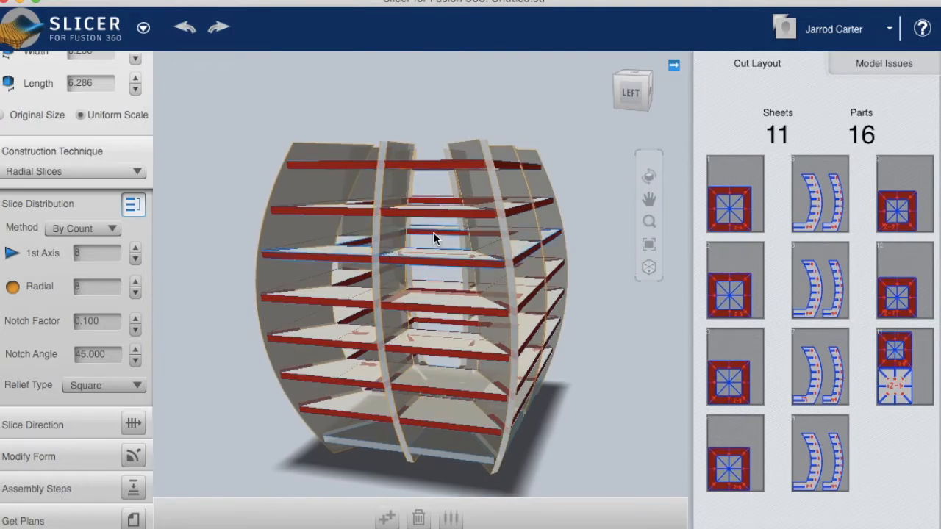
{"action": "left_click_drag", "start_coordinate": [626, 92], "coordinate": [625, 140]}
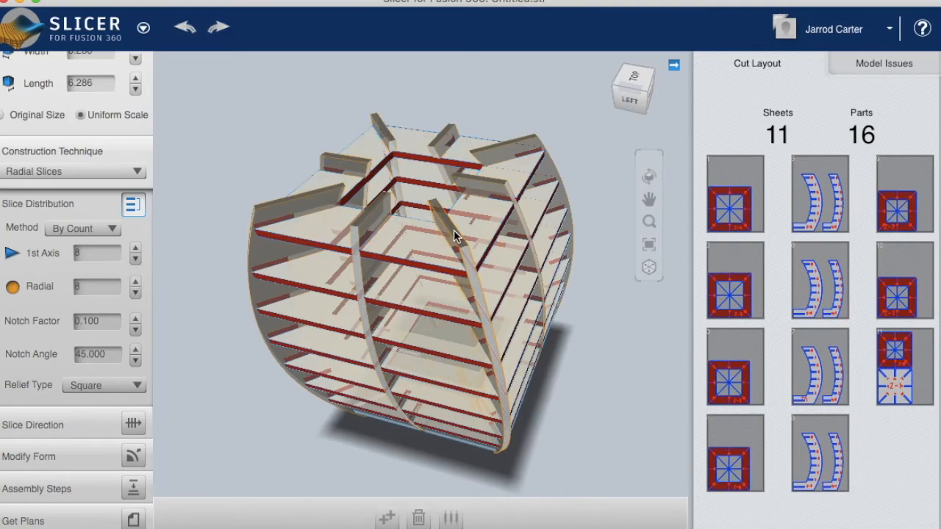
{"action": "left_click", "coordinate": [96, 290]}
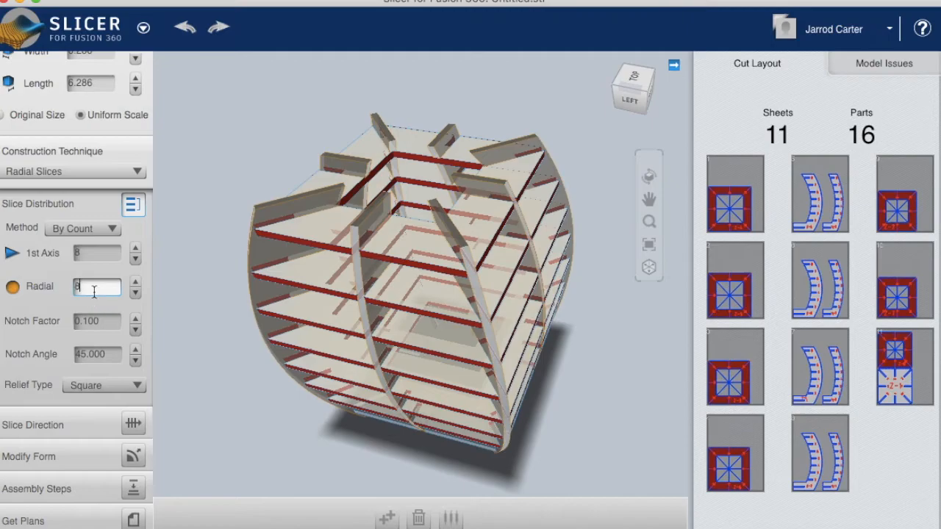
{"action": "left_click", "coordinate": [135, 294]}
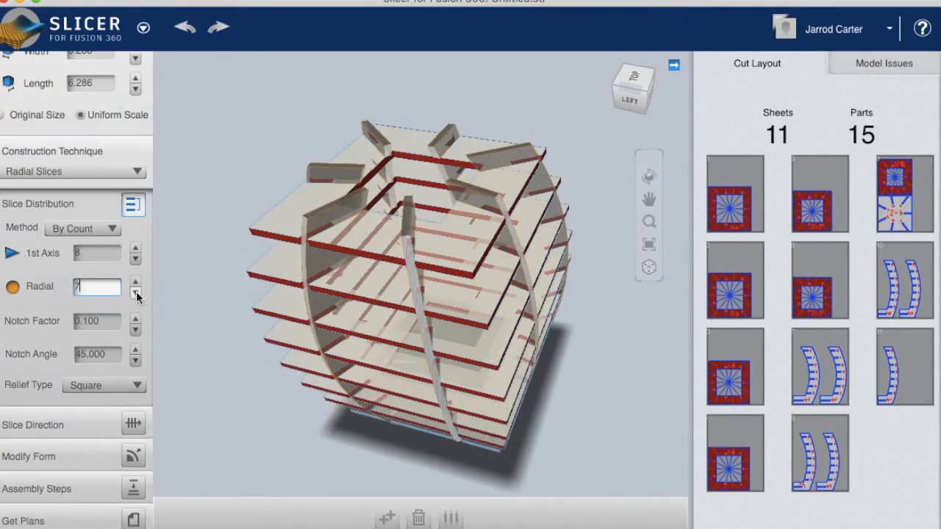
{"action": "left_click", "coordinate": [135, 293]}
{"action": "left_click", "coordinate": [135, 293]}
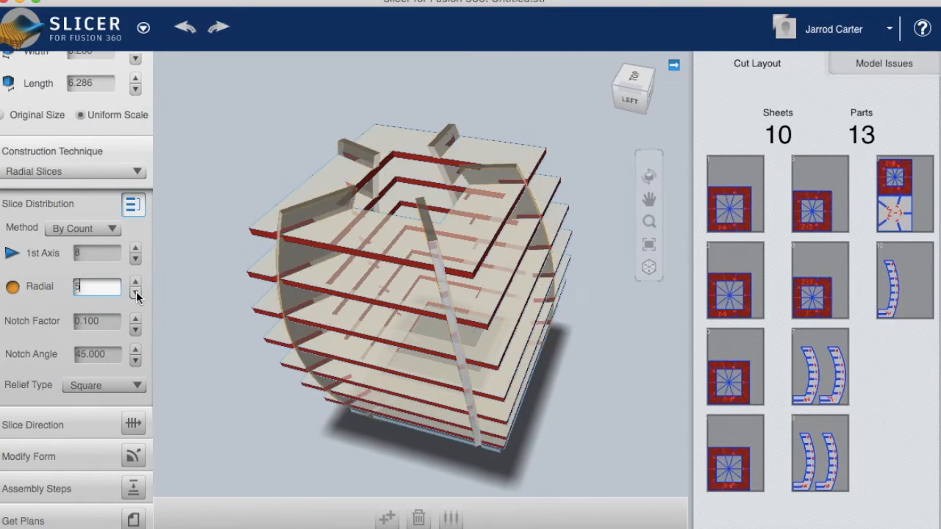
Step: Inspect the five-rib lamp from its corner, and change the object size units to millimetres
{"action": "left_click", "coordinate": [644, 107]}
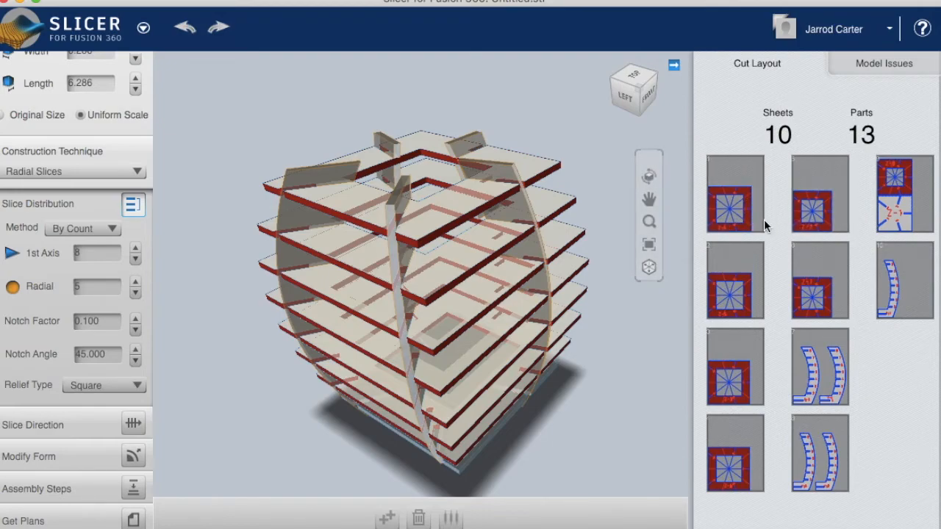
{"action": "left_click_drag", "start_coordinate": [645, 100], "coordinate": [626, 120]}
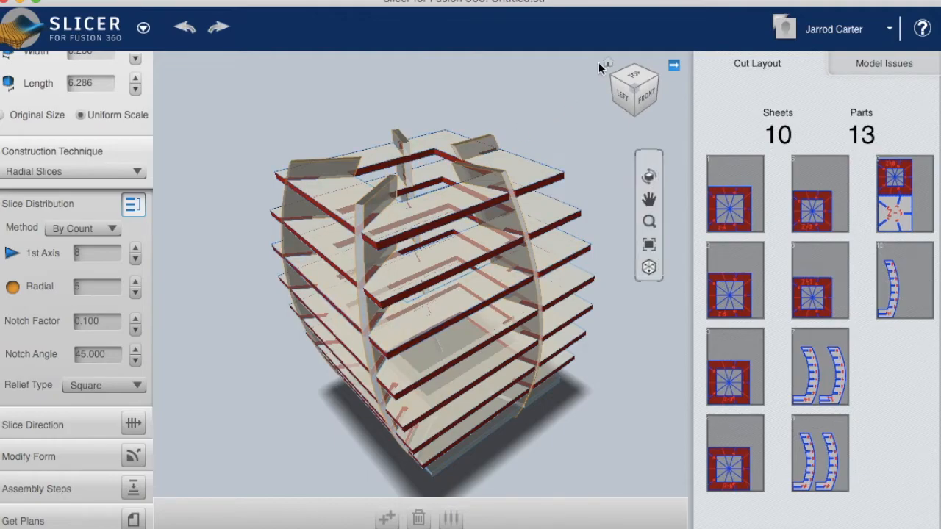
{"action": "mouse_move", "coordinate": [626, 83]}
{"action": "left_mouse_down"}
{"action": "mouse_move", "coordinate": [637, 58]}
{"action": "mouse_move", "coordinate": [624, 89]}
{"action": "left_mouse_up"}
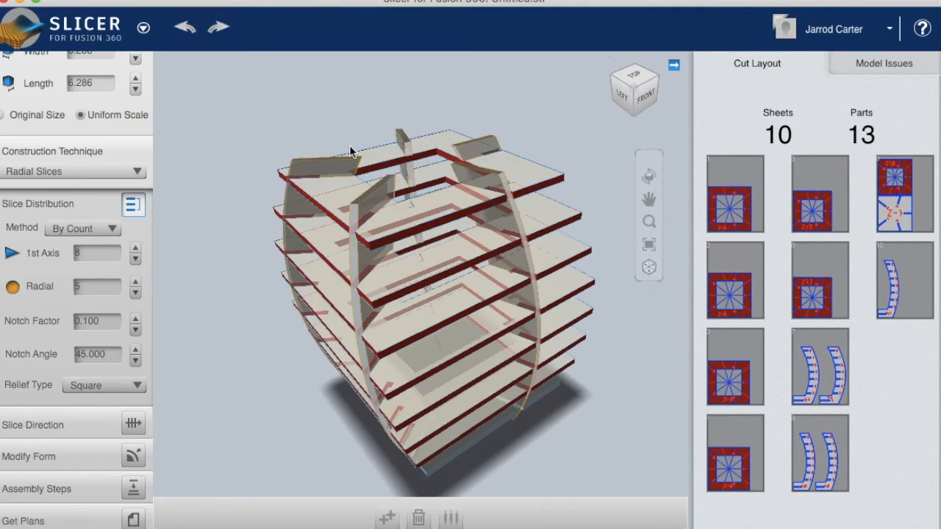
{"action": "scroll", "coordinate": [80, 187], "scroll_direction": "up", "scroll_amount": 5}
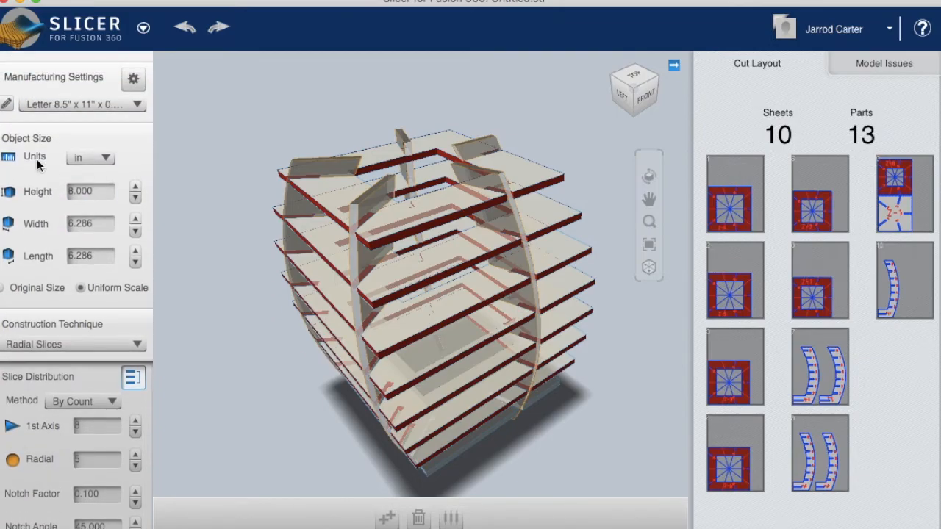
{"action": "scroll", "coordinate": [37, 158], "scroll_direction": "up", "scroll_amount": 1}
{"action": "left_click", "coordinate": [103, 166]}
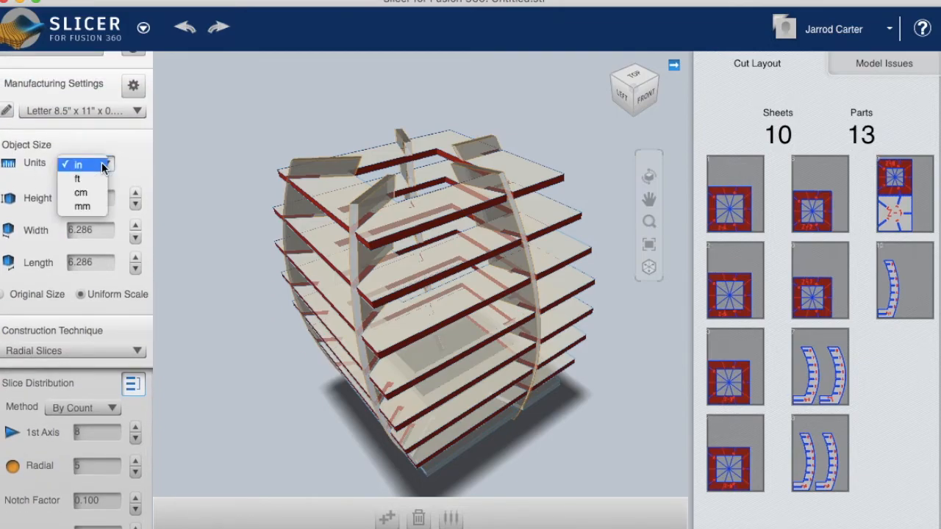
{"action": "left_click", "coordinate": [95, 201]}
{"action": "scroll", "coordinate": [95, 201], "scroll_direction": "down", "scroll_amount": 5}
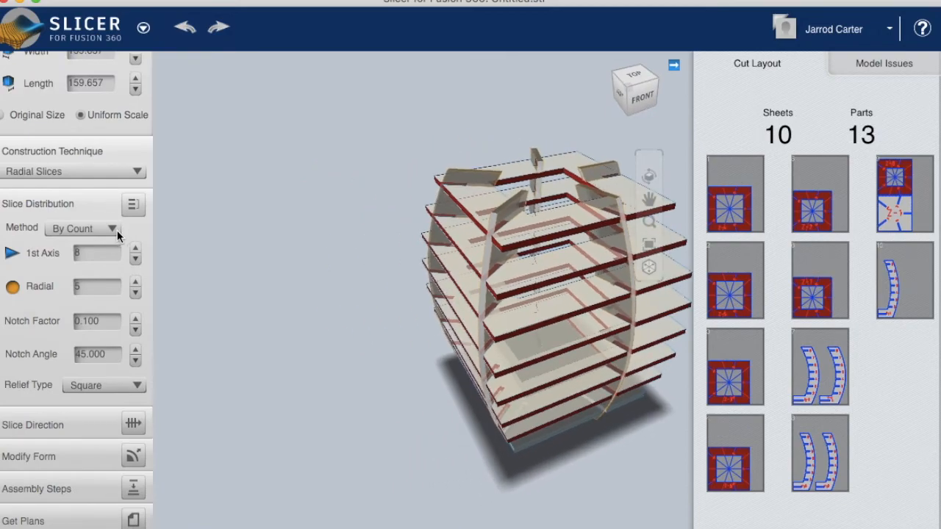
Step: Set the object height to 140 mm, keeping uniform scale
{"action": "scroll", "coordinate": [63, 251], "scroll_direction": "up", "scroll_amount": 5}
{"action": "left_click", "coordinate": [85, 175]}
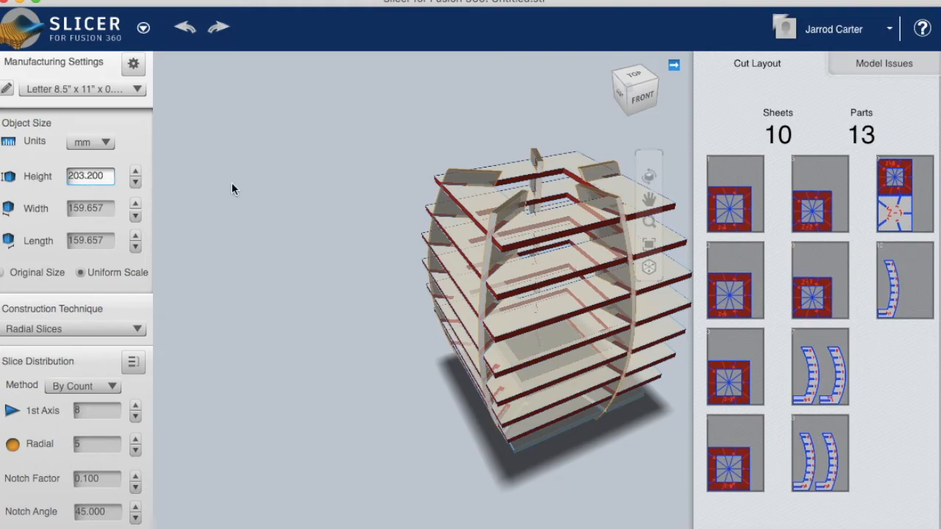
{"action": "middle_click_drag", "start_coordinate": [429, 208], "coordinate": [332, 207]}
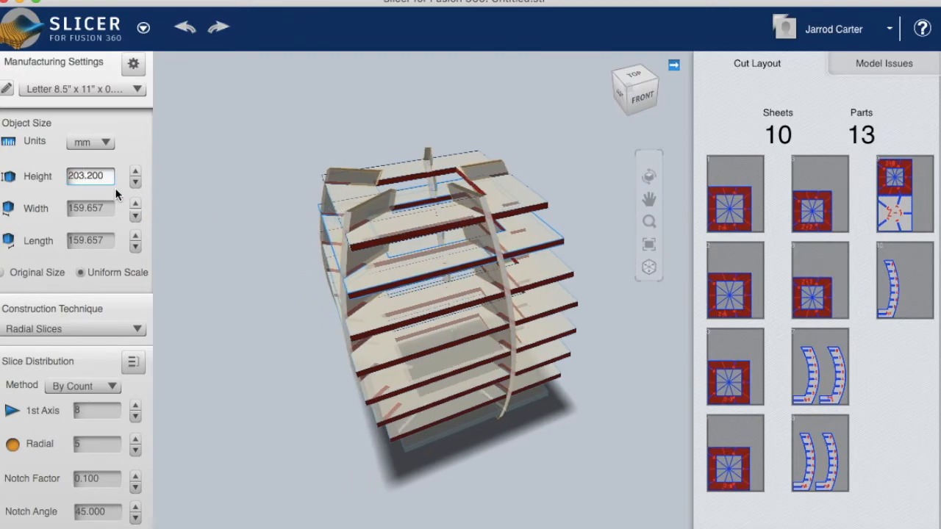
{"action": "double_click", "coordinate": [106, 175]}
{"action": "type", "text": "140"}
{"action": "key", "text": "Return"}
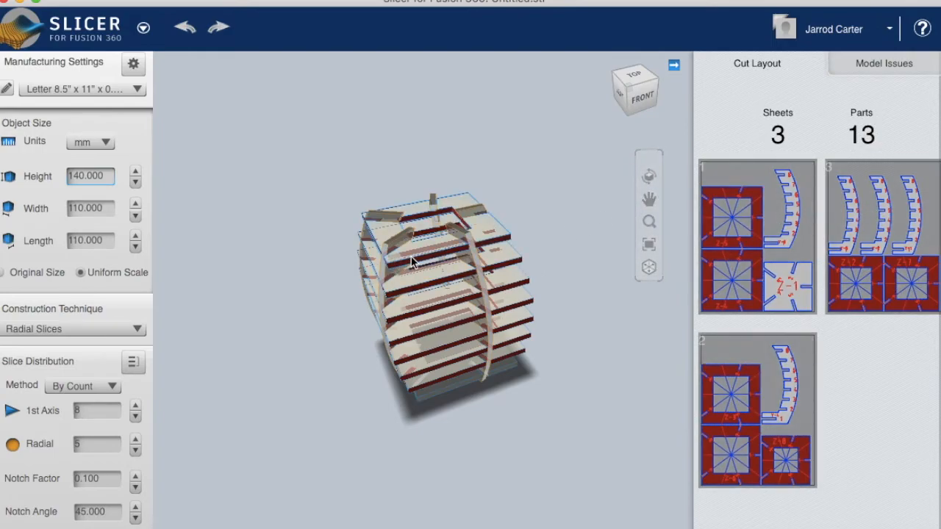
Step: Choose the A4 8.27" x 11.69" x 0.1772" sheet for manufacturing and change the material size units to millimetres
{"action": "scroll", "coordinate": [123, 156], "scroll_direction": "up", "scroll_amount": 3}
{"action": "left_click", "coordinate": [137, 155]}
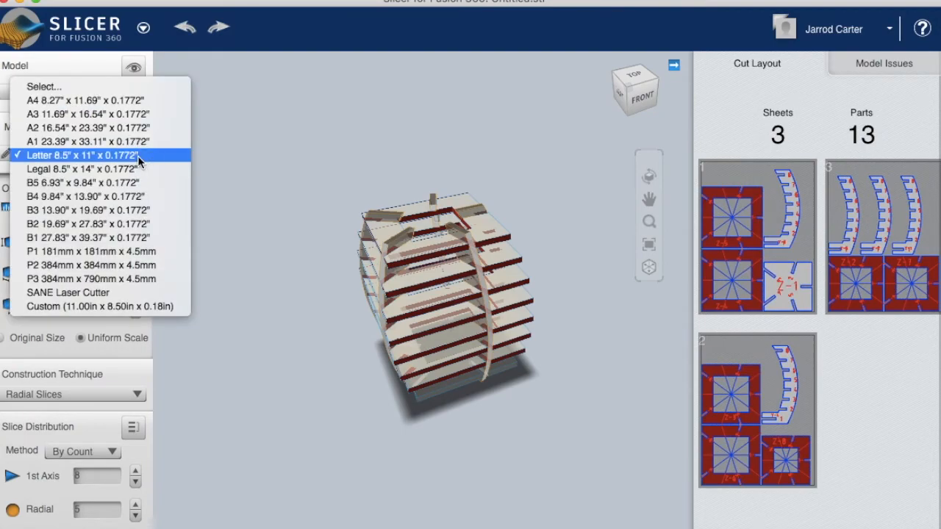
{"action": "left_click", "coordinate": [144, 100]}
{"action": "scroll", "coordinate": [45, 150], "scroll_direction": "down", "scroll_amount": 8}
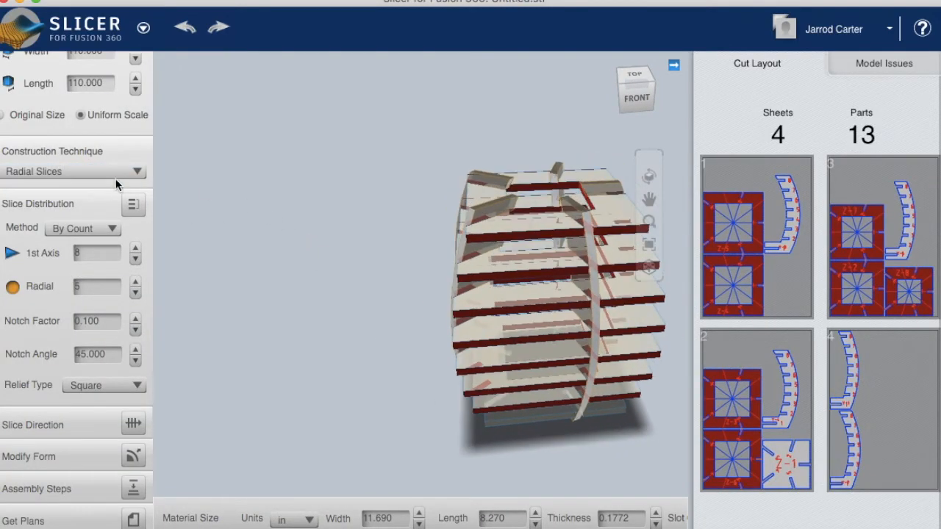
{"action": "scroll", "coordinate": [100, 171], "scroll_direction": "up", "scroll_amount": 2}
{"action": "scroll", "coordinate": [100, 174], "scroll_direction": "up", "scroll_amount": 5}
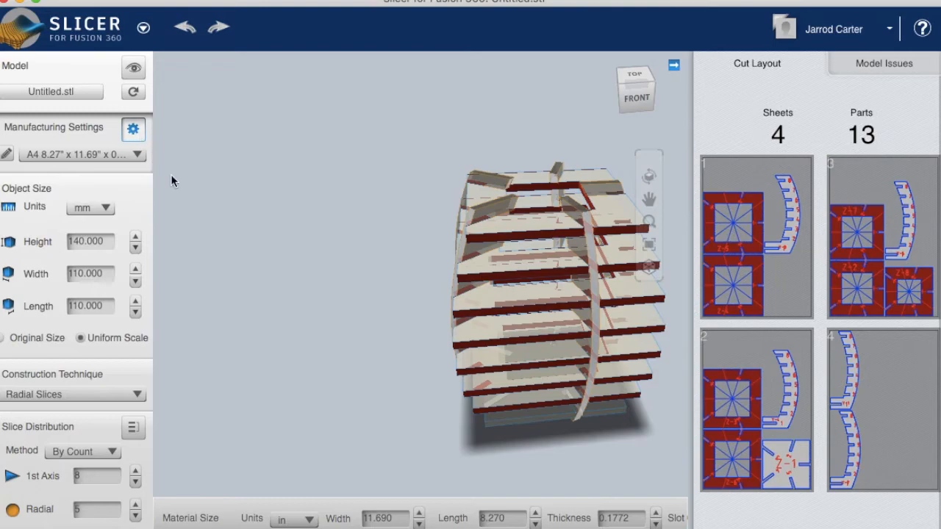
{"action": "left_click", "coordinate": [300, 519]}
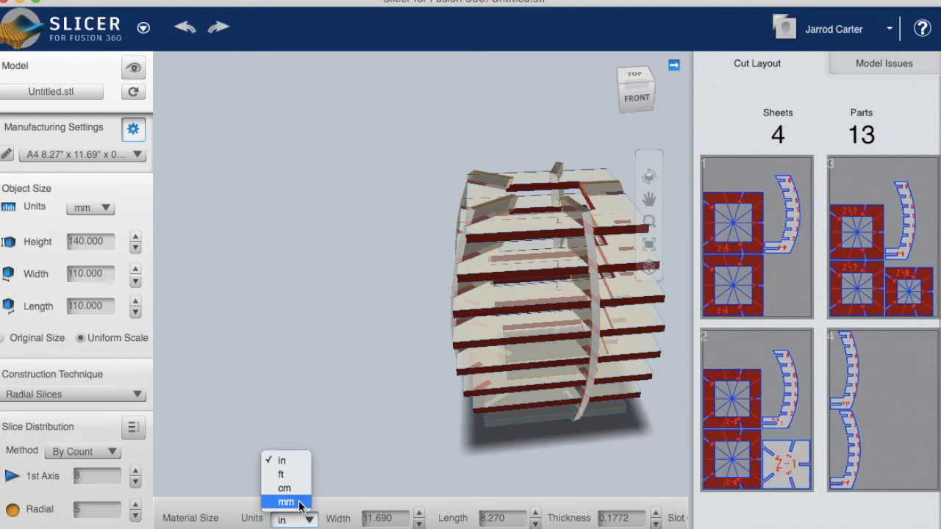
{"action": "left_click", "coordinate": [300, 504]}
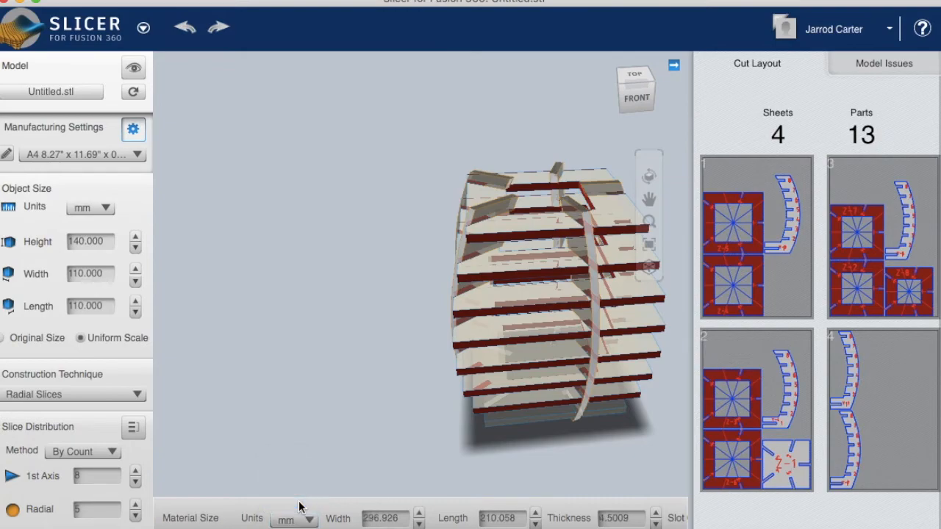
Step: Check the material width and thickness fields, and set the slot offset to 1 mm
{"action": "left_click", "coordinate": [380, 518]}
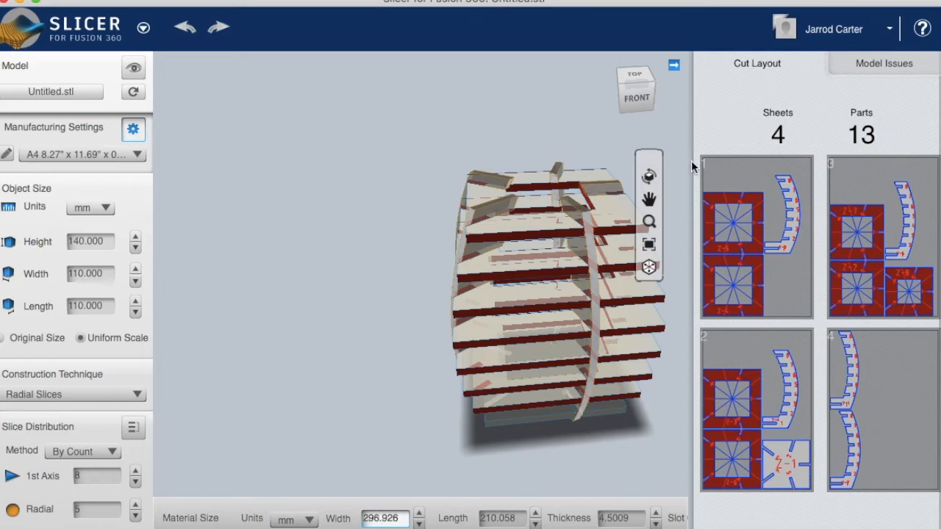
{"action": "left_click", "coordinate": [618, 518]}
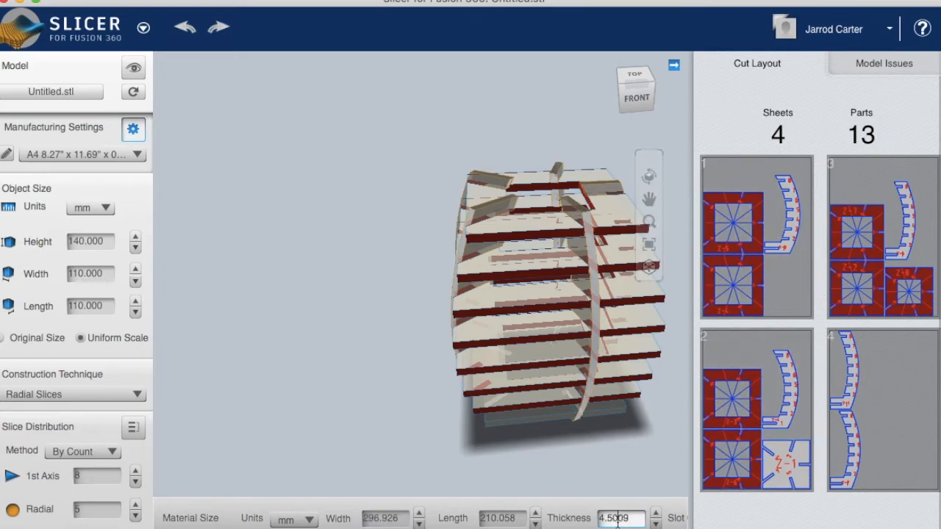
{"action": "key", "text": "Left"}
{"action": "key", "text": "Left"}
{"action": "left_click_drag", "start_coordinate": [0, 326], "coordinate": [0, 326]}
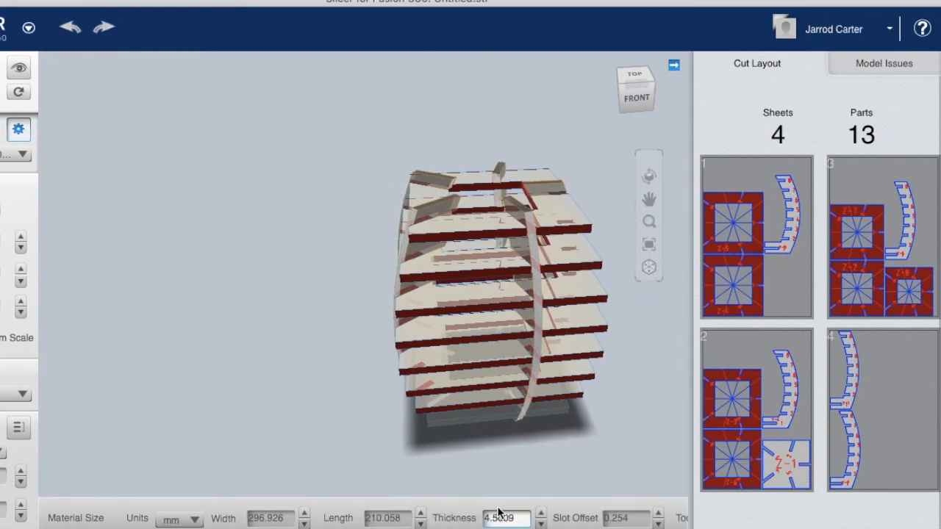
{"action": "left_click", "coordinate": [518, 519]}
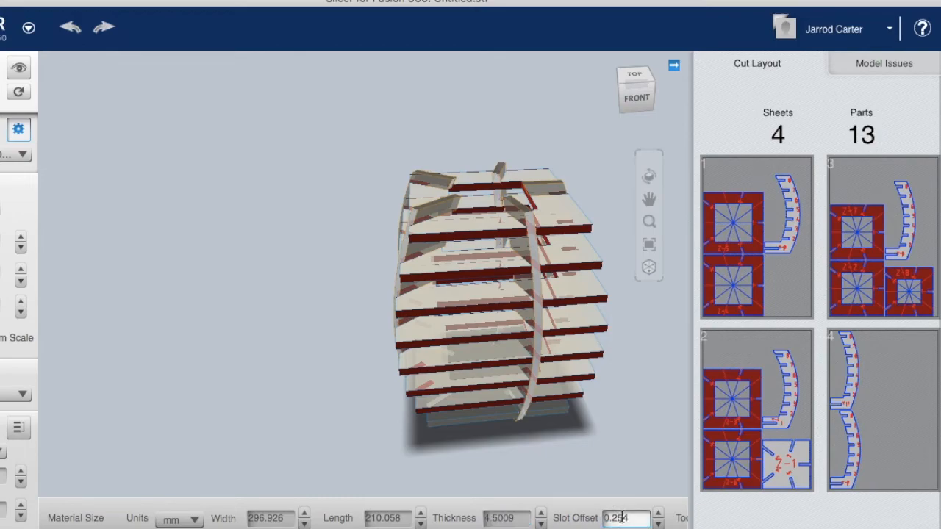
{"action": "left_click_drag", "start_coordinate": [636, 518], "coordinate": [602, 518]}
{"action": "type", "text": "1"}
{"action": "key", "text": "Return"}
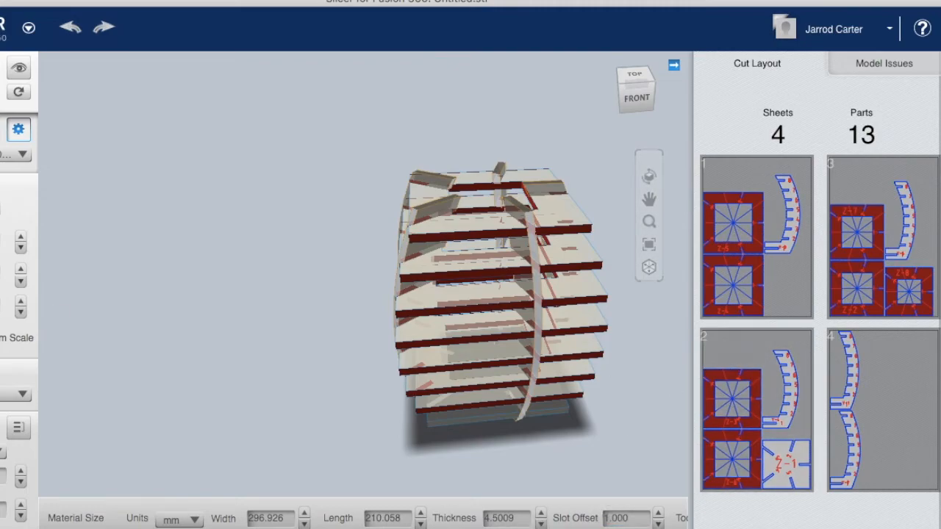
{"action": "left_click_drag", "start_coordinate": [0, 330], "coordinate": [5, 334]}
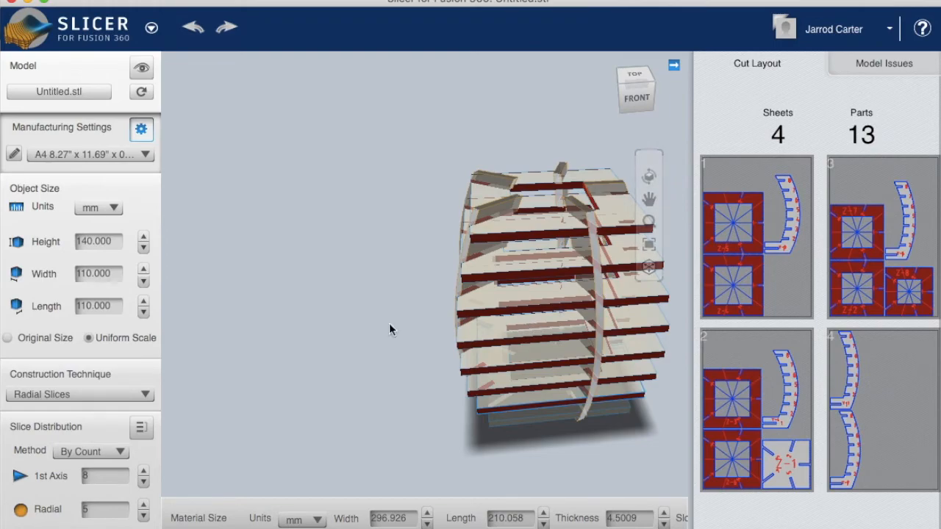
Step: Open the cutting plans for the sliced lamp and set the export file type to DXF
{"action": "scroll", "coordinate": [71, 373], "scroll_direction": "down", "scroll_amount": 5}
{"action": "left_click", "coordinate": [94, 354]}
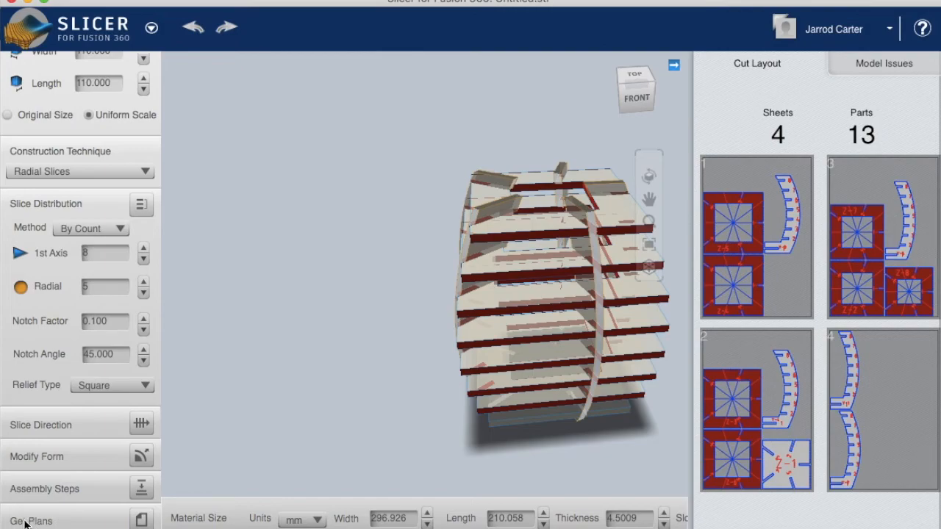
{"action": "left_click", "coordinate": [142, 519]}
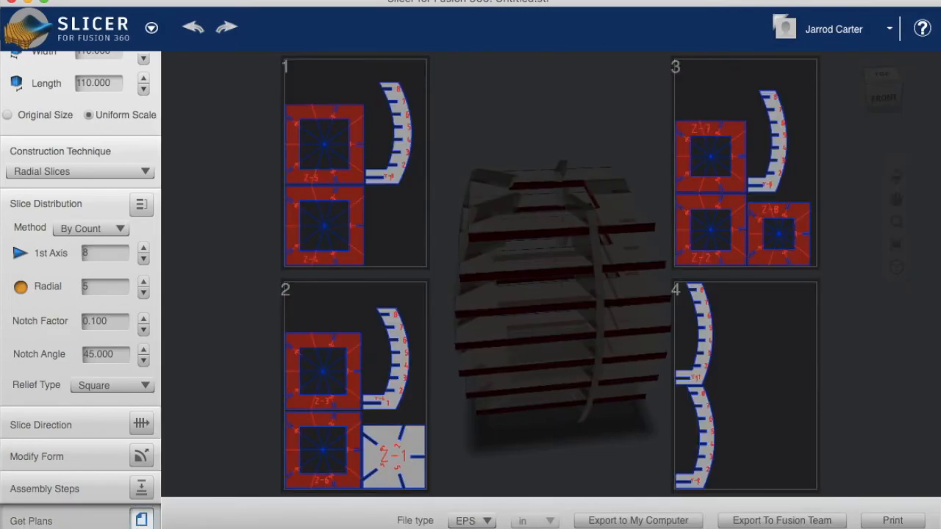
{"action": "left_click", "coordinate": [485, 520]}
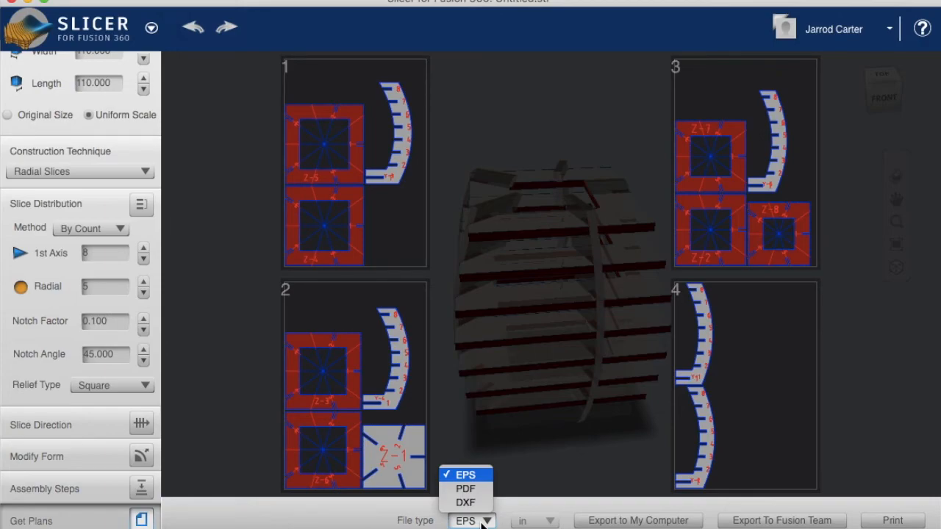
{"action": "left_click", "coordinate": [466, 488]}
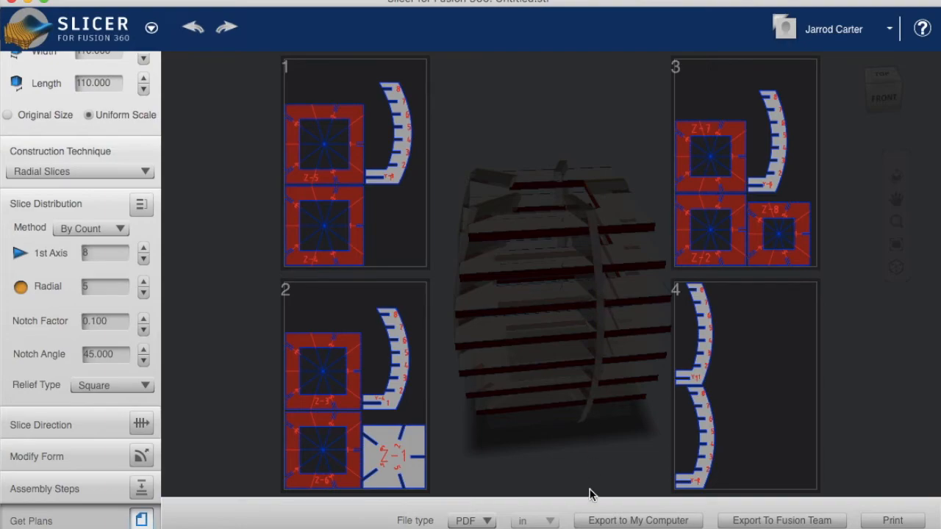
{"action": "left_click", "coordinate": [486, 521]}
{"action": "left_click", "coordinate": [474, 527]}
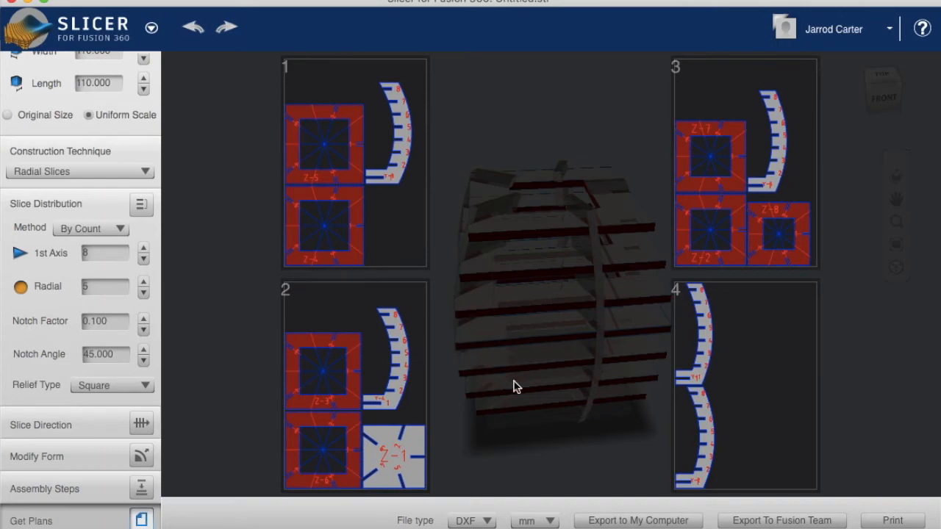
Step: Switch to the Slice Lamp presentation and review the slide comparing the Revolve and Loft methods
{"action": "left_click", "coordinate": [594, 528]}
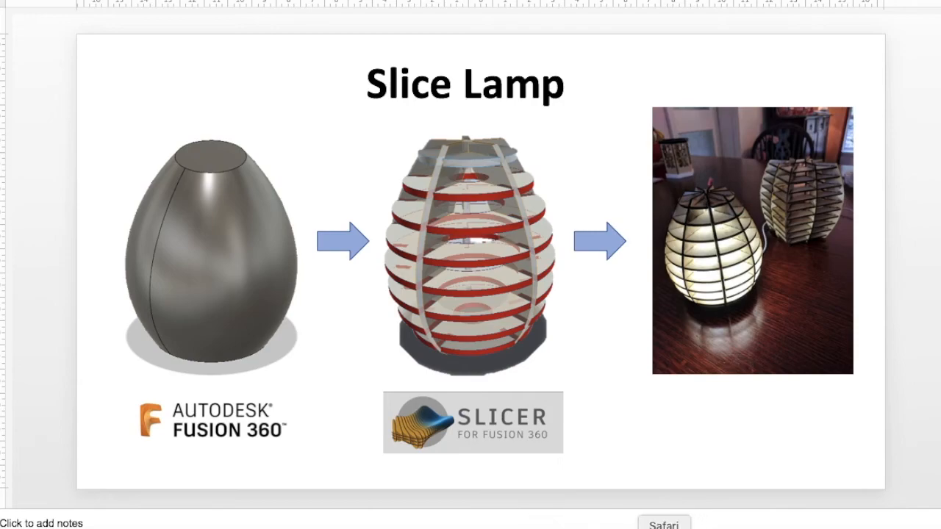
{"action": "key", "text": "Page_Down"}
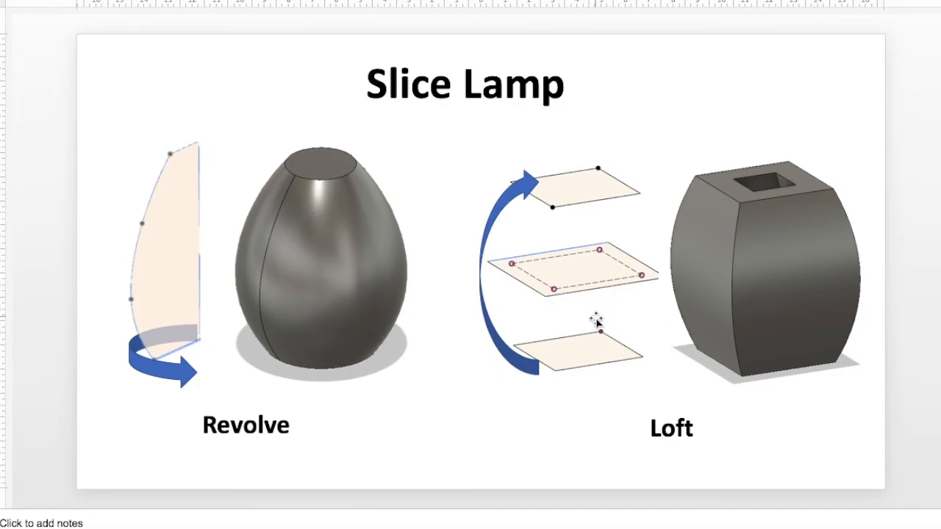
Step: Switch to Fusion 360 and locate the Slicer for Fusion 360 command for the Kildare Lamp 006 model
{"action": "left_click", "coordinate": [845, 526]}
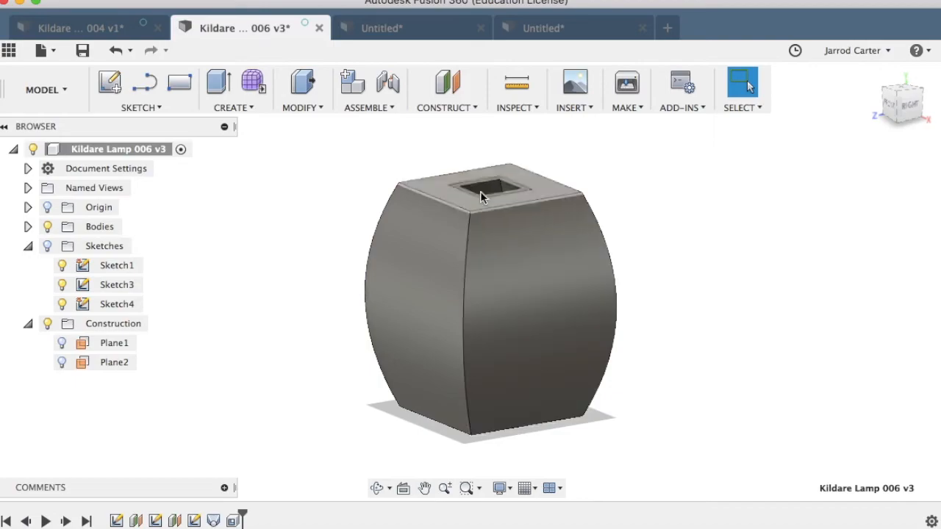
{"action": "left_click", "coordinate": [634, 109]}
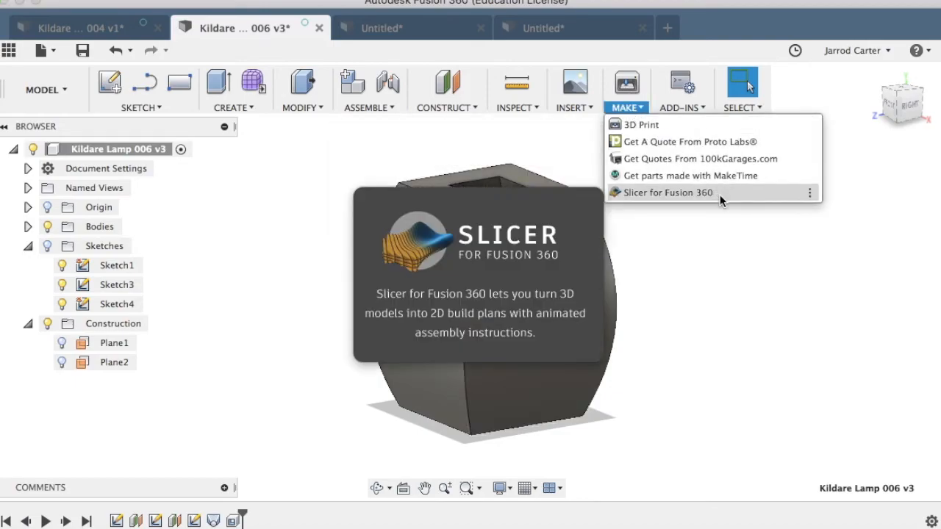
{"action": "left_click", "coordinate": [720, 195]}
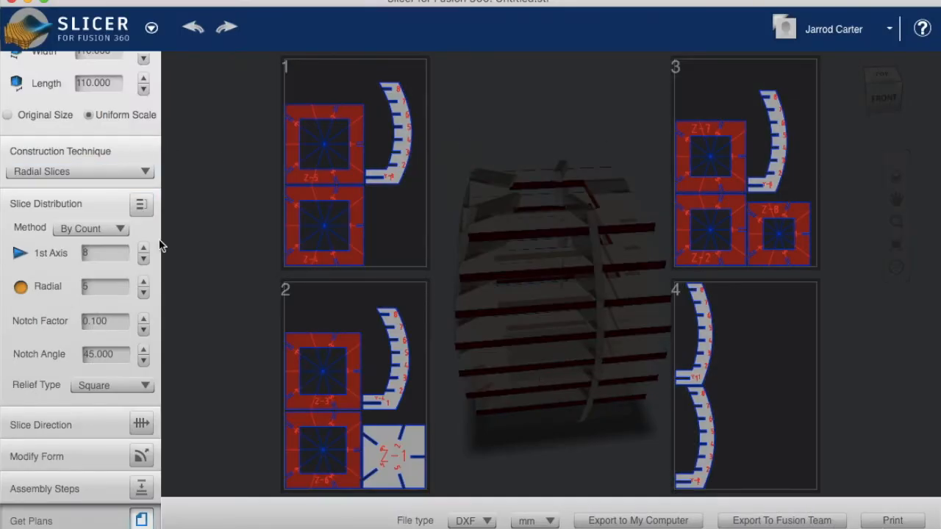
Step: Return to Slicer, leave the plans view, and review the Radial Slices technique with its 1st Axis and Radial slice counts
{"action": "scroll", "coordinate": [58, 455], "scroll_direction": "up", "scroll_amount": 5}
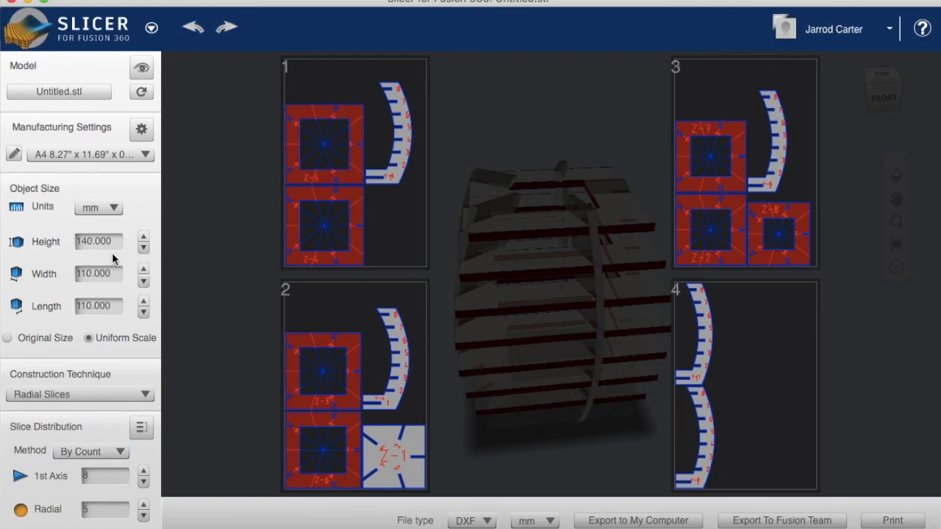
{"action": "left_click", "coordinate": [66, 155]}
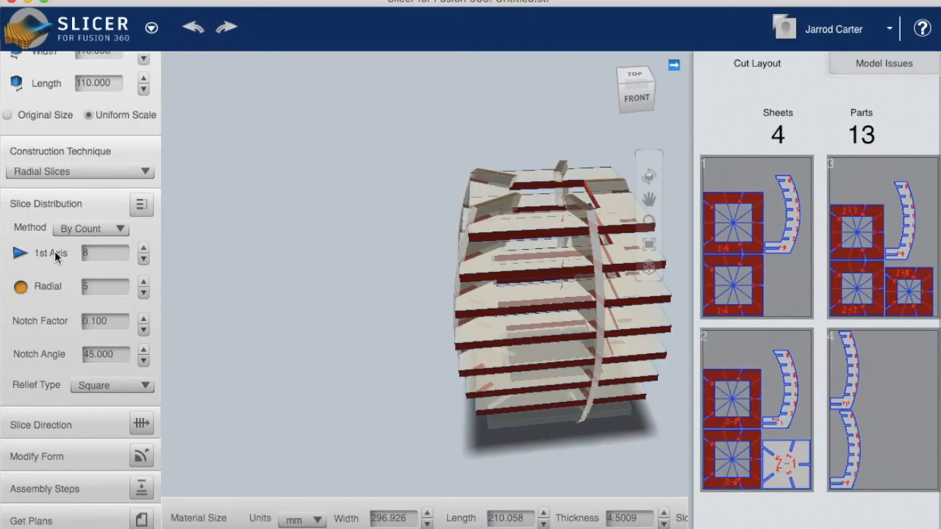
{"action": "left_click", "coordinate": [80, 170]}
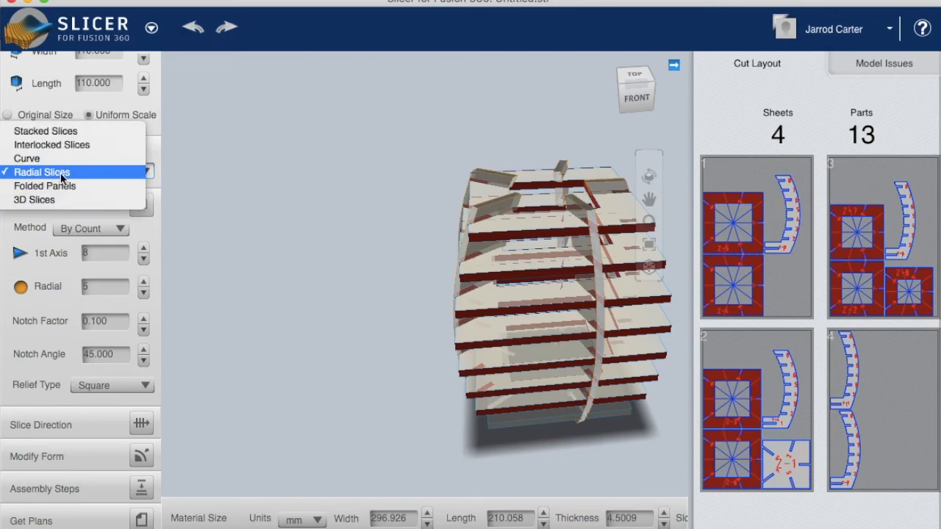
{"action": "left_click", "coordinate": [57, 174]}
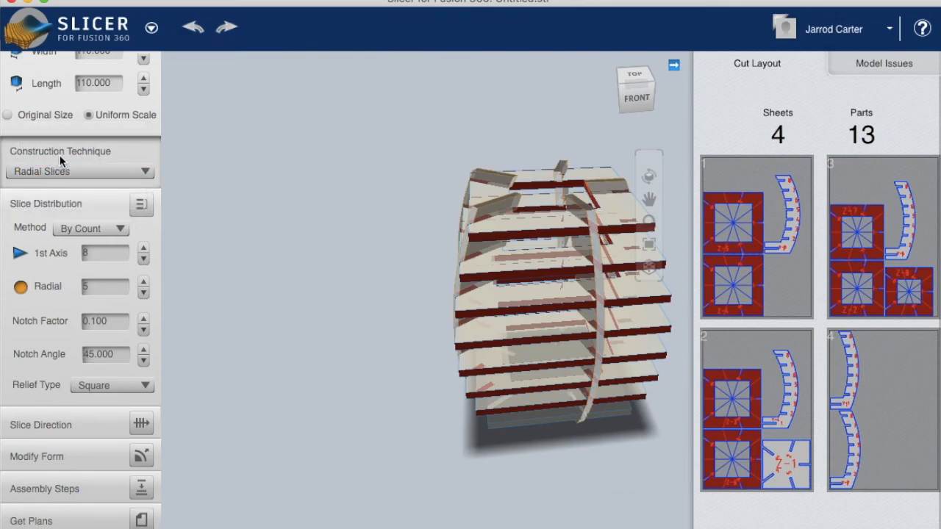
{"action": "left_click", "coordinate": [85, 255]}
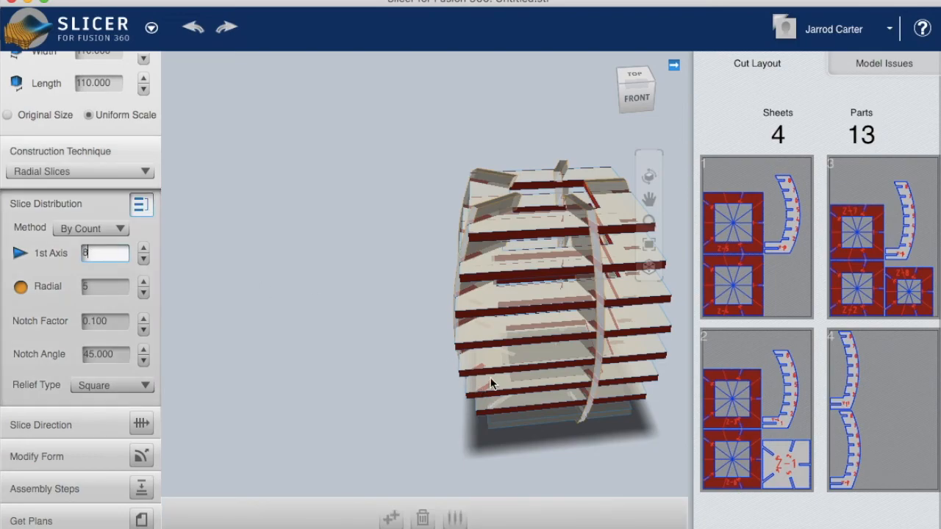
{"action": "left_click", "coordinate": [110, 283]}
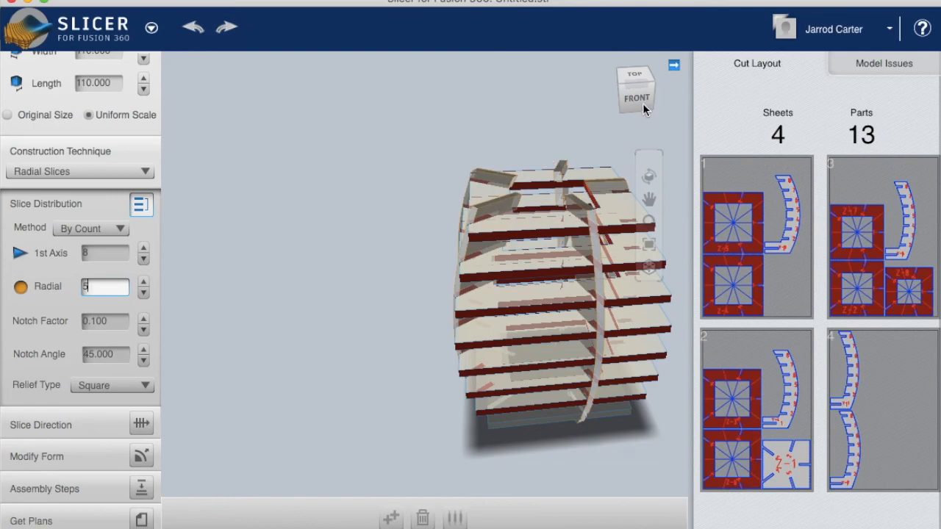
{"action": "key", "text": "Return"}
Step: Review the object size, and examine the manufacturing settings for material thickness and slot offset
{"action": "scroll", "coordinate": [74, 444], "scroll_direction": "down", "scroll_amount": 1}
{"action": "scroll", "coordinate": [94, 307], "scroll_direction": "up", "scroll_amount": 5}
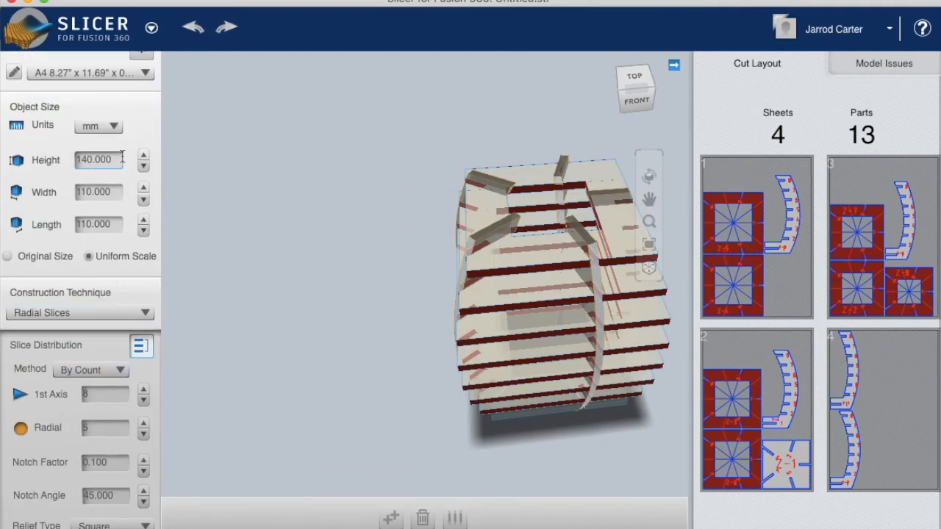
{"action": "scroll", "coordinate": [120, 151], "scroll_direction": "up", "scroll_amount": 3}
{"action": "left_click", "coordinate": [140, 132]}
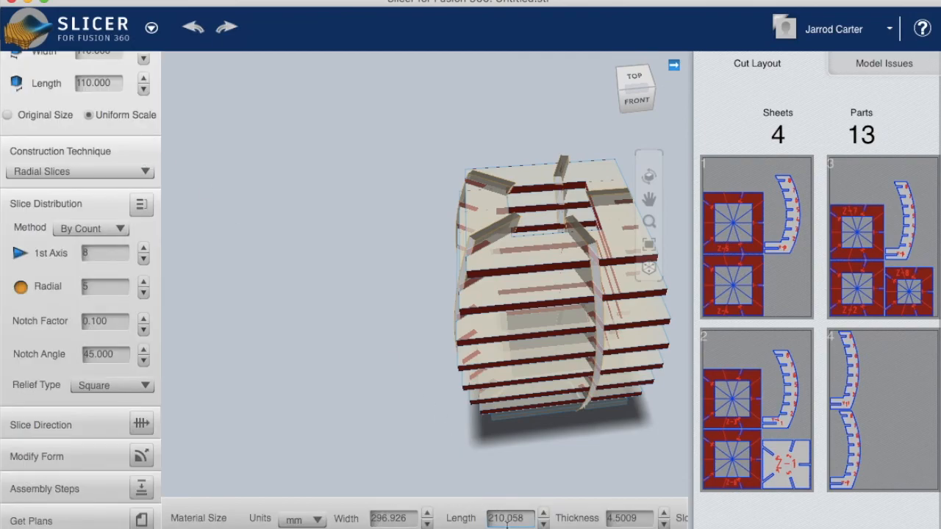
{"action": "left_click", "coordinate": [622, 518]}
{"action": "left_click", "coordinate": [622, 518]}
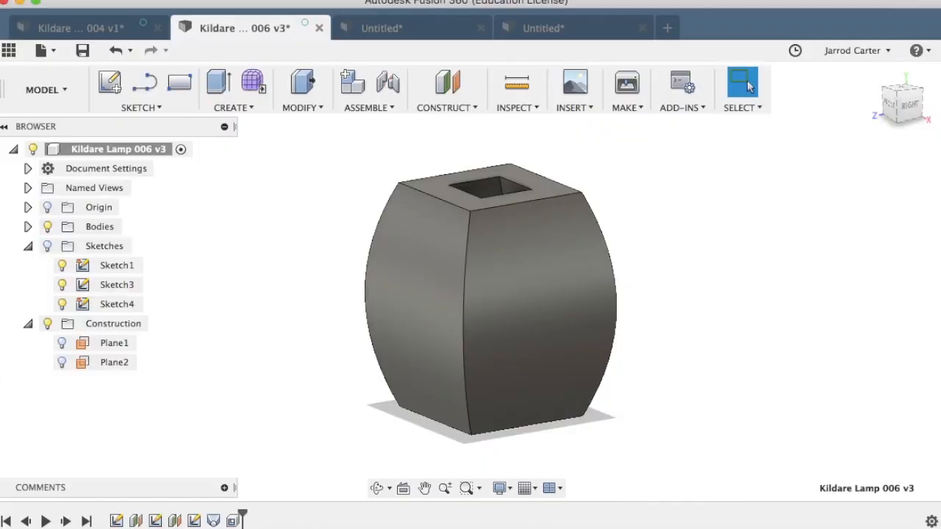
{"action": "left_click", "coordinate": [882, 525]}
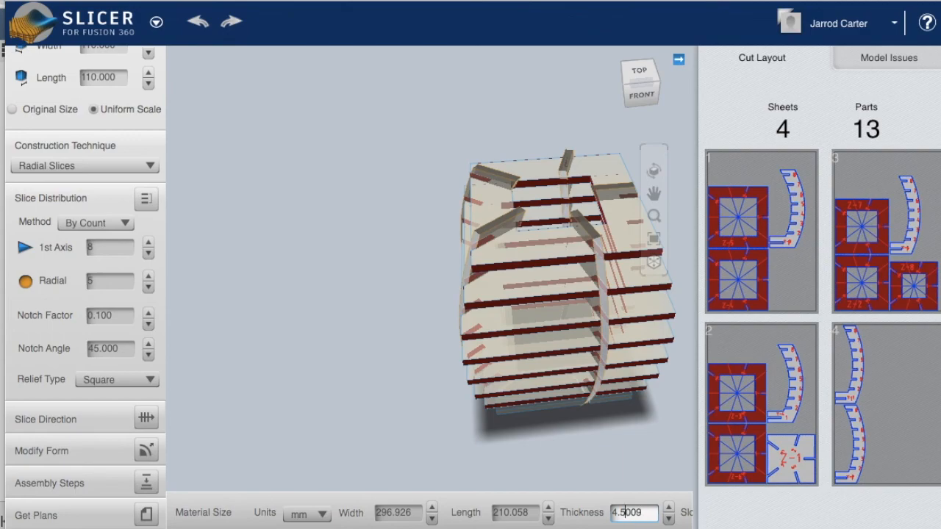
{"action": "left_click_drag", "start_coordinate": [6, 509], "coordinate": [0, 510]}
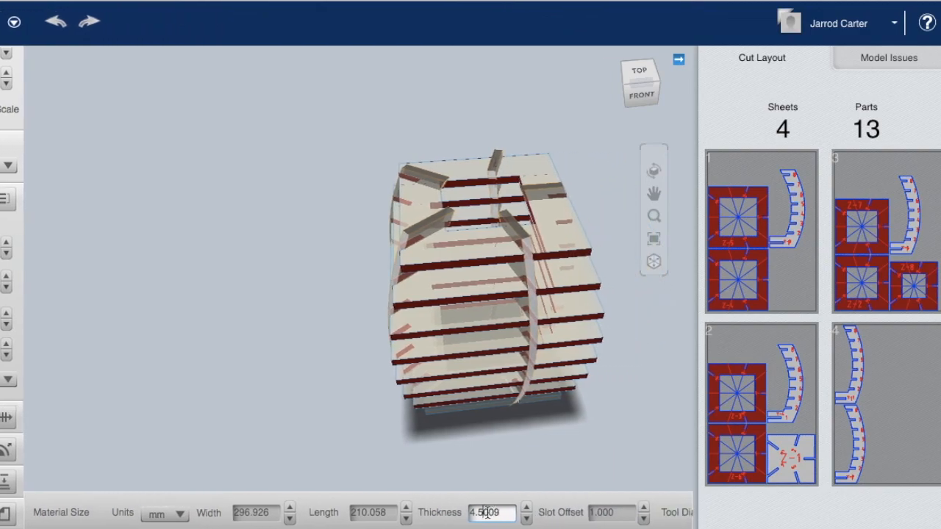
{"action": "left_click", "coordinate": [596, 509]}
{"action": "left_click", "coordinate": [480, 512]}
Step: Switch to the Slice Lamp presentation and show the slide leading from the Fusion 360 model to the finished lamps
{"action": "left_click", "coordinate": [845, 527]}
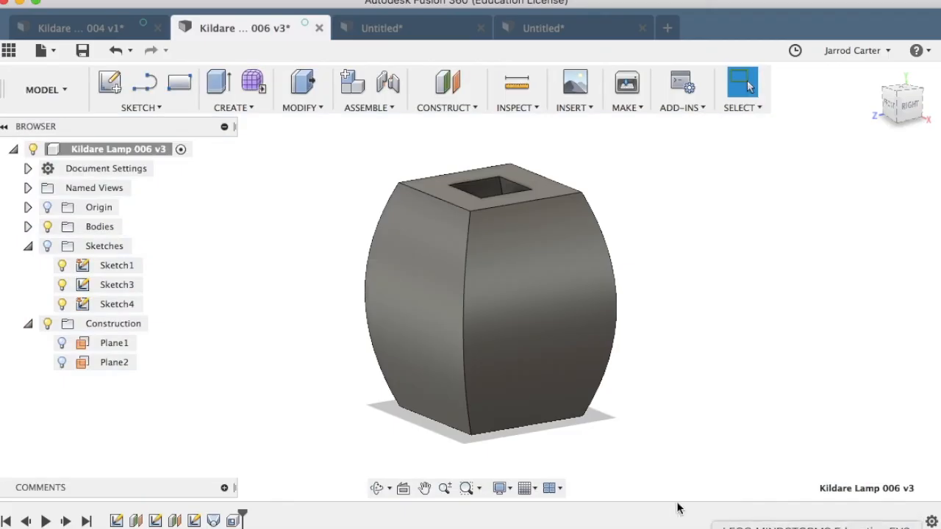
{"action": "left_click", "coordinate": [514, 527]}
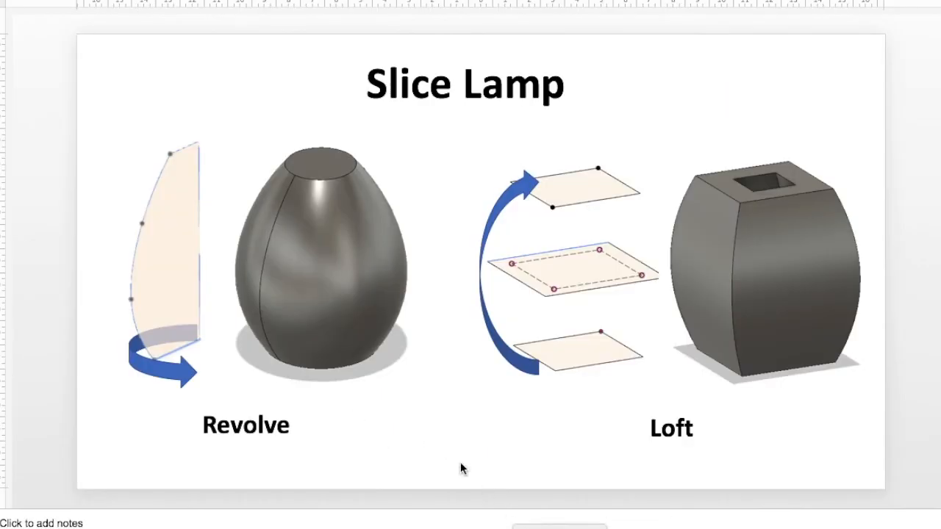
{"action": "key", "text": "Page_Down"}
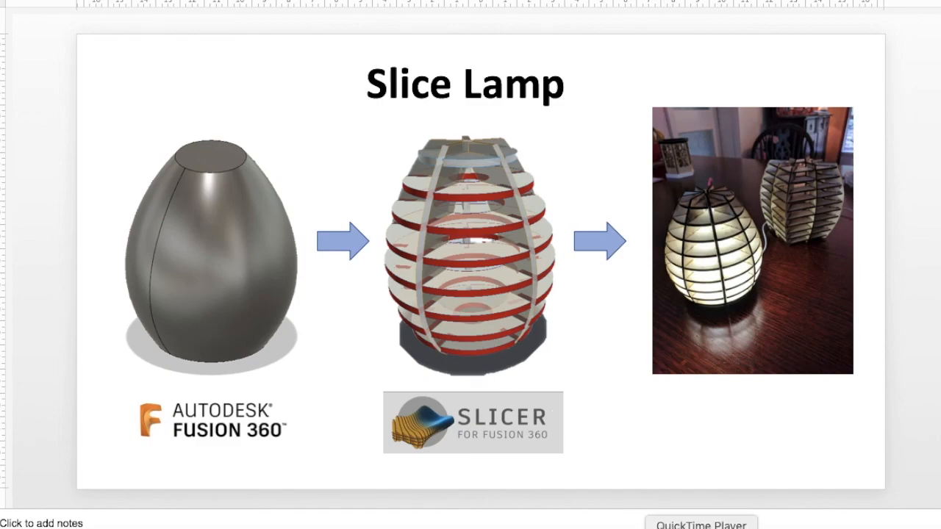
{"action": "left_click", "coordinate": [703, 527]}
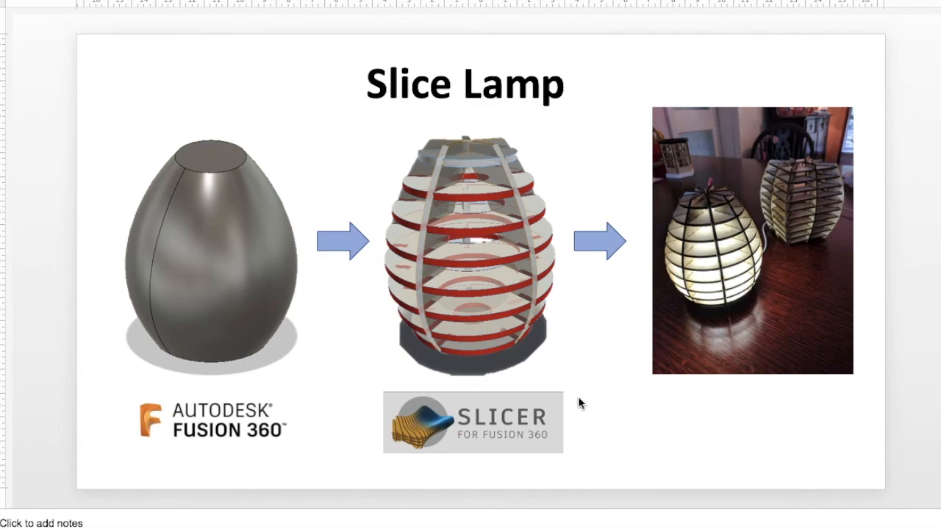